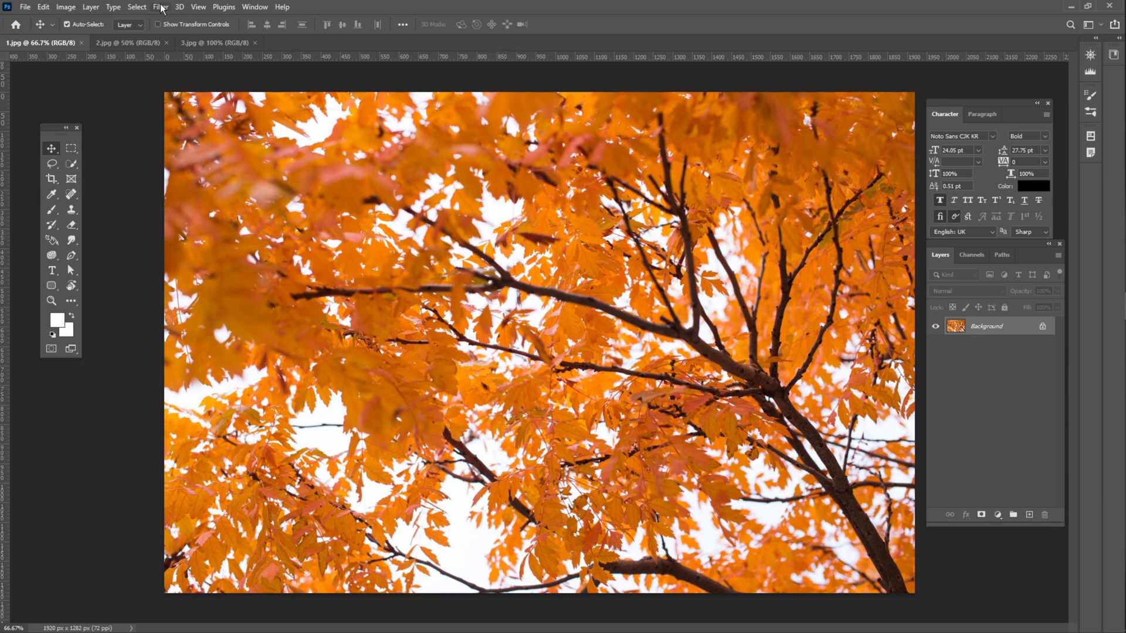
Step: Select the white sky between the orange leaves with Color Range, sampling the white area and setting Fuzziness to 104
{"action": "left_click", "coordinate": [138, 7]}
{"action": "left_click", "coordinate": [157, 121]}
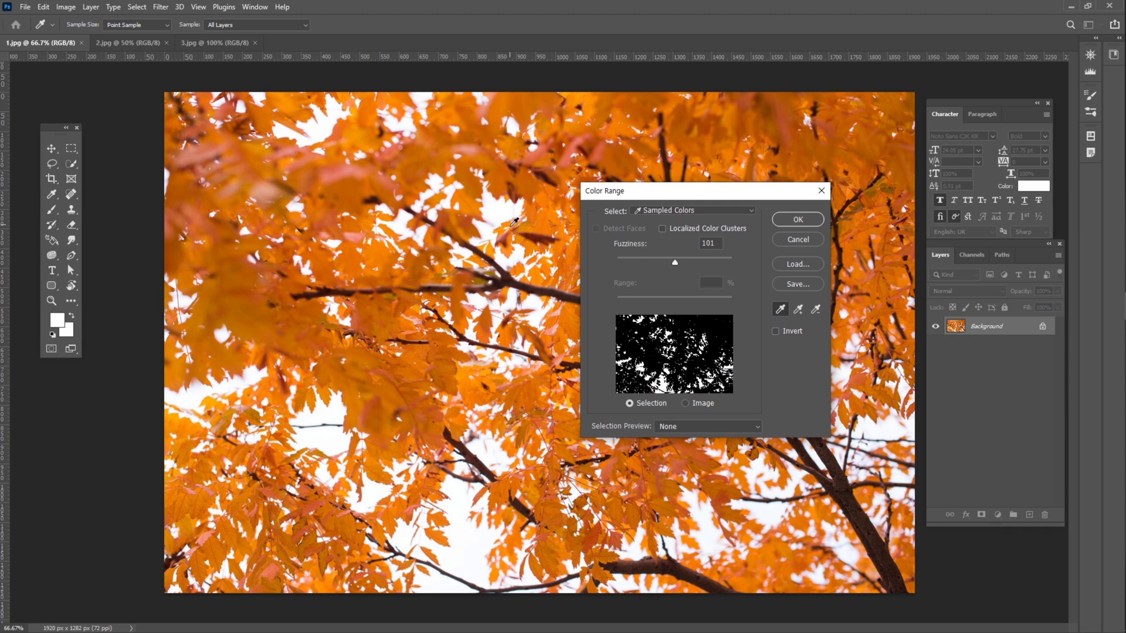
{"action": "left_click", "coordinate": [519, 193]}
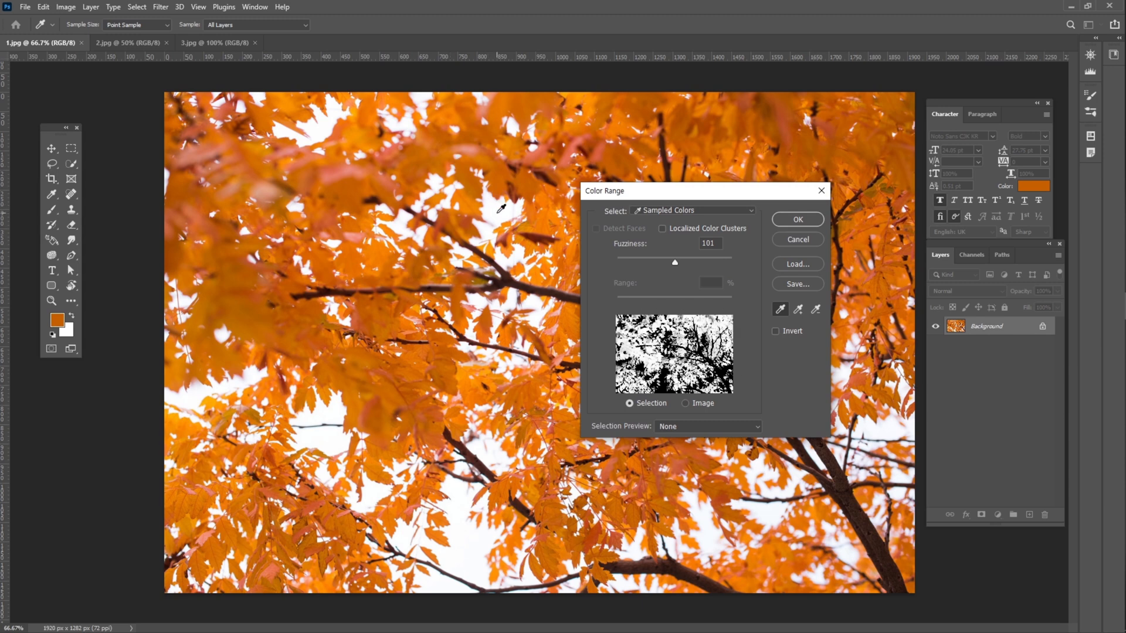
{"action": "left_click", "coordinate": [497, 206]}
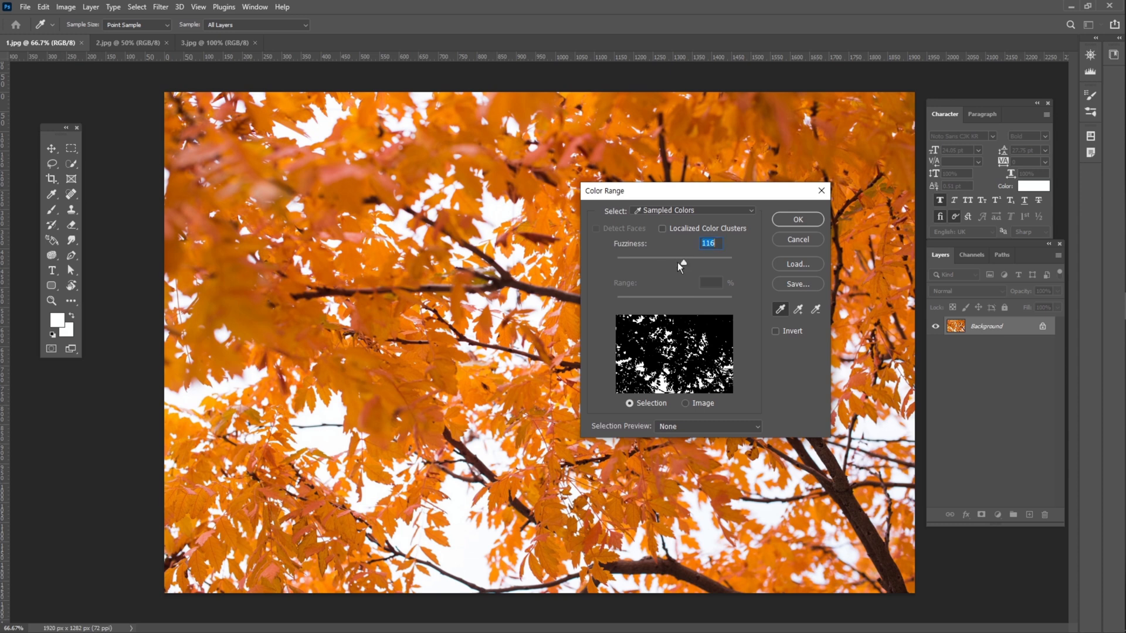
{"action": "left_click_drag", "start_coordinate": [700, 261], "coordinate": [706, 262]}
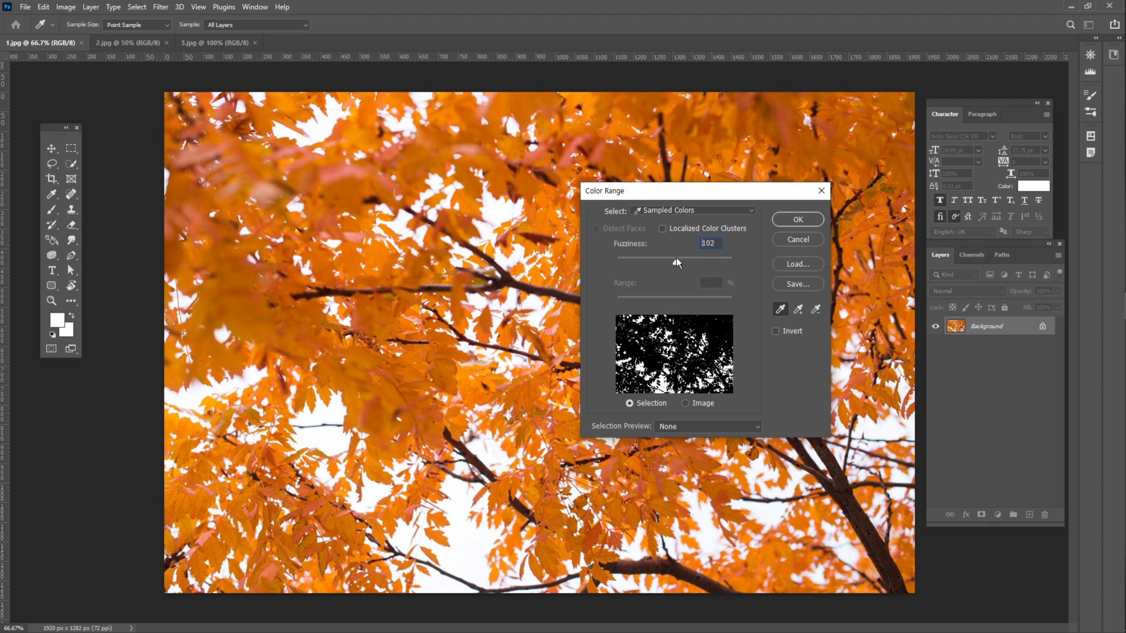
{"action": "left_click", "coordinate": [677, 262]}
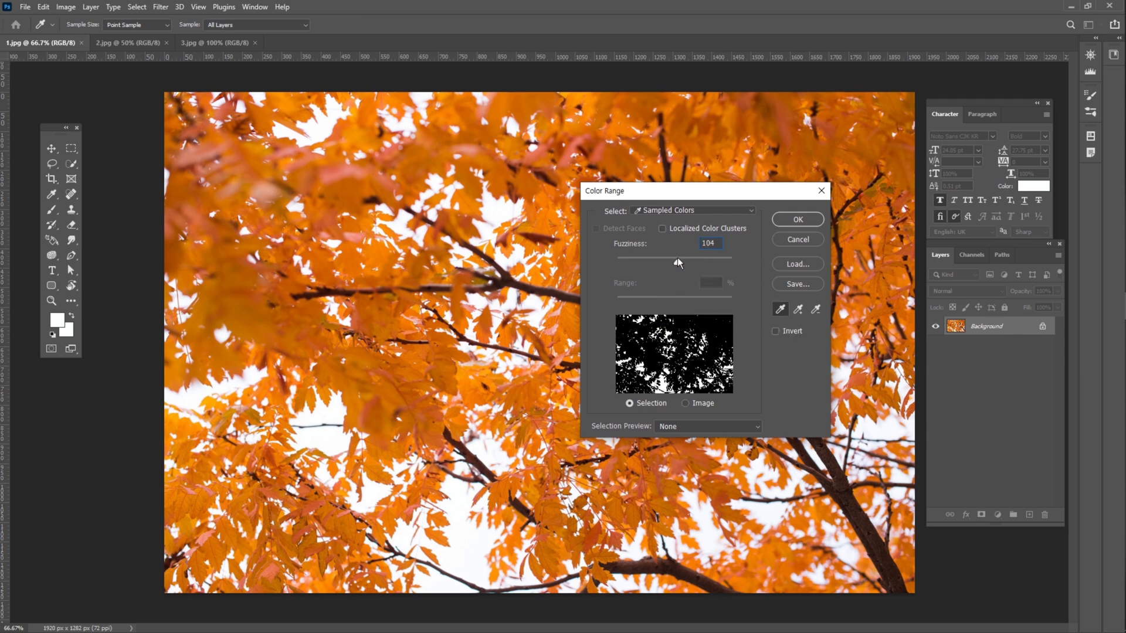
{"action": "left_click", "coordinate": [795, 220]}
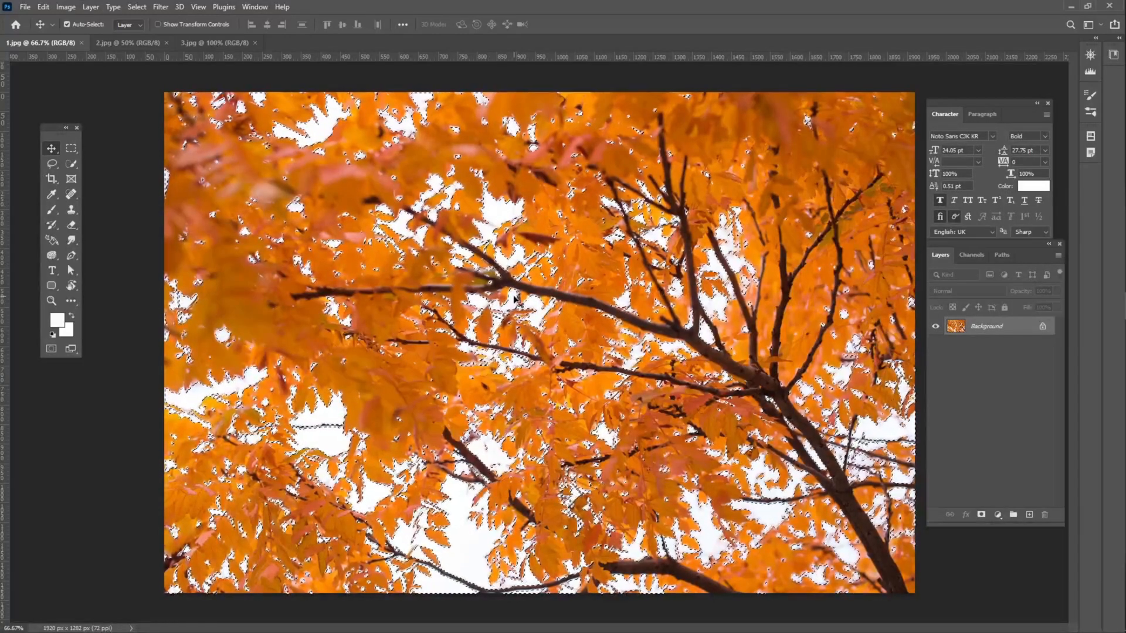
Step: Invert the selection to cover the leaves and branches, and add a layer mask that hides the sky
{"action": "left_click", "coordinate": [135, 7]}
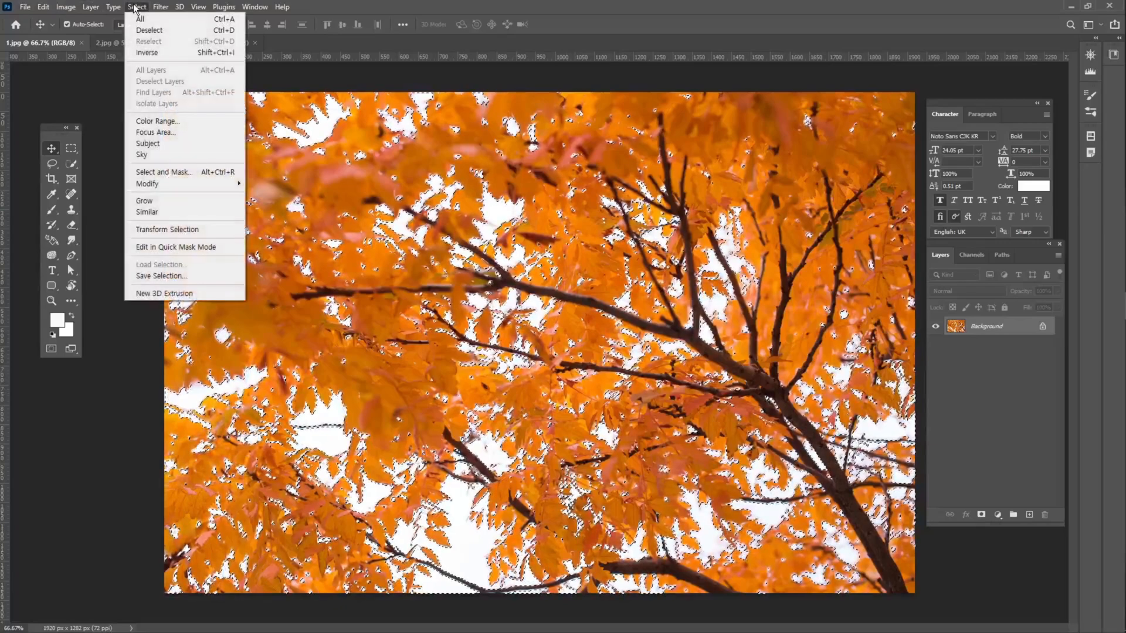
{"action": "left_click", "coordinate": [147, 52]}
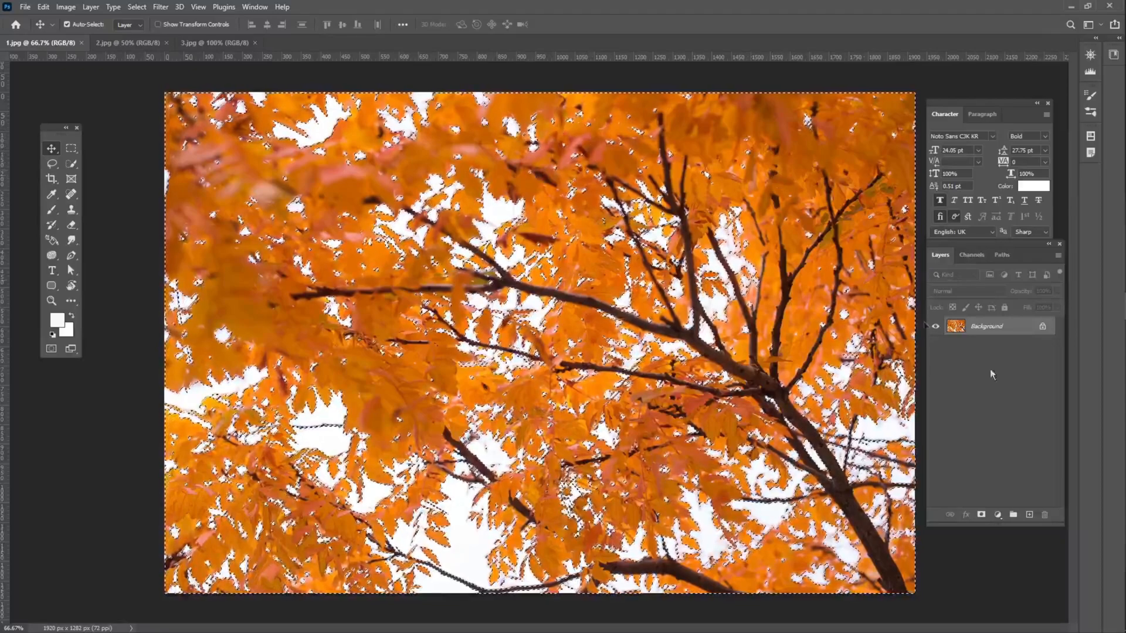
{"action": "left_click", "coordinate": [980, 516]}
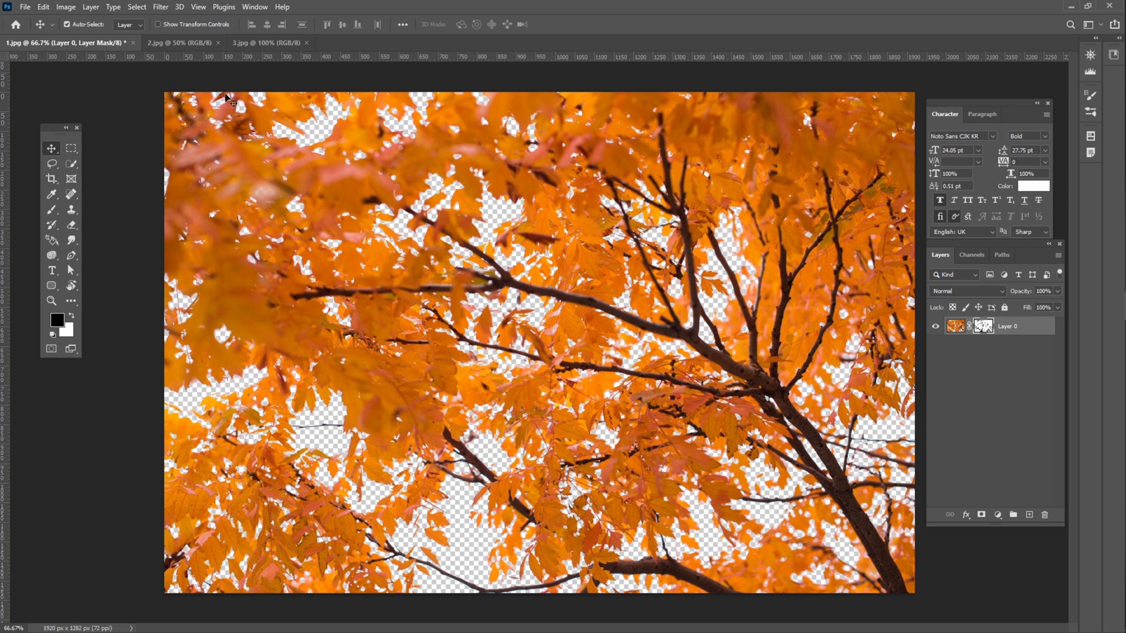
Step: Switch to the 2.jpg image and start a Pen path from the cap's lower-left corner up to the cap seam
{"action": "left_click", "coordinate": [179, 42]}
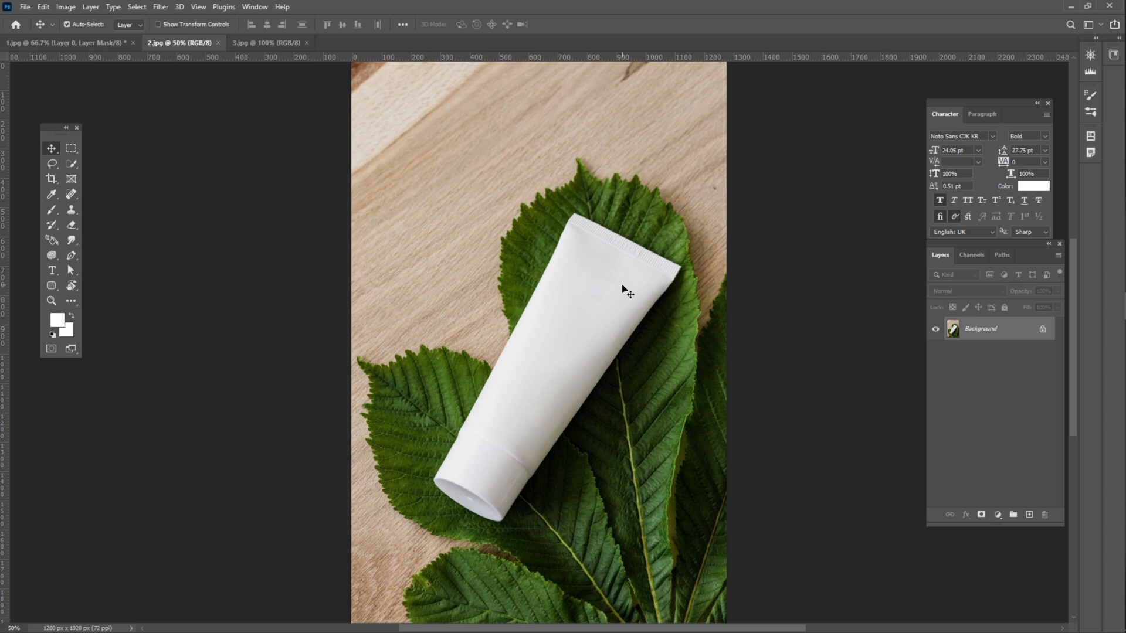
{"action": "key", "text": "p"}
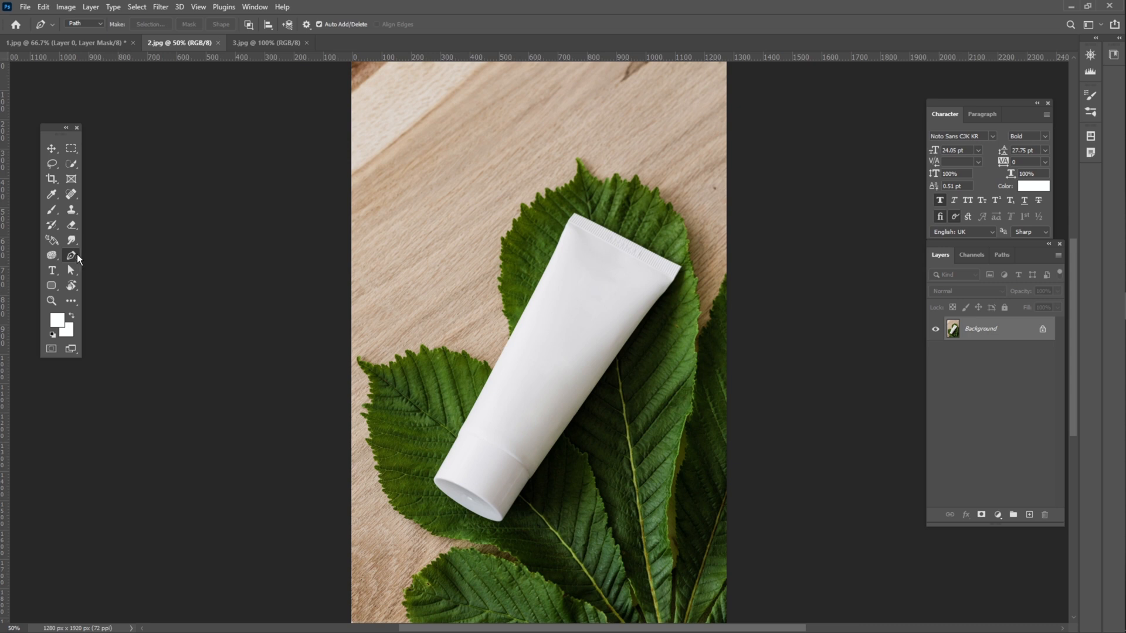
{"action": "key", "text": "z"}
{"action": "left_click", "coordinate": [472, 436]}
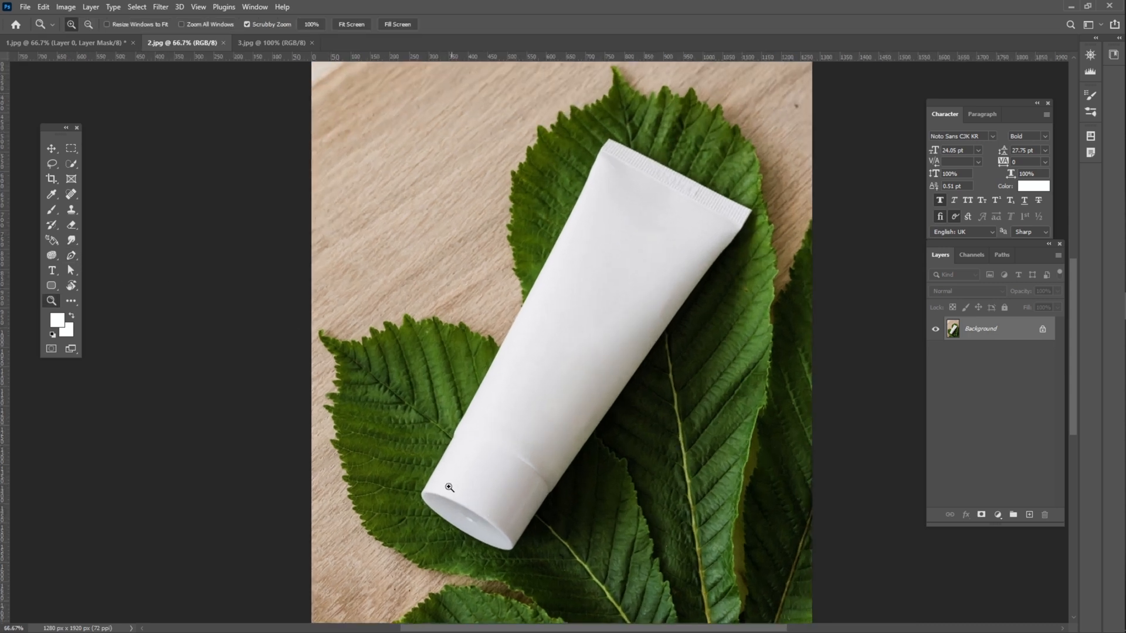
{"action": "key", "text": "p"}
{"action": "left_click", "coordinate": [421, 493]}
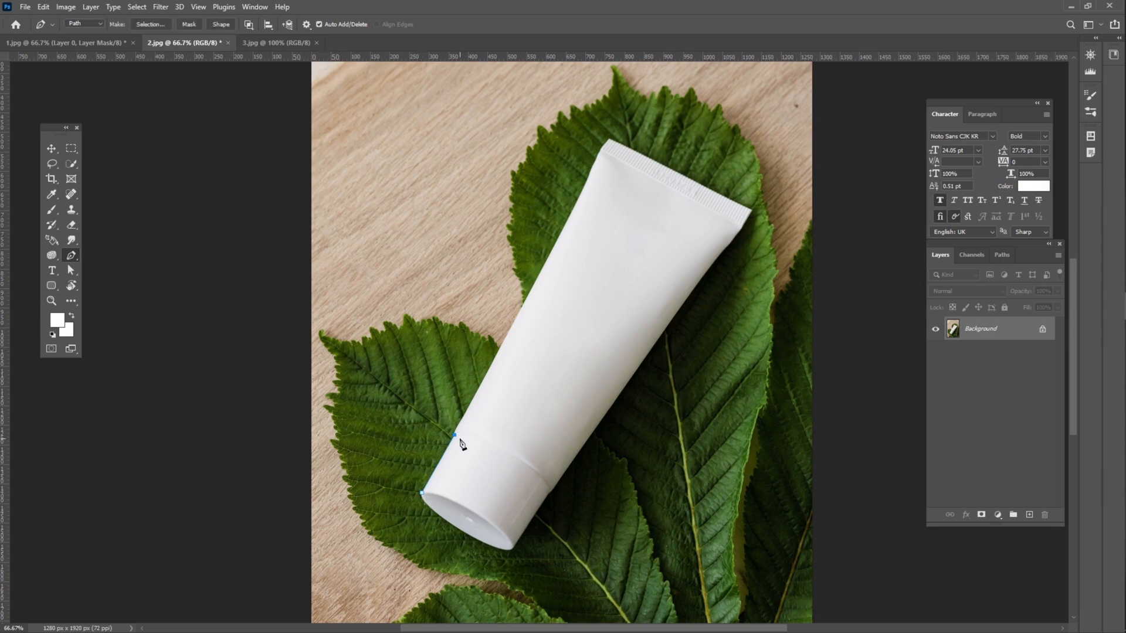
{"action": "left_click", "coordinate": [455, 434]}
Step: Extend the path with short curved segments around the left side of the seam between cap and tube body
{"action": "key", "text": "z"}
{"action": "left_click_drag", "start_coordinate": [455, 423], "coordinate": [502, 457]}
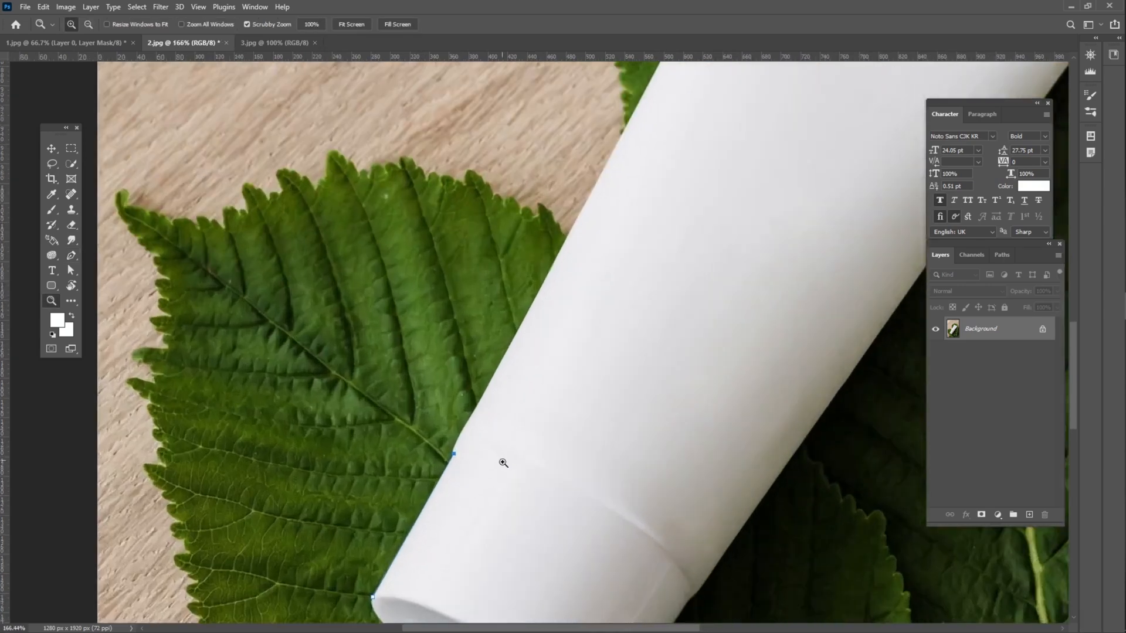
{"action": "key", "text": "p"}
{"action": "left_click", "coordinate": [459, 438]}
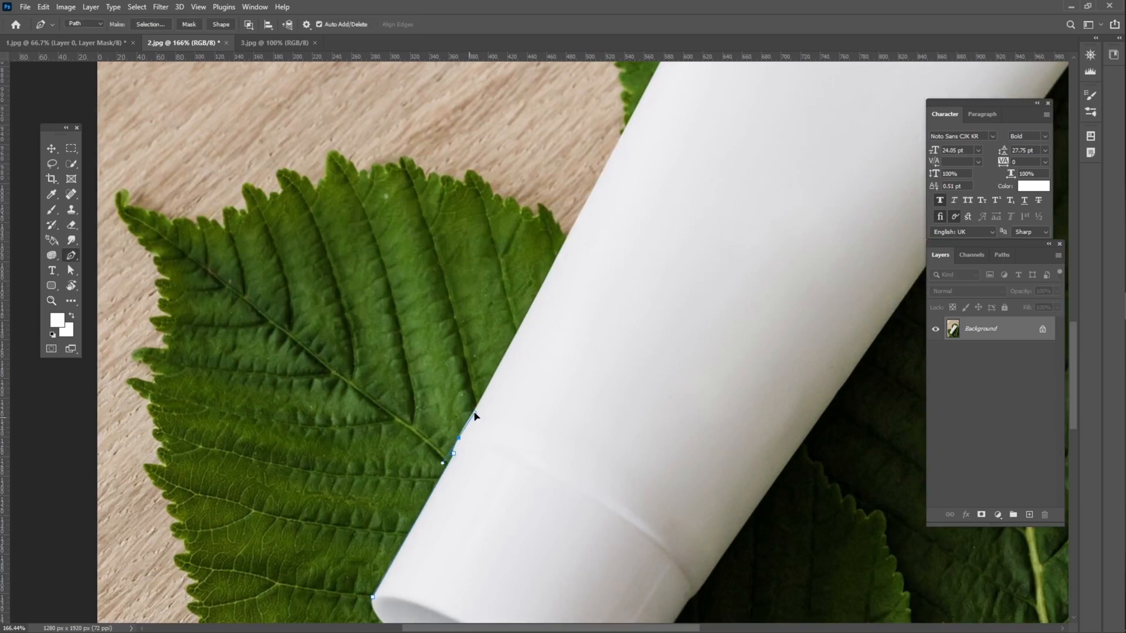
{"action": "left_click", "coordinate": [462, 425]}
{"action": "left_click_drag", "start_coordinate": [464, 426], "coordinate": [475, 415]}
Step: Continue the path up the tube's left edge with anchor points as far as the start of the shoulder
{"action": "left_click_drag", "start_coordinate": [565, 246], "coordinate": [515, 349]}
{"action": "left_click", "coordinate": [533, 311]}
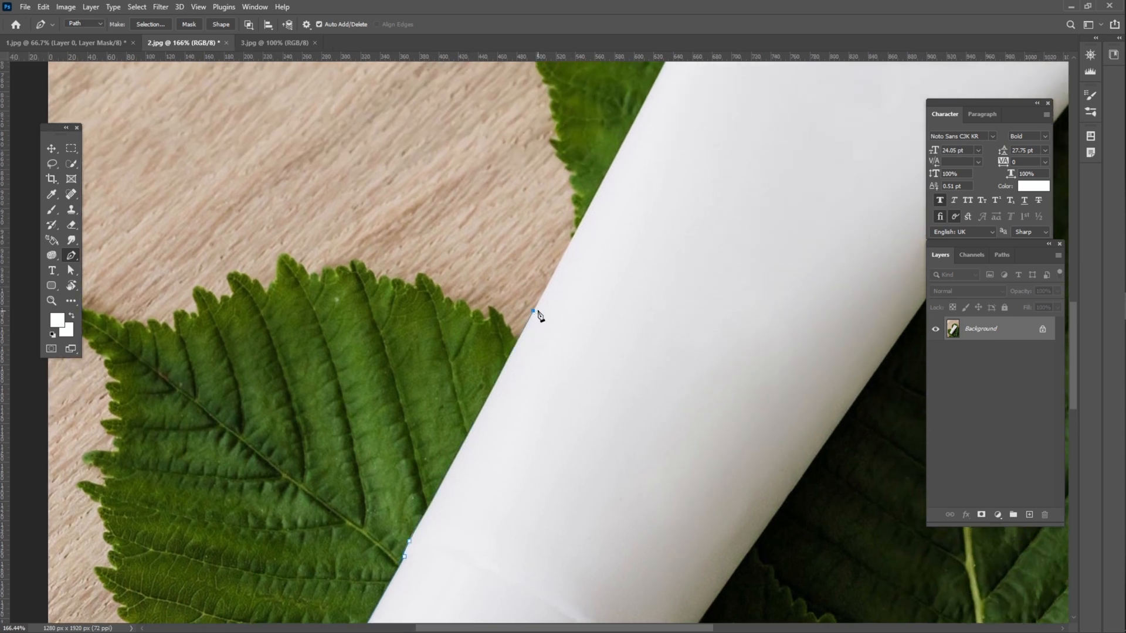
{"action": "left_click_drag", "start_coordinate": [598, 206], "coordinate": [462, 427]}
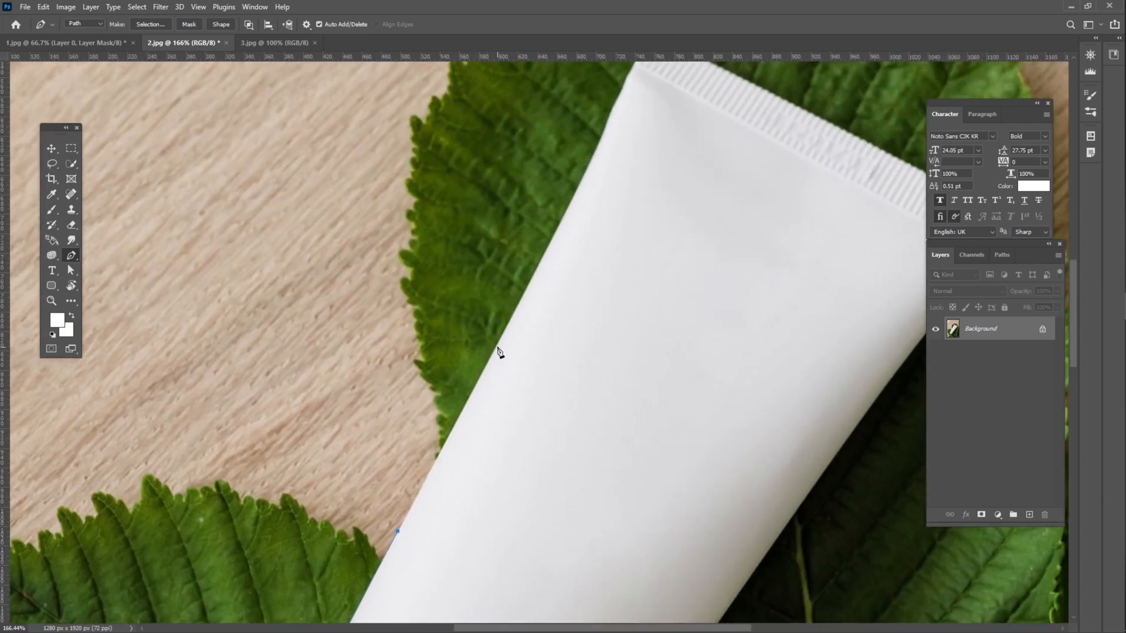
{"action": "left_click_drag", "start_coordinate": [500, 346], "coordinate": [476, 388]}
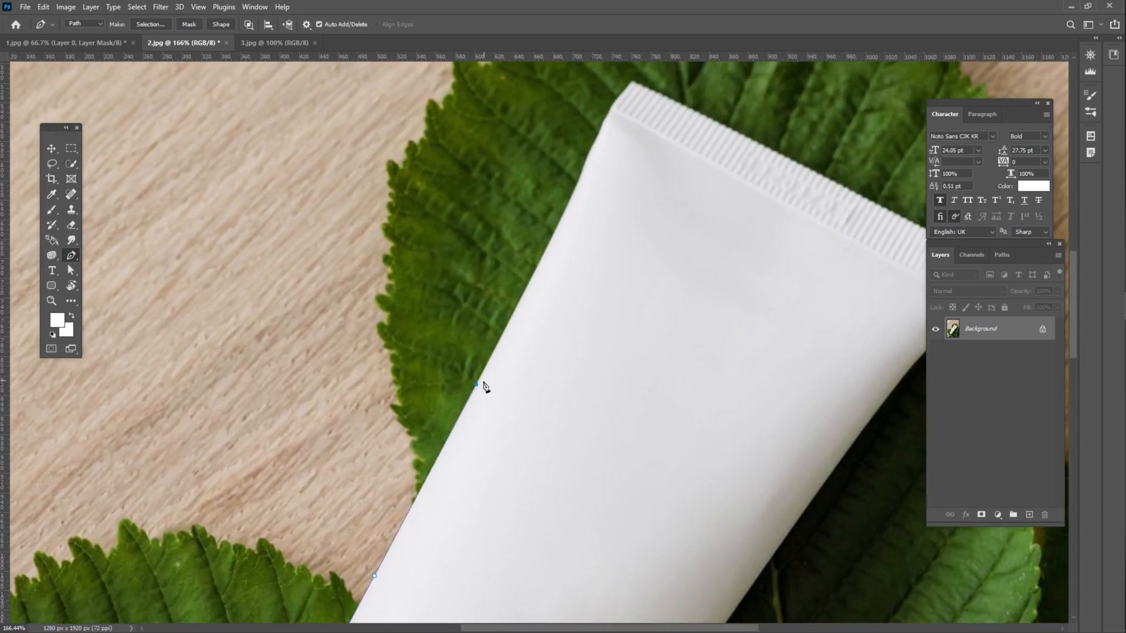
{"action": "left_click", "coordinate": [534, 273]}
{"action": "left_click_drag", "start_coordinate": [578, 210], "coordinate": [548, 271]}
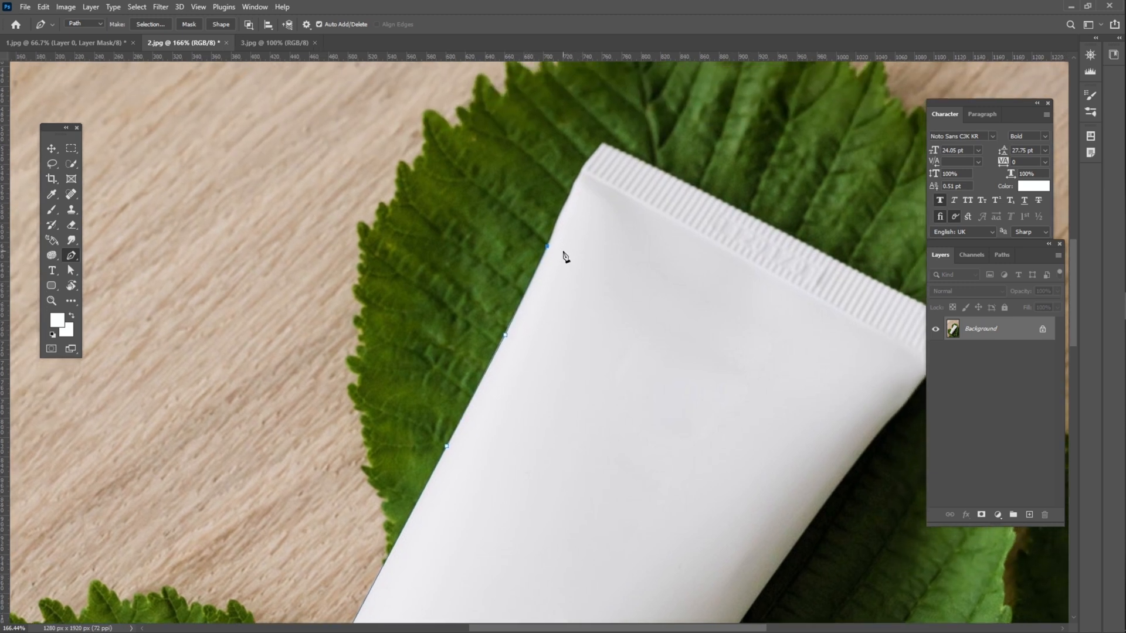
Step: Trace the left shoulder with closely spaced anchor points up to the upper-left corner of the crimped seal
{"action": "left_click", "coordinate": [561, 211], "text": "alt"}
{"action": "left_click", "coordinate": [571, 193]}
{"action": "left_click", "coordinate": [574, 183]}
{"action": "left_click", "coordinate": [578, 178]}
{"action": "left_click", "coordinate": [581, 170]}
{"action": "left_click_drag", "start_coordinate": [680, 178], "coordinate": [605, 192]}
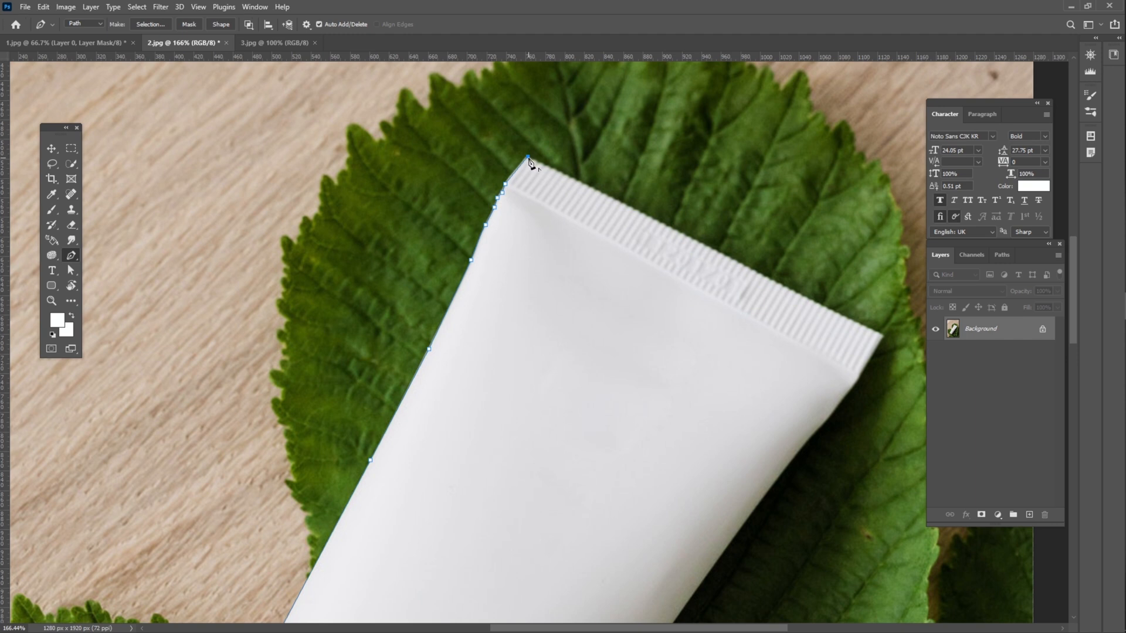
Step: Extend the path along the crimped seal to its right corner and adjust the upper-left corner anchor with Direct Selection
{"action": "left_click", "coordinate": [883, 337]}
{"action": "key", "text": "ctrl+space"}
{"action": "left_click_drag", "start_coordinate": [498, 138], "coordinate": [536, 194]}
{"action": "key", "text": "ctrl"}
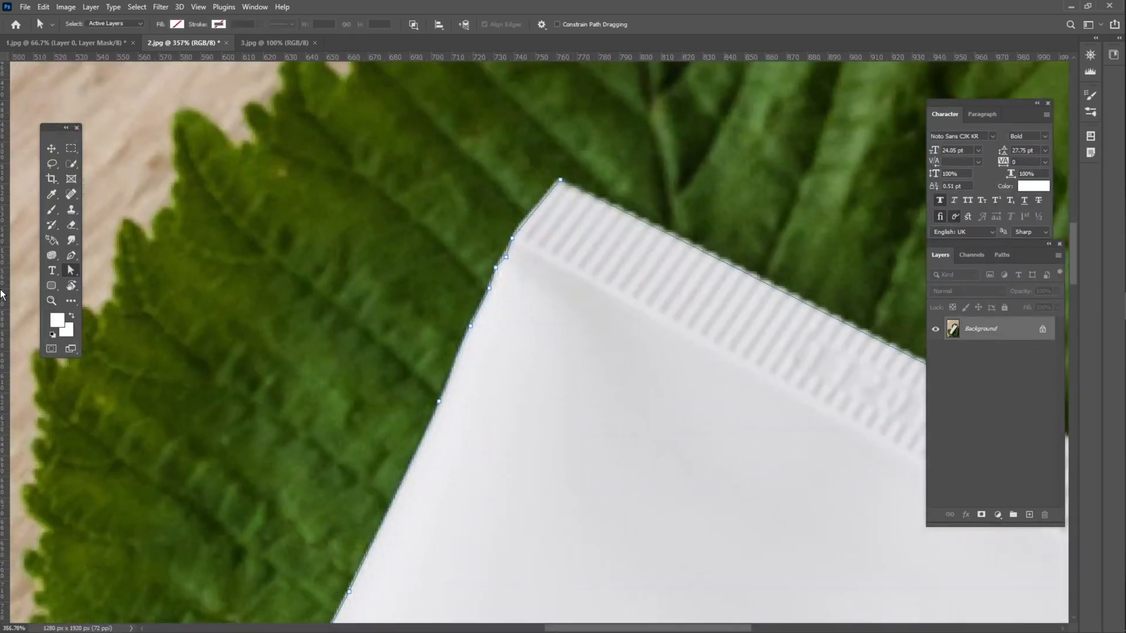
{"action": "right_click", "coordinate": [70, 269]}
{"action": "left_click", "coordinate": [110, 281]}
{"action": "left_click_drag", "start_coordinate": [560, 181], "coordinate": [557, 178]}
Step: Refine the anchor at the seal's right corner and run the path down the seal's short right side
{"action": "key", "text": "space"}
{"action": "left_click_drag", "start_coordinate": [761, 282], "coordinate": [418, 186]}
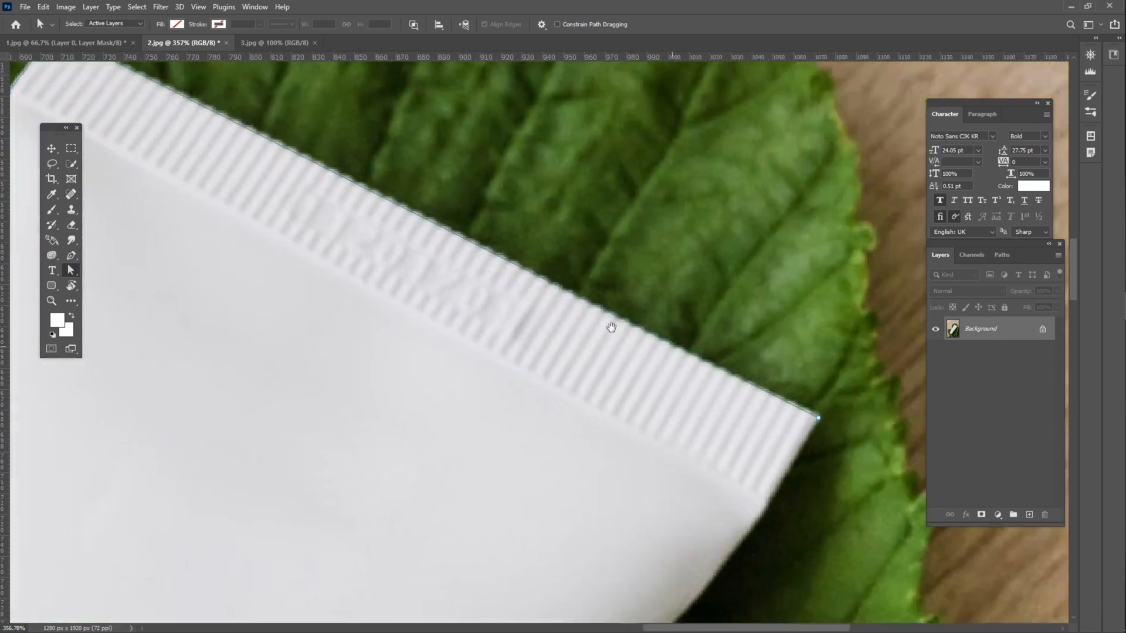
{"action": "key", "text": "p"}
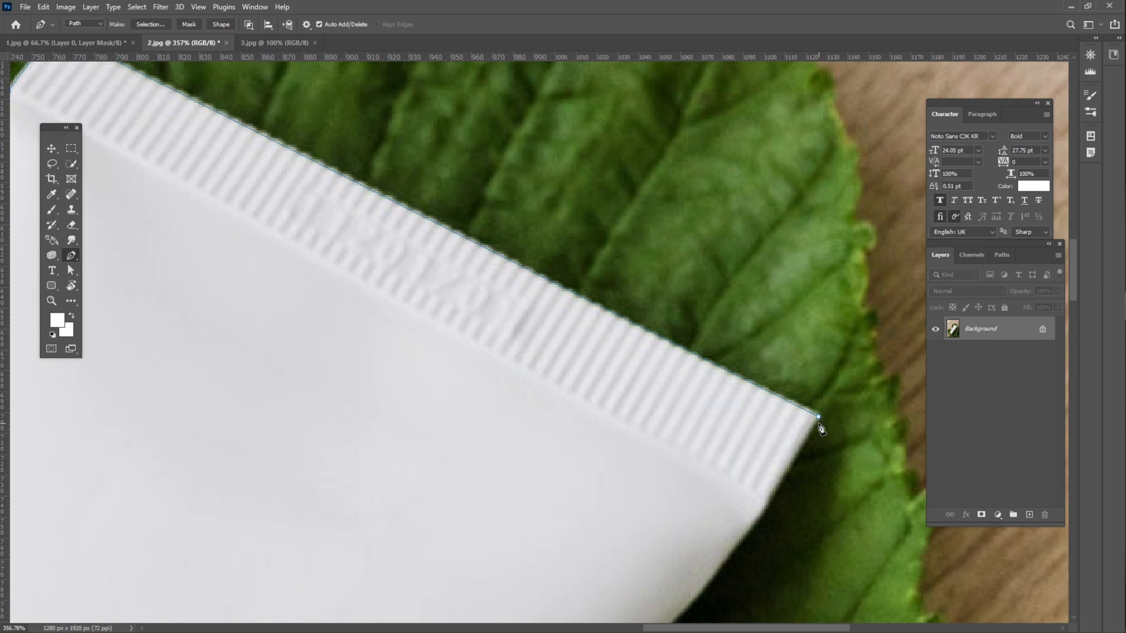
{"action": "left_click_drag", "start_coordinate": [818, 417], "coordinate": [821, 417]}
{"action": "scroll", "coordinate": [810, 479], "scroll_direction": "down", "scroll_amount": 3}
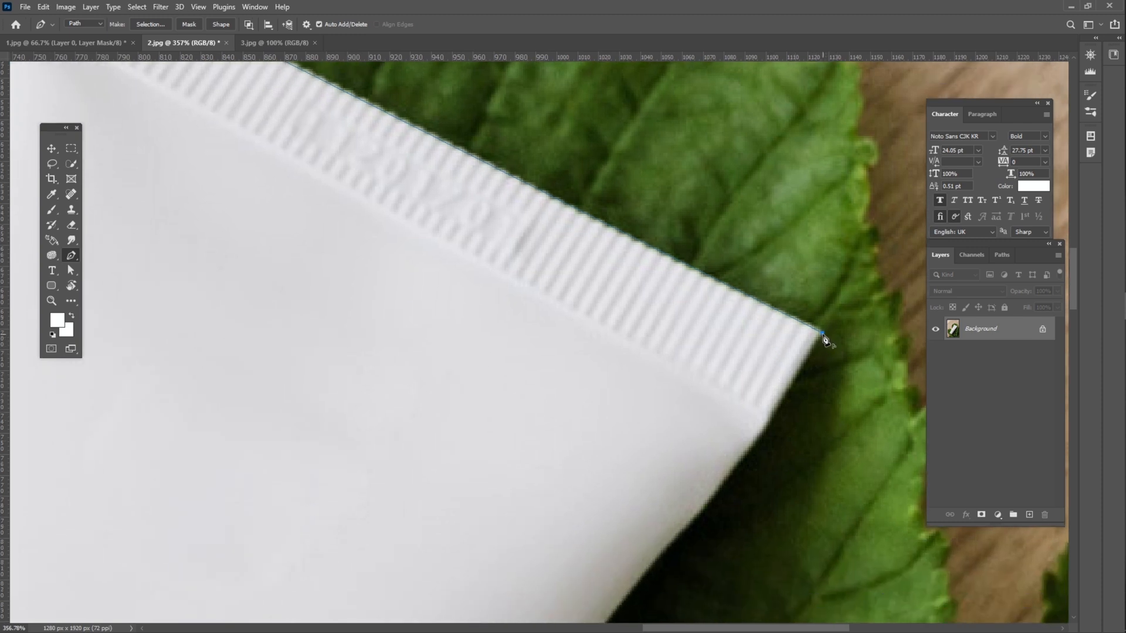
{"action": "left_click", "coordinate": [771, 417]}
Step: Trace the tube's right shoulder below the crimped seal with several anchor points along its curved edge
{"action": "scroll", "coordinate": [755, 446], "scroll_direction": "down", "scroll_amount": 2}
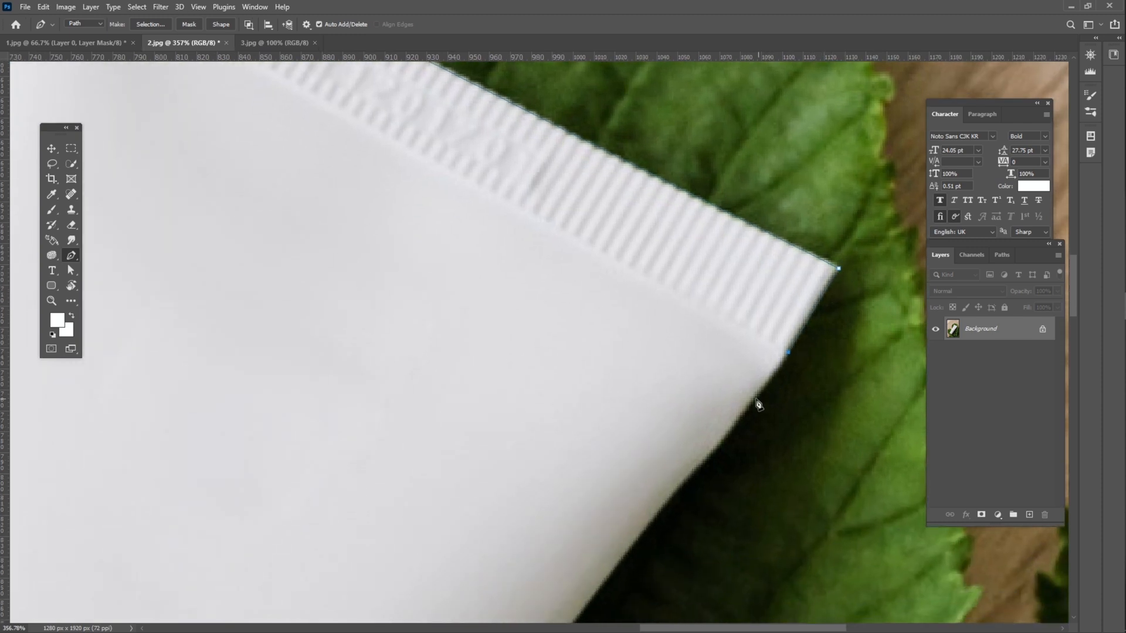
{"action": "left_click", "coordinate": [720, 440]}
{"action": "left_click_drag", "start_coordinate": [661, 492], "coordinate": [709, 329]}
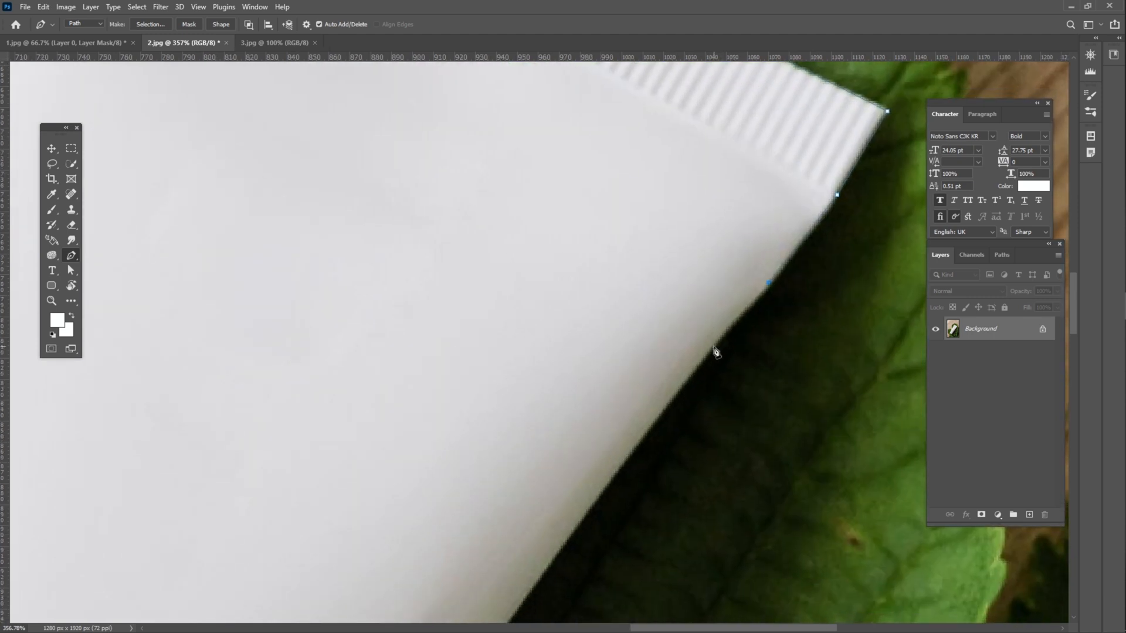
{"action": "left_click", "coordinate": [713, 345]}
{"action": "left_click_drag", "start_coordinate": [624, 464], "coordinate": [604, 335]}
{"action": "left_click", "coordinate": [691, 325]}
Step: Continue the path down the tube's long right edge to the cap seam
{"action": "key", "text": "z"}
{"action": "key", "text": "p"}
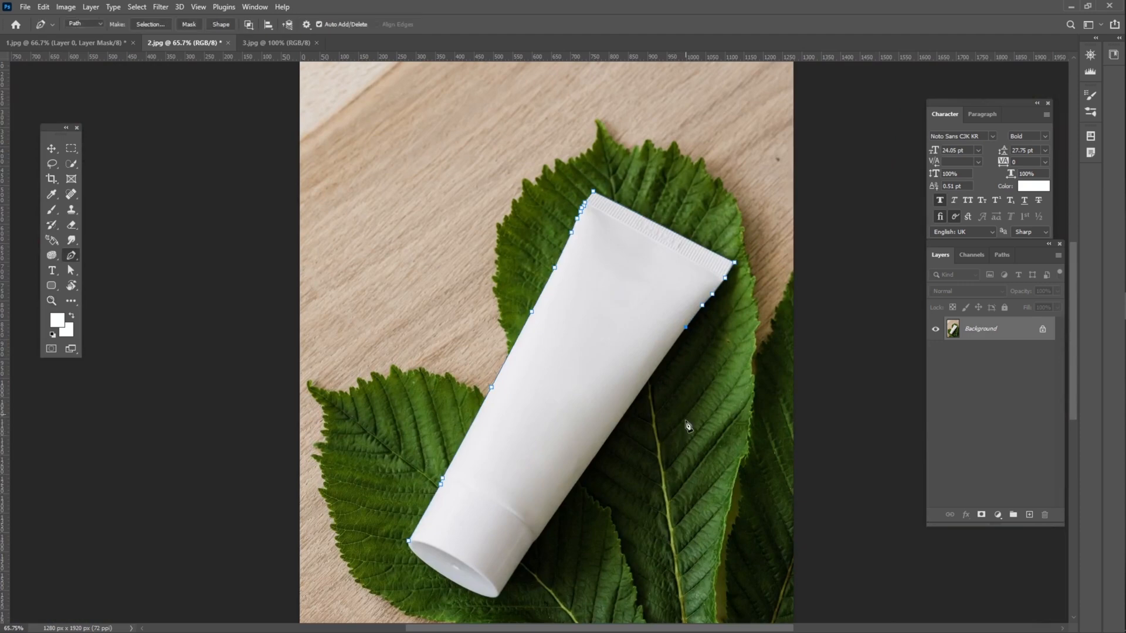
{"action": "left_click", "coordinate": [618, 421]}
{"action": "left_click", "coordinate": [557, 506]}
{"action": "left_click", "coordinate": [540, 536]}
Step: Trace the small step on the right side of the cap seam with closely spaced anchor points
{"action": "key", "text": "z"}
{"action": "left_click_drag", "start_coordinate": [542, 543], "coordinate": [592, 542]}
{"action": "left_click_drag", "start_coordinate": [581, 464], "coordinate": [583, 399]}
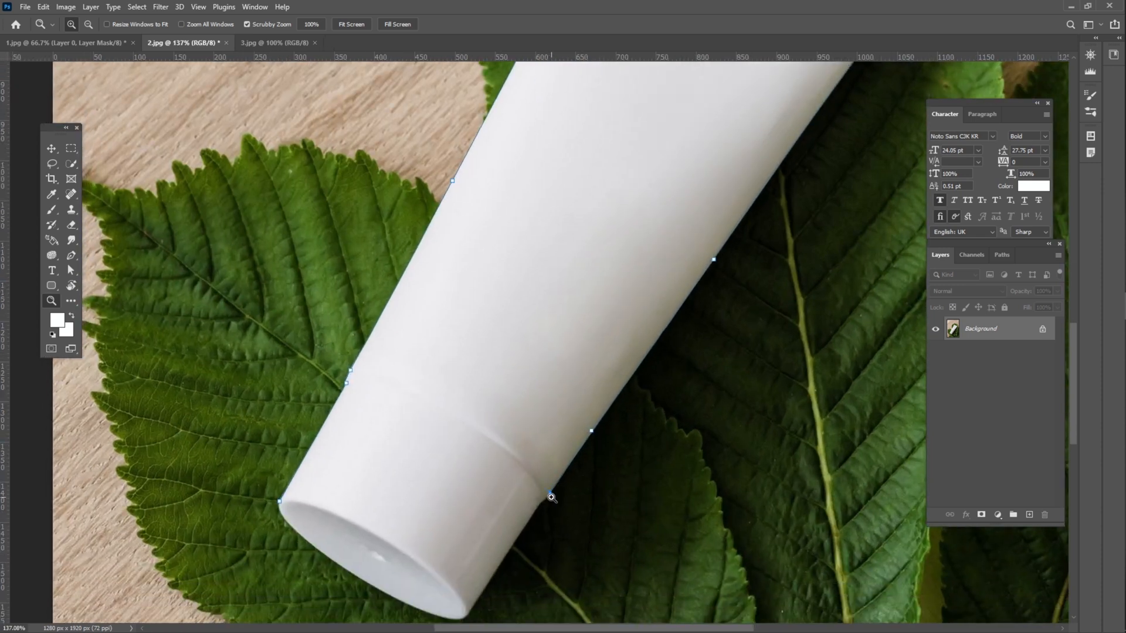
{"action": "key", "text": "p"}
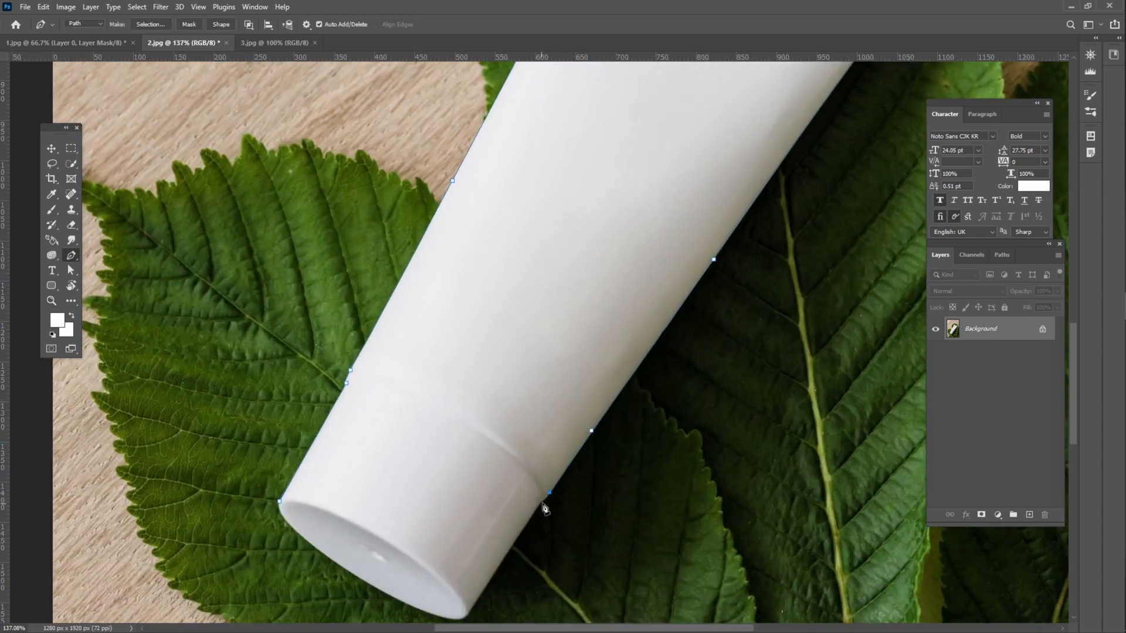
{"action": "left_click_drag", "start_coordinate": [542, 500], "coordinate": [539, 501]}
{"action": "left_click", "coordinate": [536, 511]}
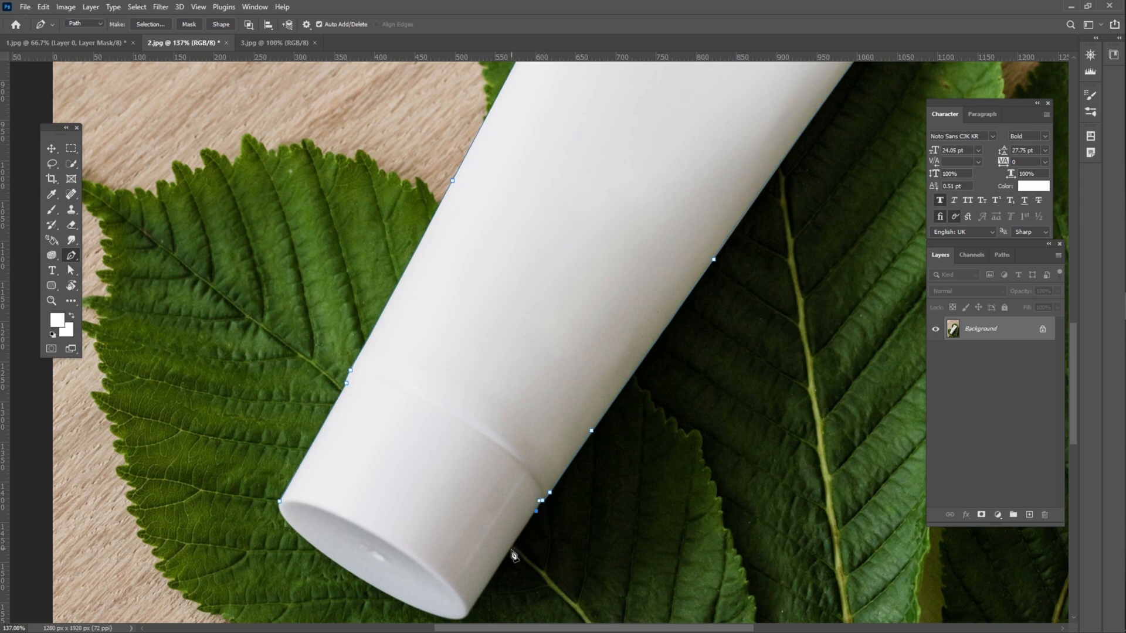
Step: Run the path down the cap's right side, curve it around the rounded cap end and close it at the starting point
{"action": "left_click", "coordinate": [467, 616]}
{"action": "scroll", "coordinate": [495, 526], "scroll_direction": "down", "scroll_amount": 2}
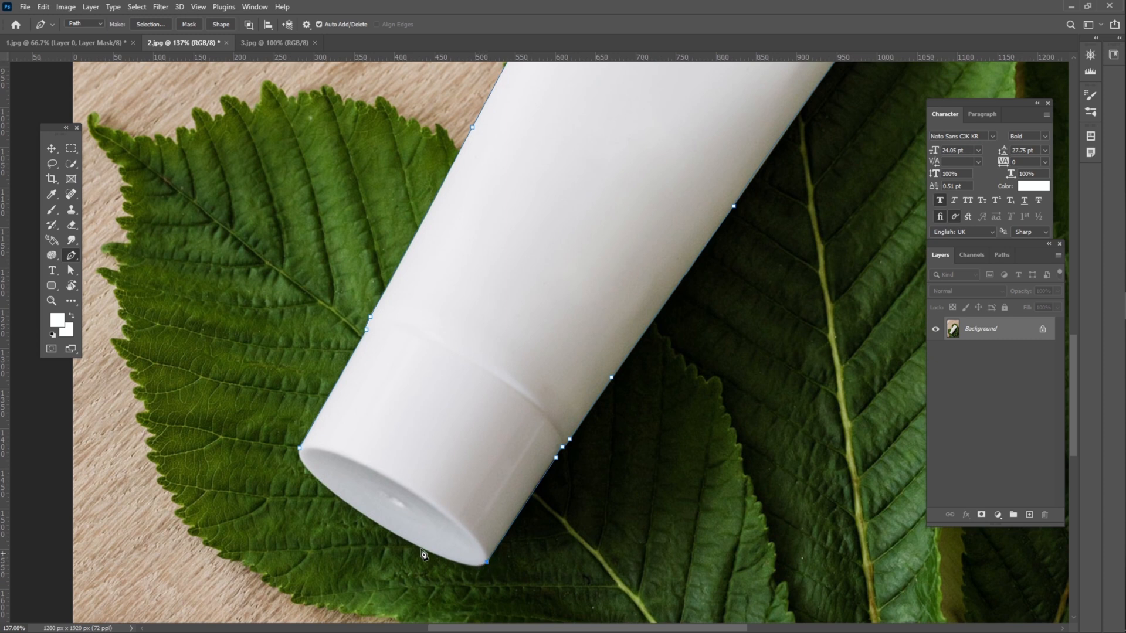
{"action": "left_click_drag", "start_coordinate": [384, 528], "coordinate": [299, 473]}
{"action": "left_click", "coordinate": [300, 448]}
{"action": "left_click_drag", "start_coordinate": [300, 449], "coordinate": [297, 410]}
Step: Adjust the curve handle at the cap's lower-left corner with Direct Selection so the path follows the rounded edge
{"action": "key", "text": "z"}
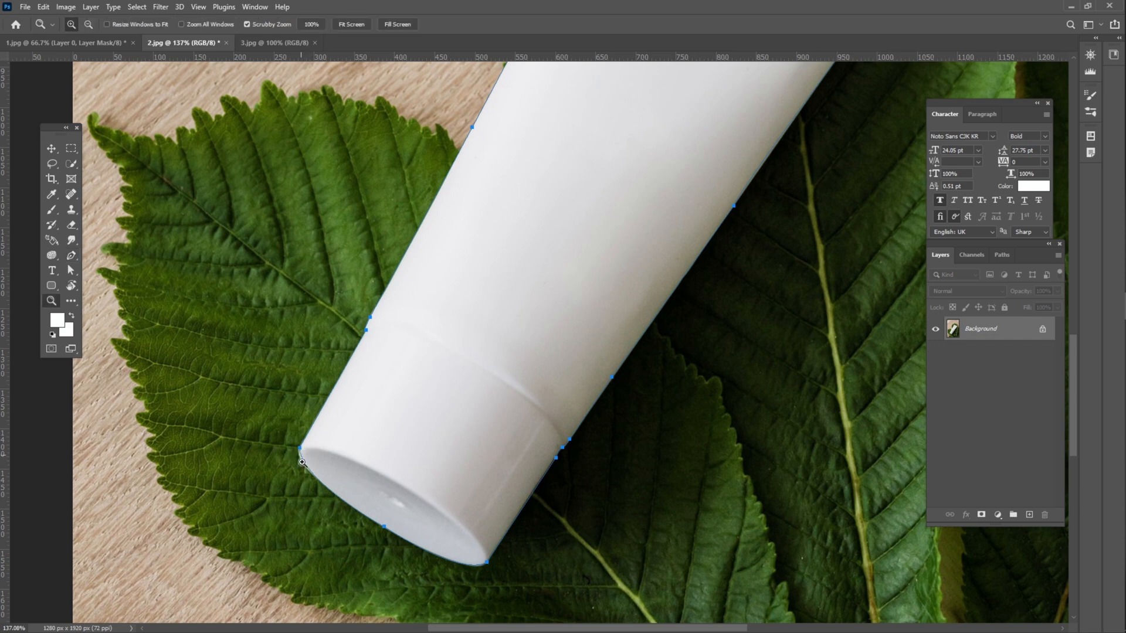
{"action": "left_click_drag", "start_coordinate": [301, 455], "coordinate": [335, 472]}
{"action": "key", "text": "a"}
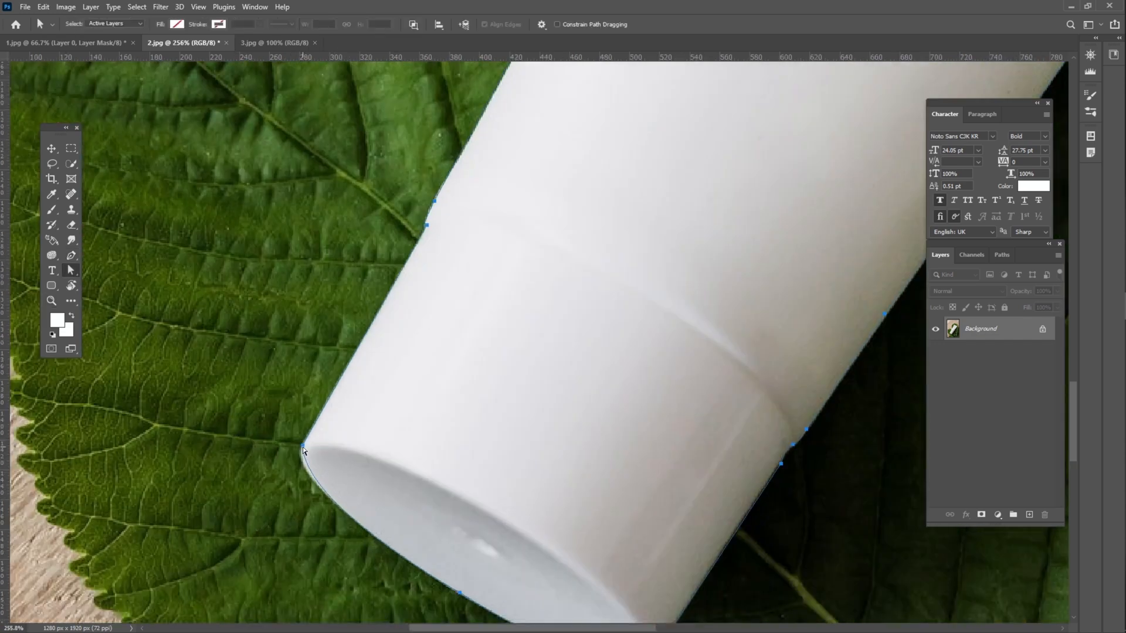
{"action": "left_click", "coordinate": [303, 449]}
{"action": "left_click_drag", "start_coordinate": [305, 505], "coordinate": [280, 485]}
{"action": "left_click_drag", "start_coordinate": [571, 444], "coordinate": [507, 378]}
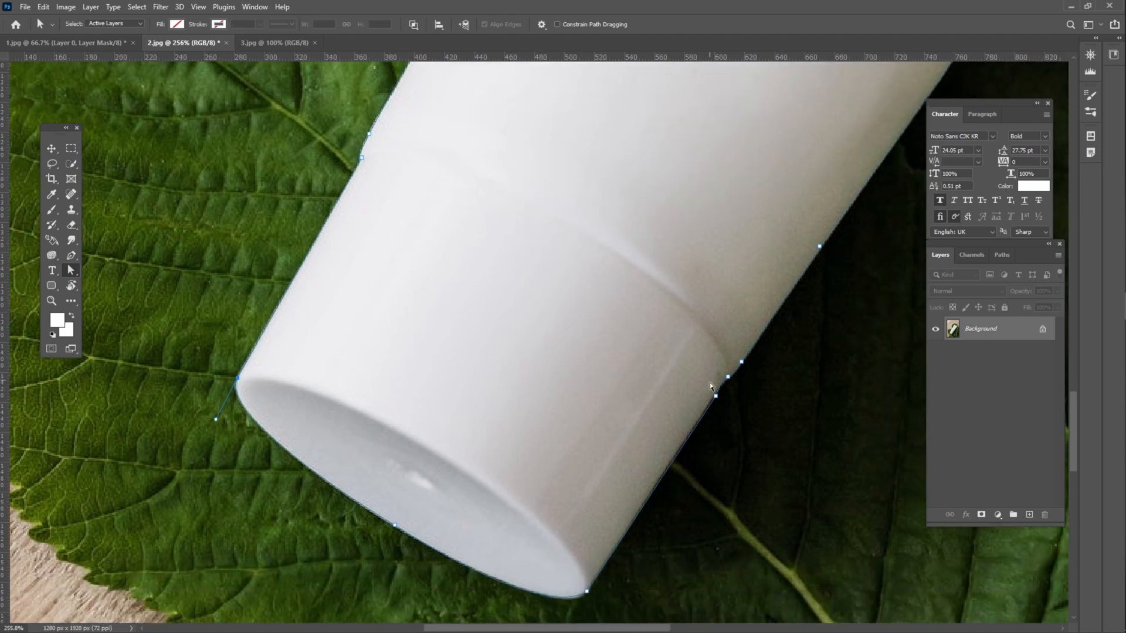
{"action": "key", "text": "z"}
{"action": "left_click_drag", "start_coordinate": [770, 337], "coordinate": [721, 319]}
{"action": "left_click_drag", "start_coordinate": [763, 268], "coordinate": [608, 377]}
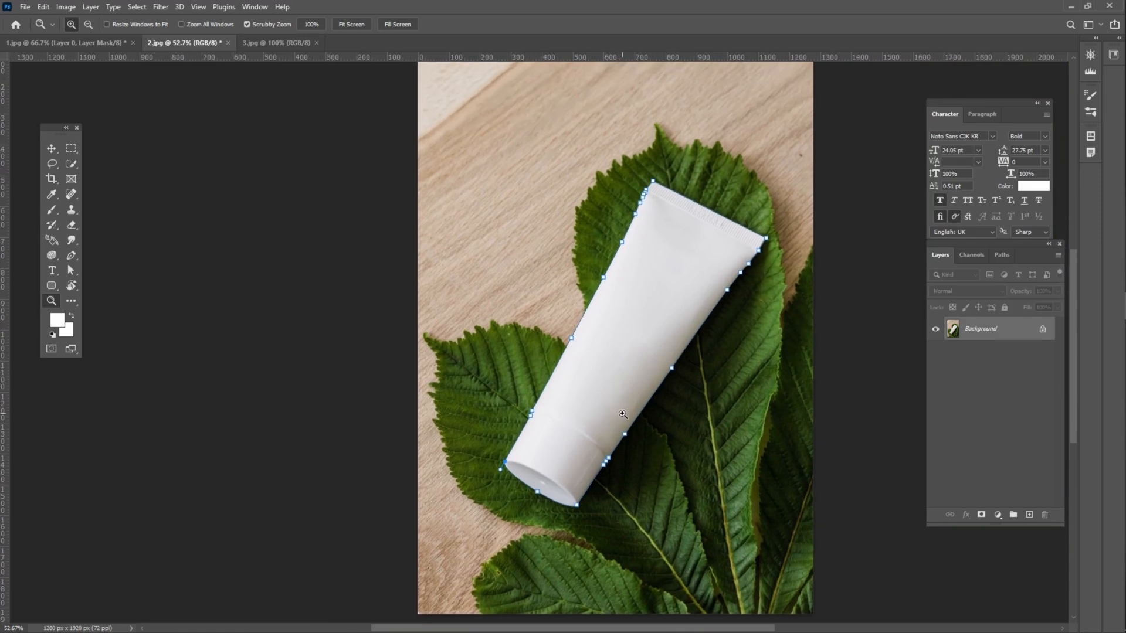
Step: Make an anti-aliased new selection from the tube path with a 0-pixel feather radius, and deselect it
{"action": "left_click_drag", "start_coordinate": [604, 395], "coordinate": [540, 393]}
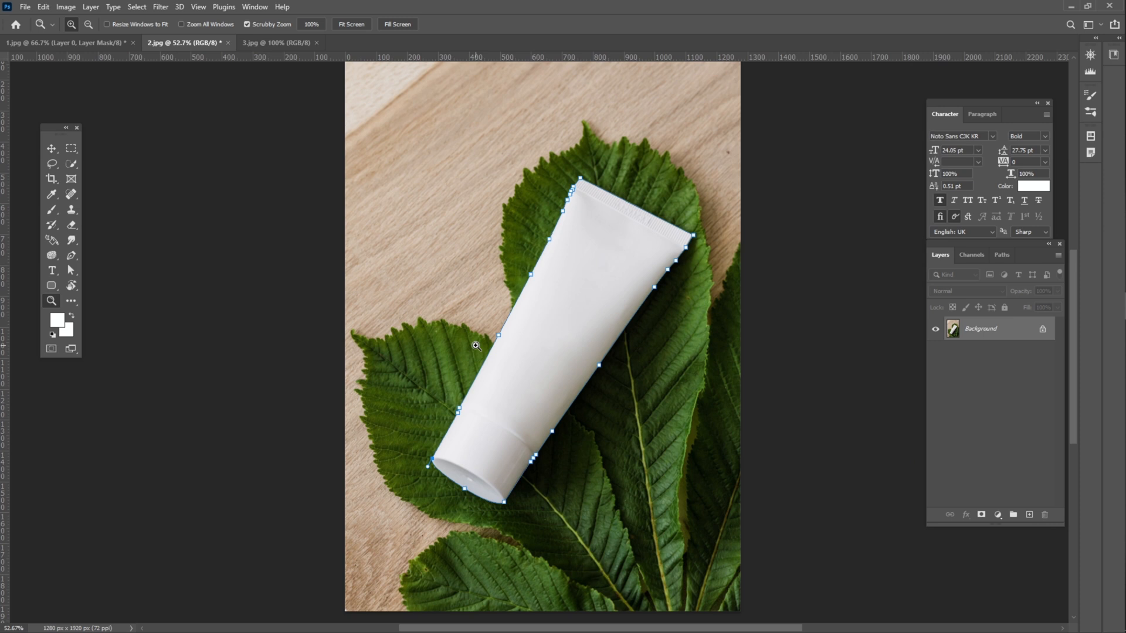
{"action": "key", "text": "p"}
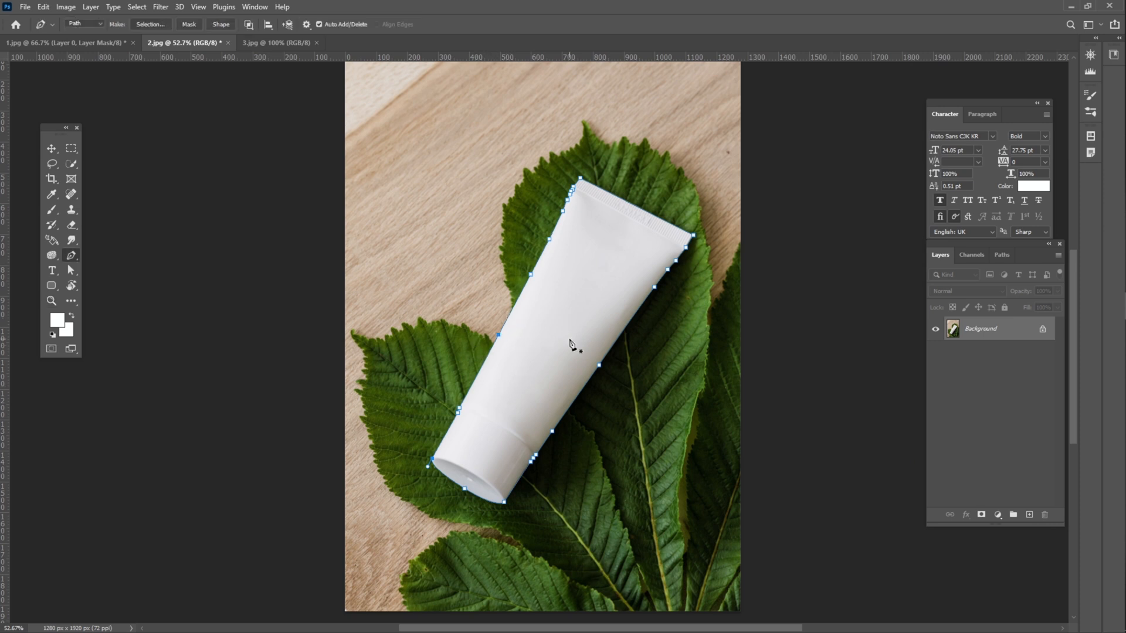
{"action": "key", "text": "Escape"}
{"action": "right_click", "coordinate": [573, 299]}
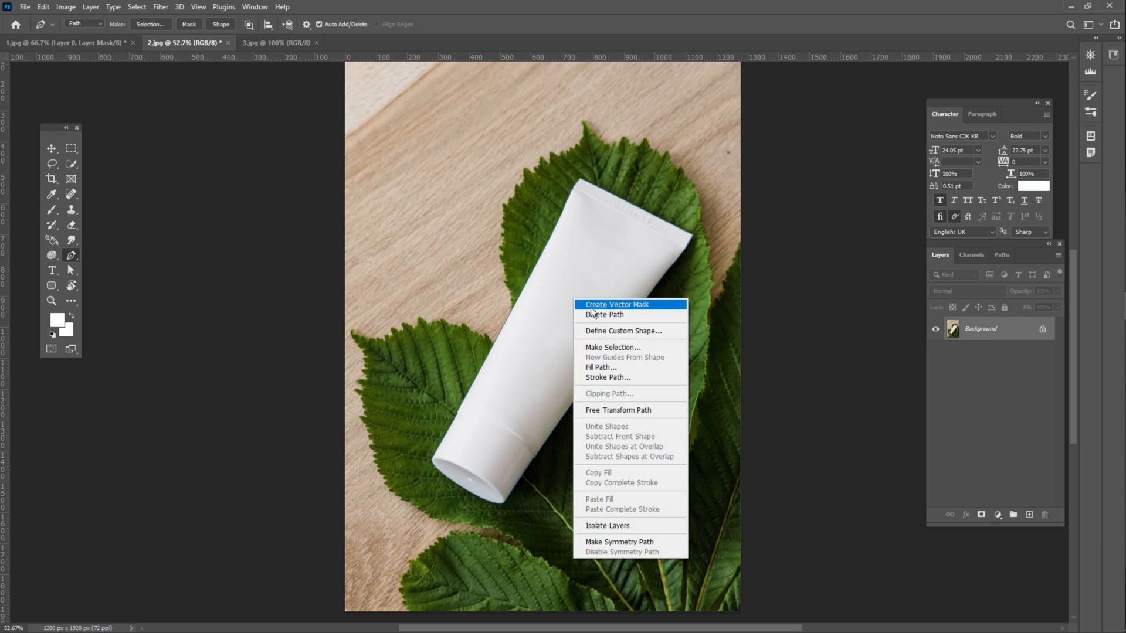
{"action": "left_click", "coordinate": [625, 348]}
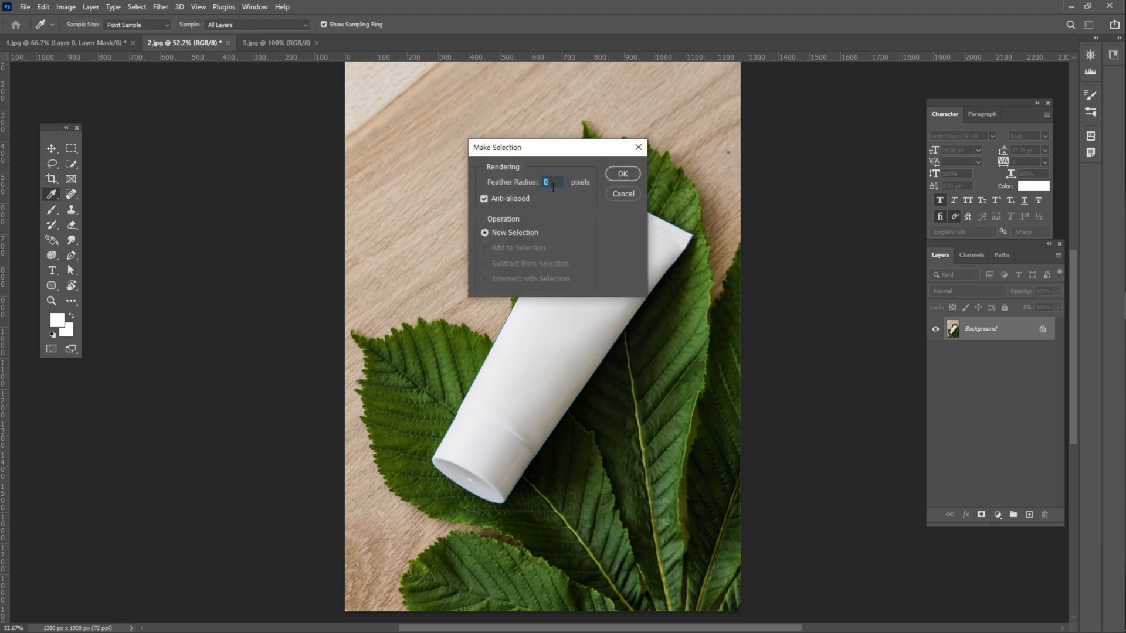
{"action": "left_click", "coordinate": [618, 174]}
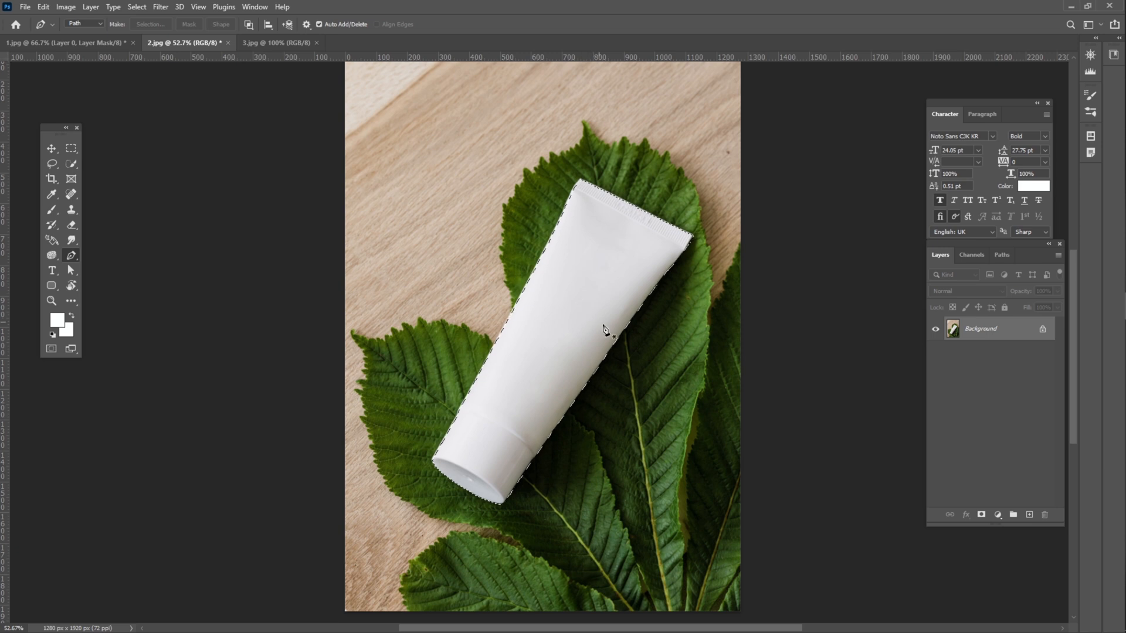
{"action": "key", "text": "ctrl+d"}
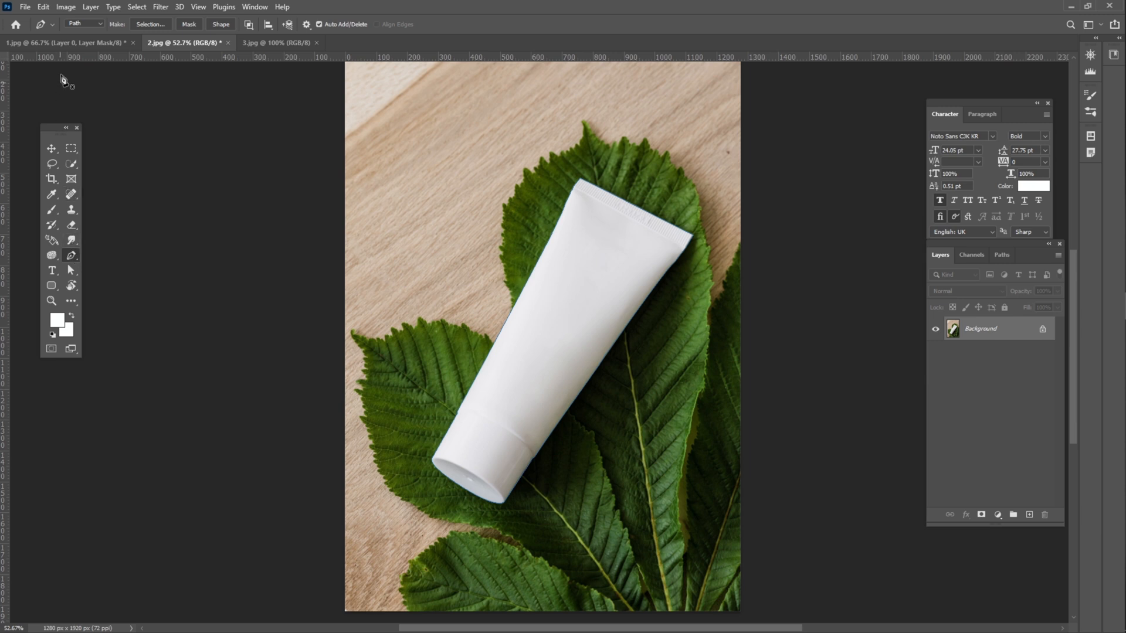
Step: With the Pen tool in Path mode, make a 0-pixel feather selection from the tube path and apply it as a layer mask
{"action": "left_click", "coordinate": [90, 22]}
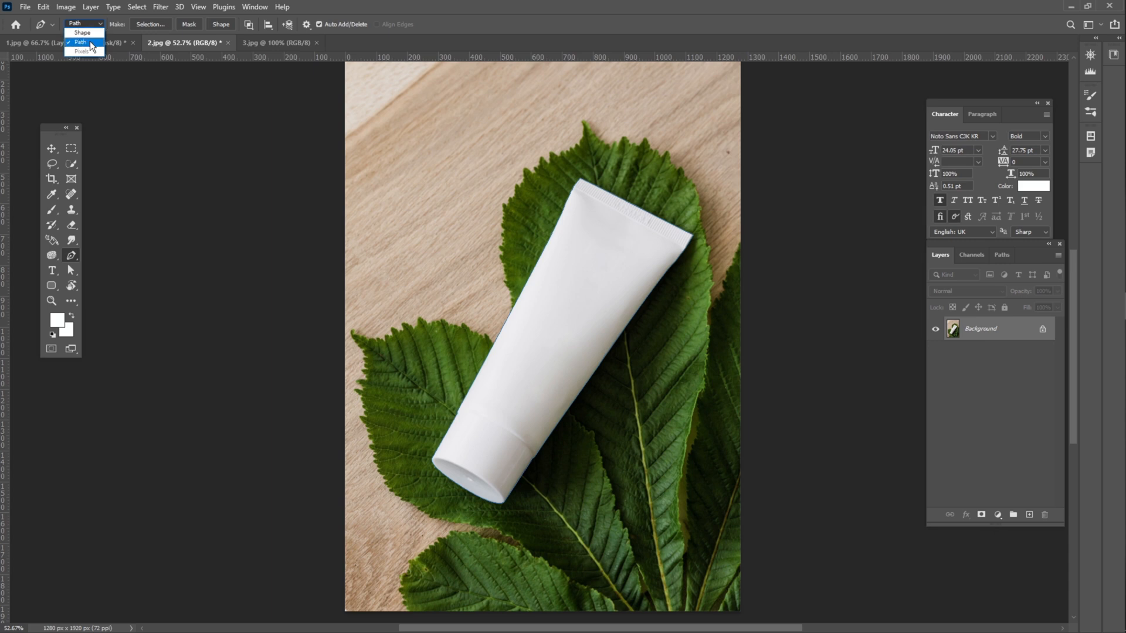
{"action": "left_click", "coordinate": [90, 42]}
{"action": "right_click", "coordinate": [567, 277]}
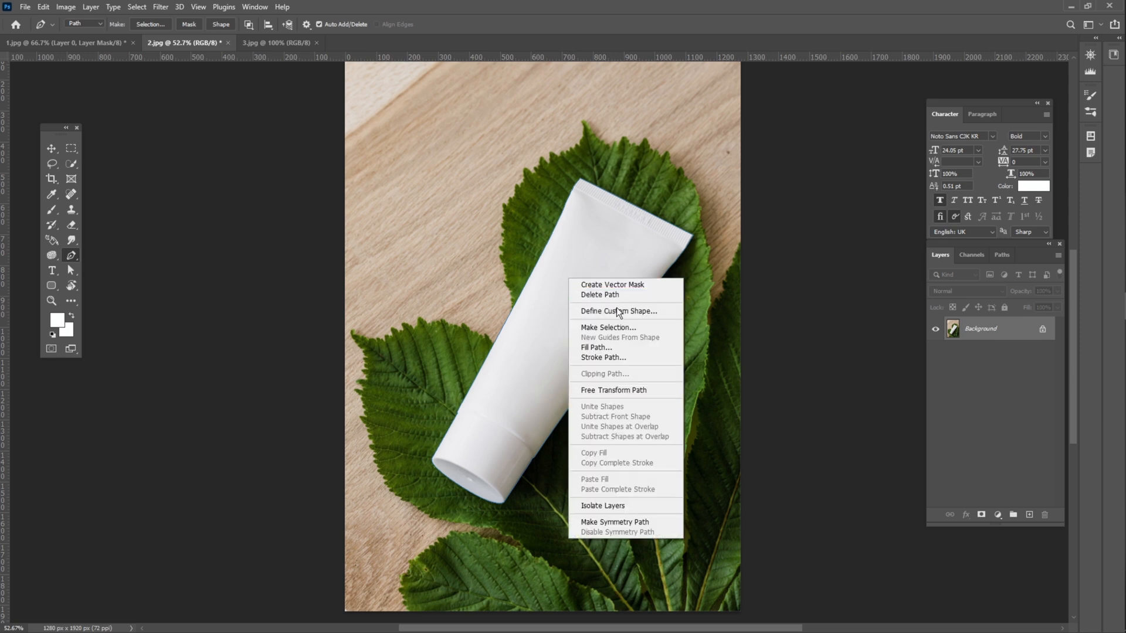
{"action": "left_click", "coordinate": [622, 327]}
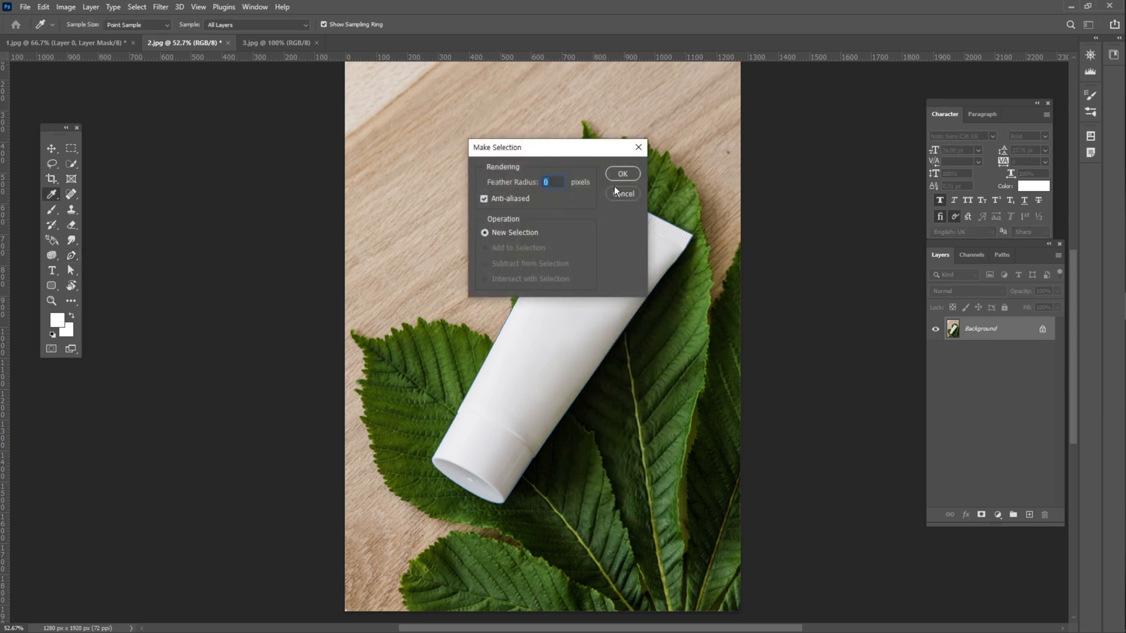
{"action": "left_click", "coordinate": [622, 174]}
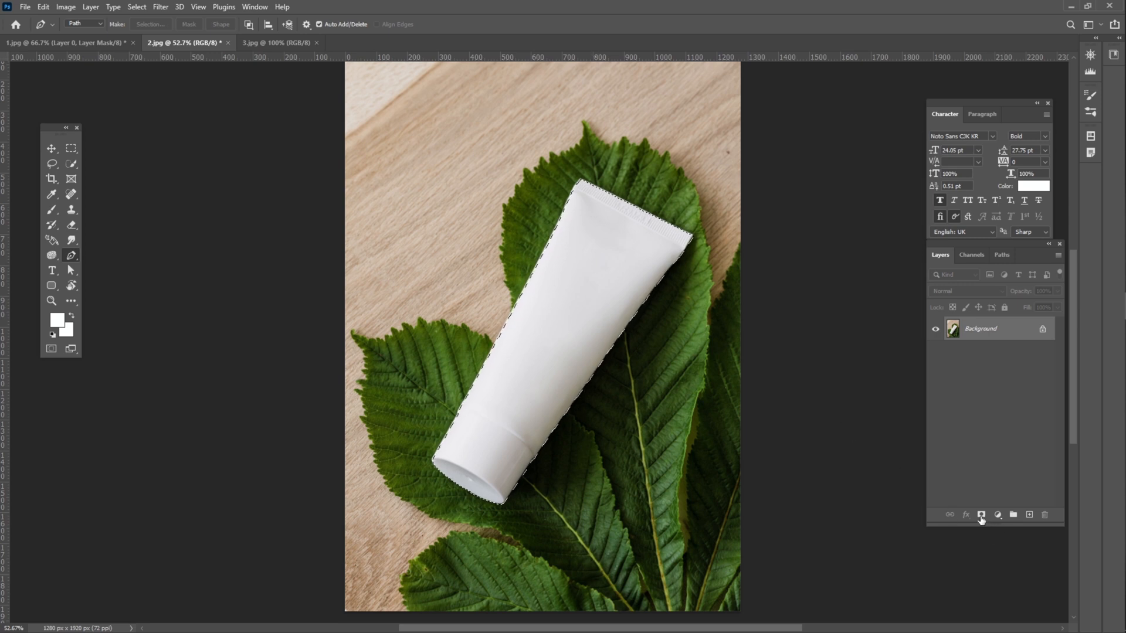
{"action": "left_click", "coordinate": [980, 514]}
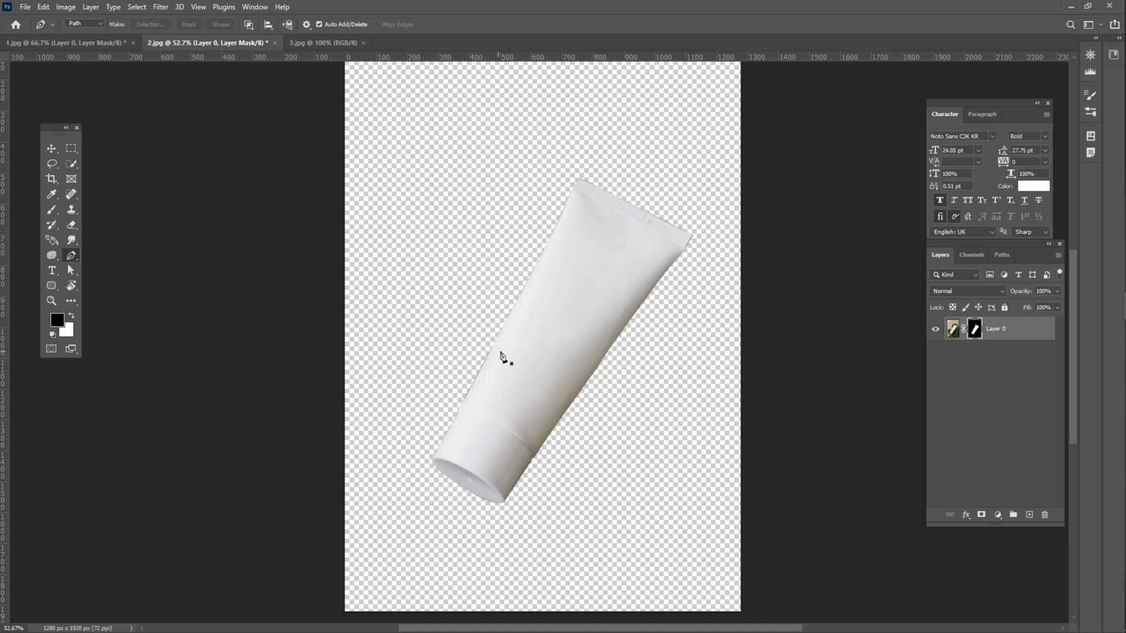
Step: Paint white along the tube's long left edge on the layer mask with a 30 px brush
{"action": "key", "text": "z"}
{"action": "left_click_drag", "start_coordinate": [484, 352], "coordinate": [517, 360]}
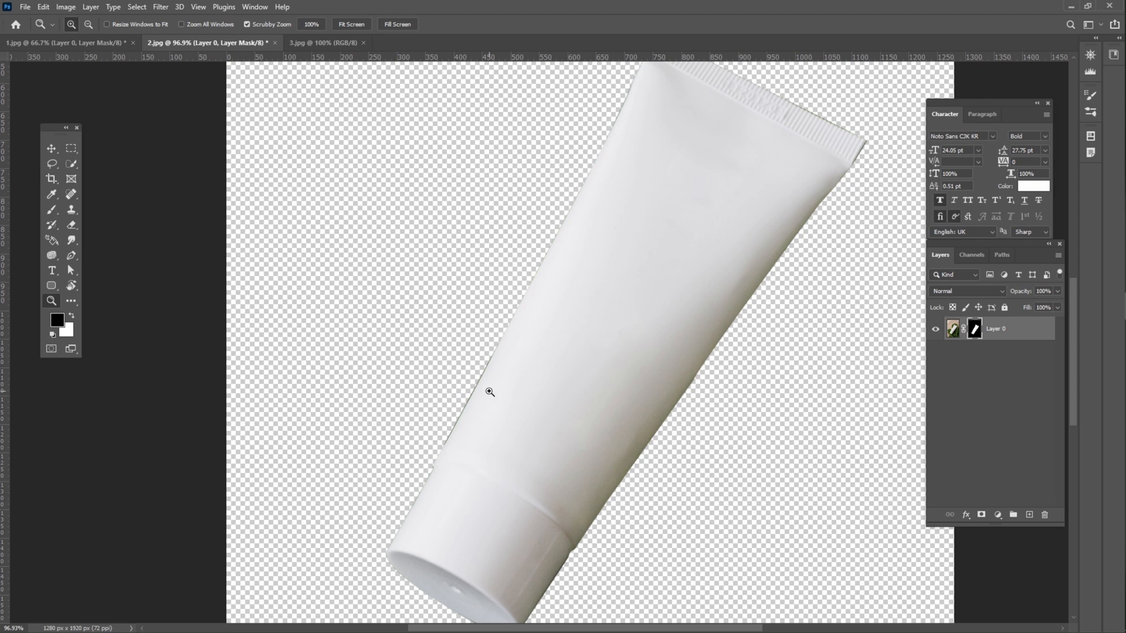
{"action": "key", "text": "b"}
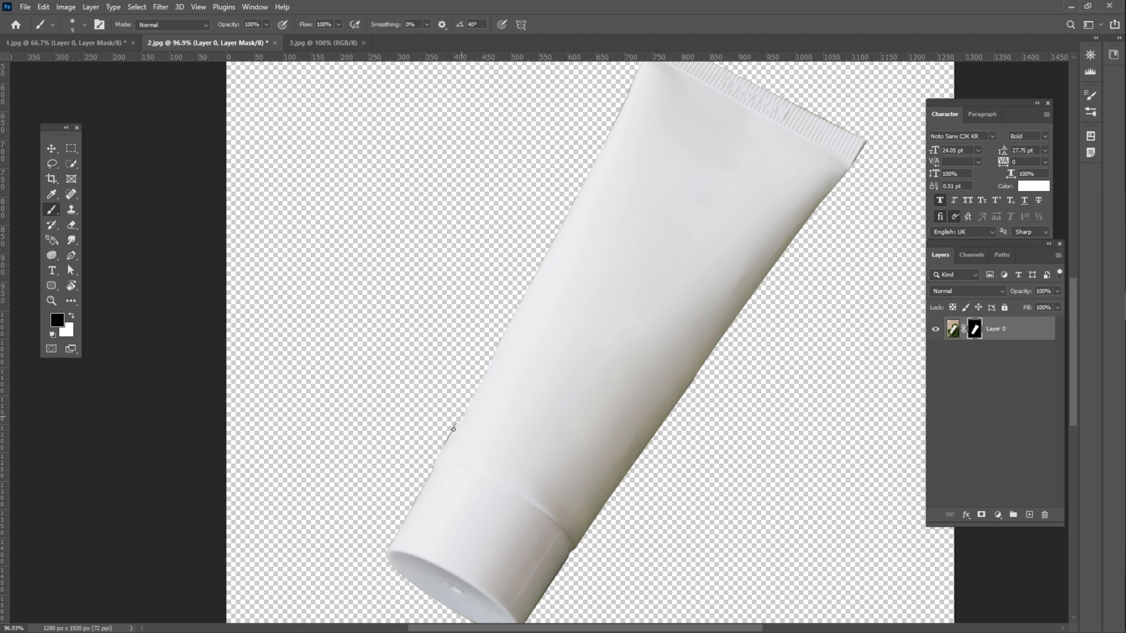
{"action": "key", "text": "x"}
{"action": "key", "text": "bracketright"}
{"action": "key", "text": "bracketright"}
{"action": "key", "text": "bracketright"}
{"action": "left_click_drag", "start_coordinate": [442, 447], "coordinate": [579, 228]}
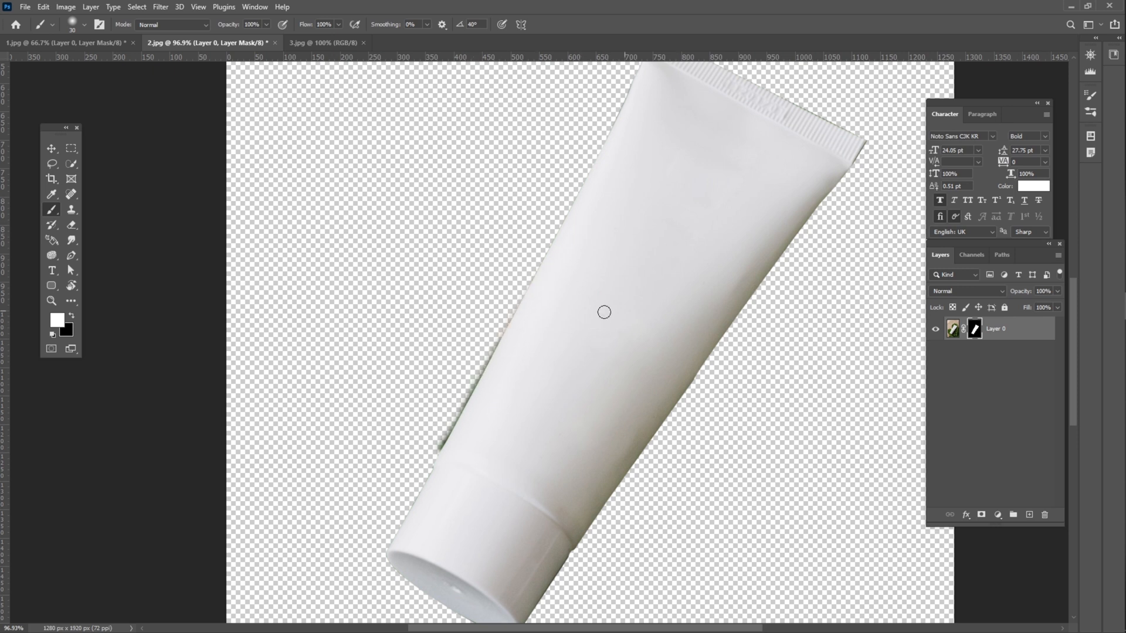
{"action": "key", "text": "z"}
{"action": "left_click_drag", "start_coordinate": [628, 291], "coordinate": [612, 294]}
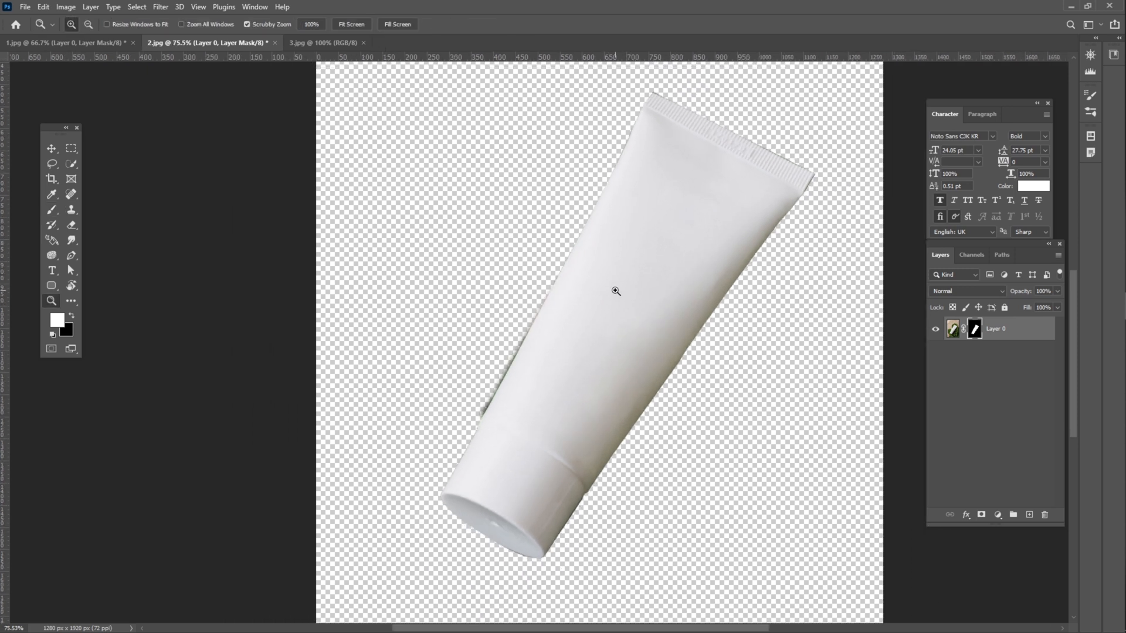
Step: Switch to the 3.jpg portrait and duplicate its Background layer twice
{"action": "left_click", "coordinate": [339, 43]}
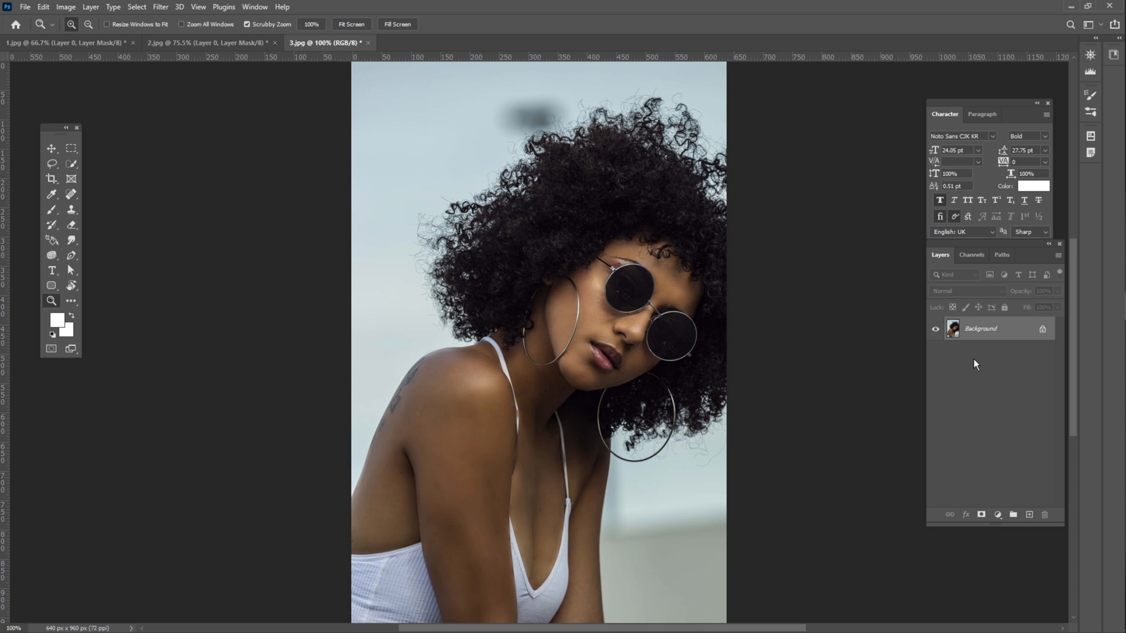
{"action": "key", "text": "ctrl+j"}
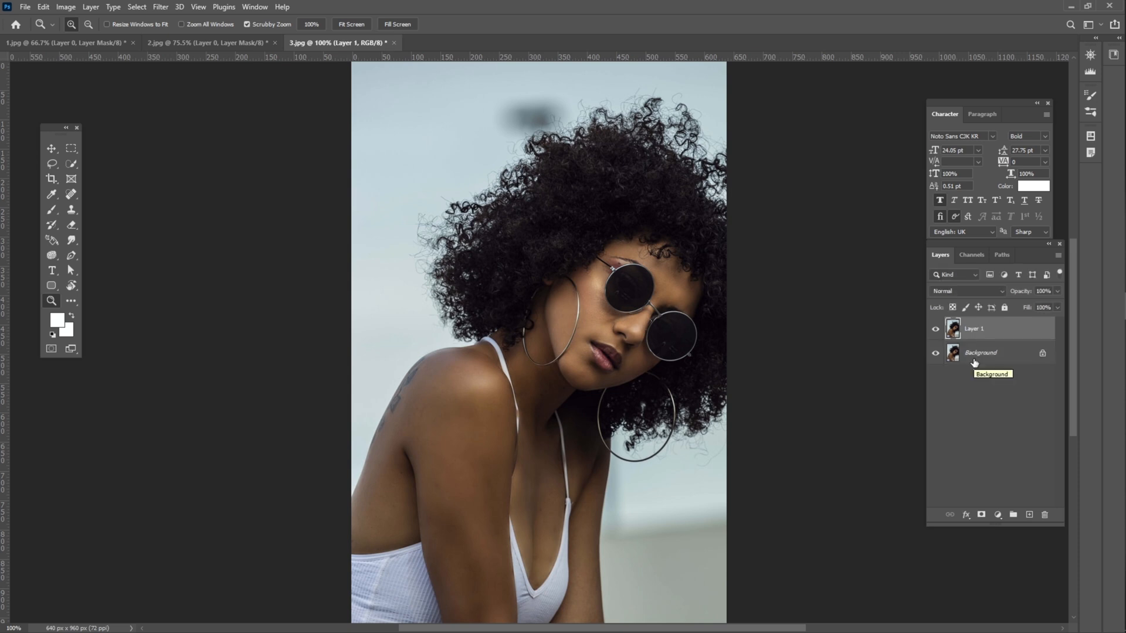
{"action": "key", "text": "ctrl+j"}
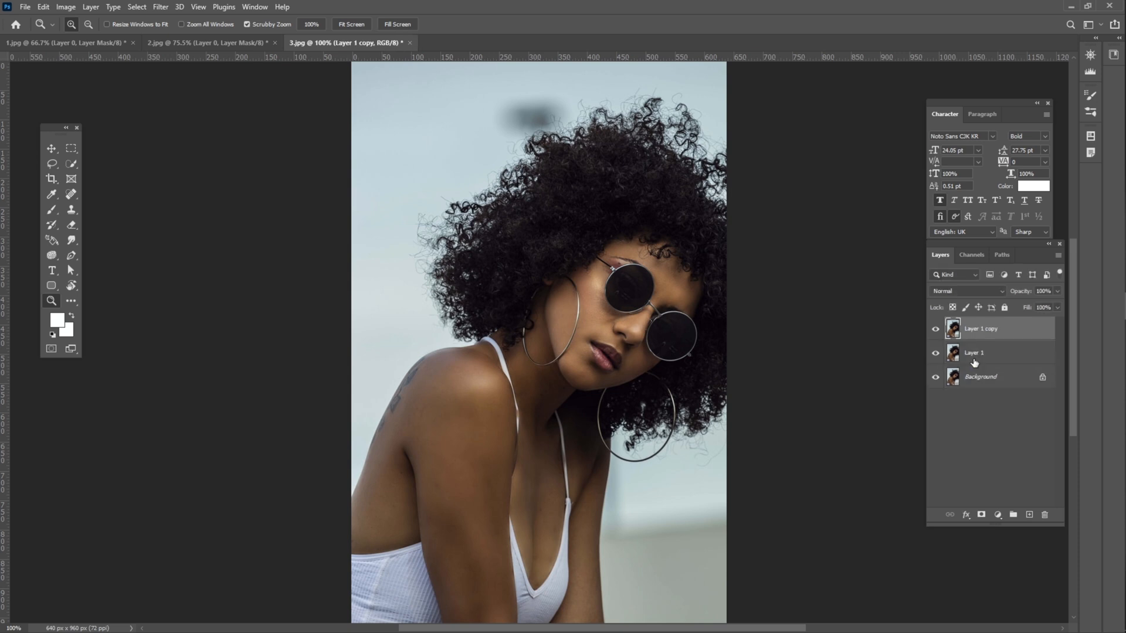
Step: Rename the lower duplicate layer to "body" and the upper one to "hair"
{"action": "double_click", "coordinate": [973, 354]}
{"action": "type", "text": "b"}
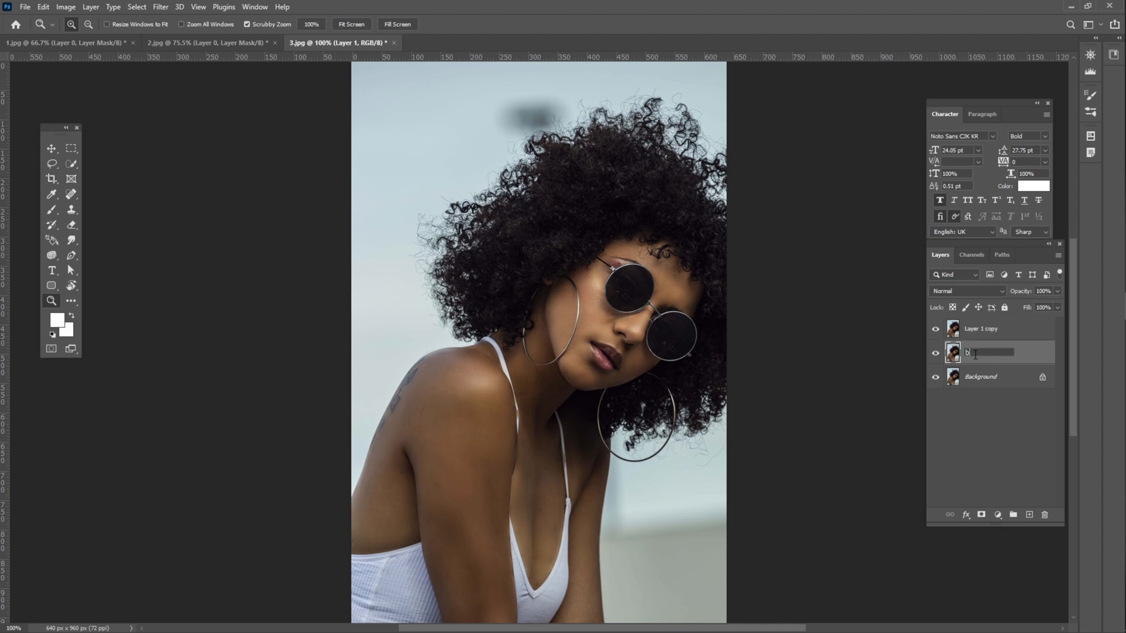
{"action": "type", "text": "ody"}
{"action": "key", "text": "Return"}
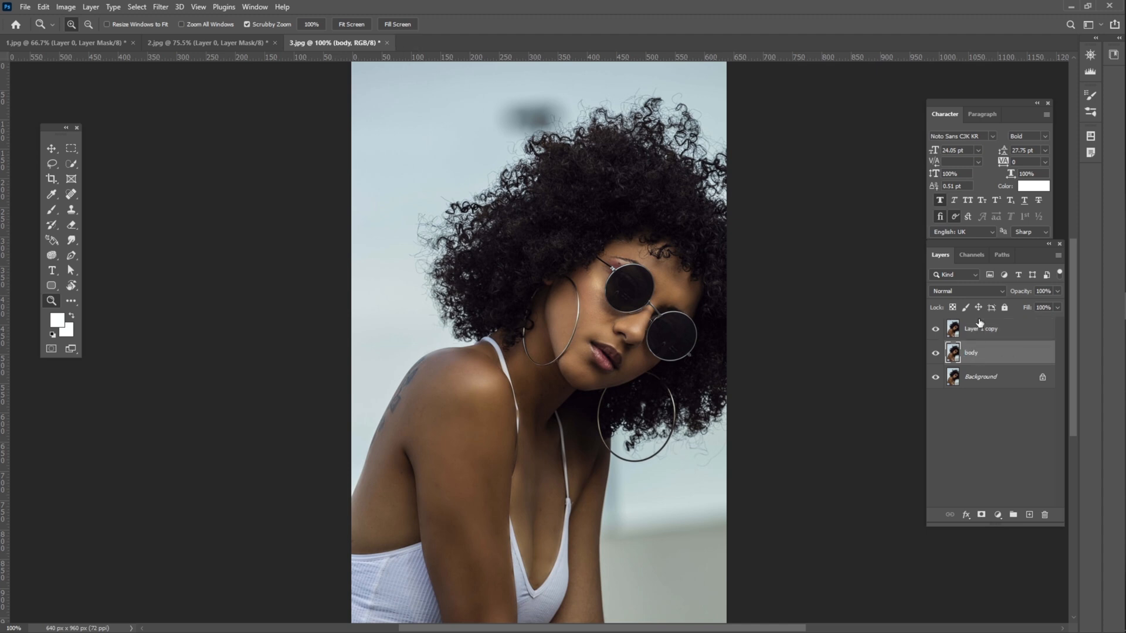
{"action": "double_click", "coordinate": [982, 332]}
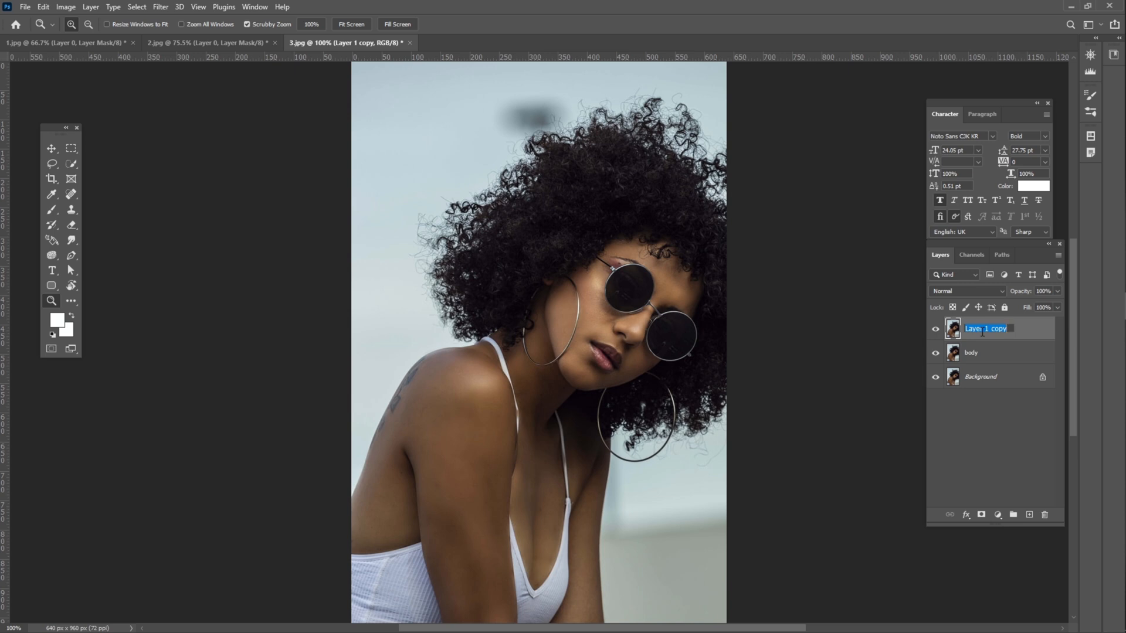
{"action": "type", "text": "hair"}
{"action": "key", "text": "Return"}
Step: Make the body layer active and hide the hair and Background layers
{"action": "left_click", "coordinate": [971, 356]}
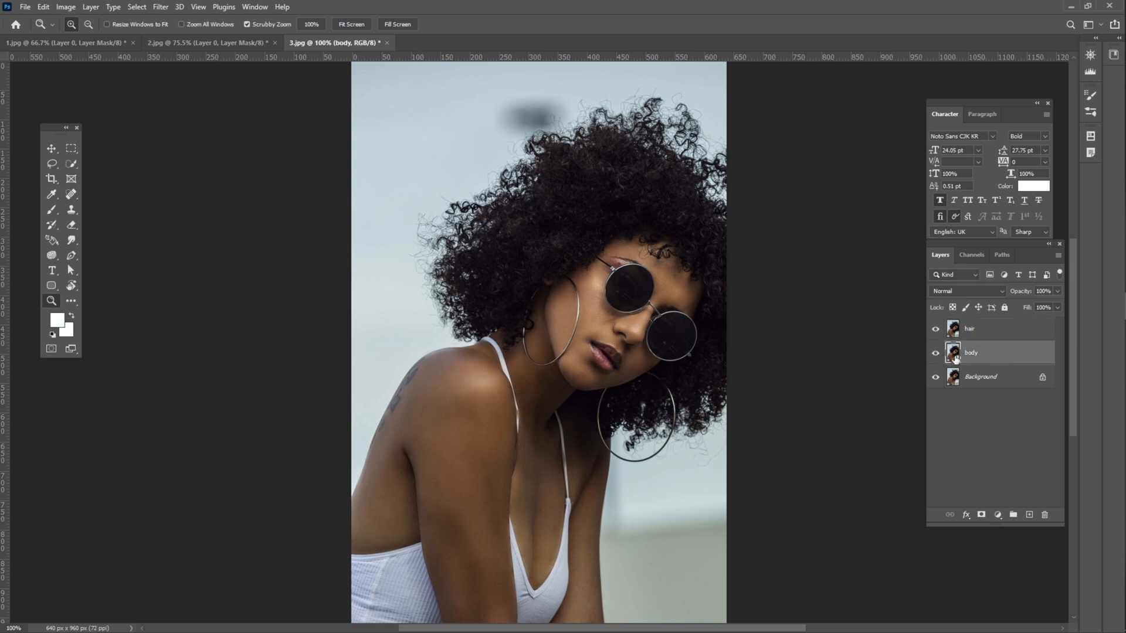
{"action": "left_click", "coordinate": [936, 329]}
{"action": "left_click", "coordinate": [935, 377]}
Step: Select the woman's body, neck and face with Quick Selection and mask the body layer to that selection
{"action": "left_click", "coordinate": [71, 165]}
{"action": "right_click", "coordinate": [72, 164]}
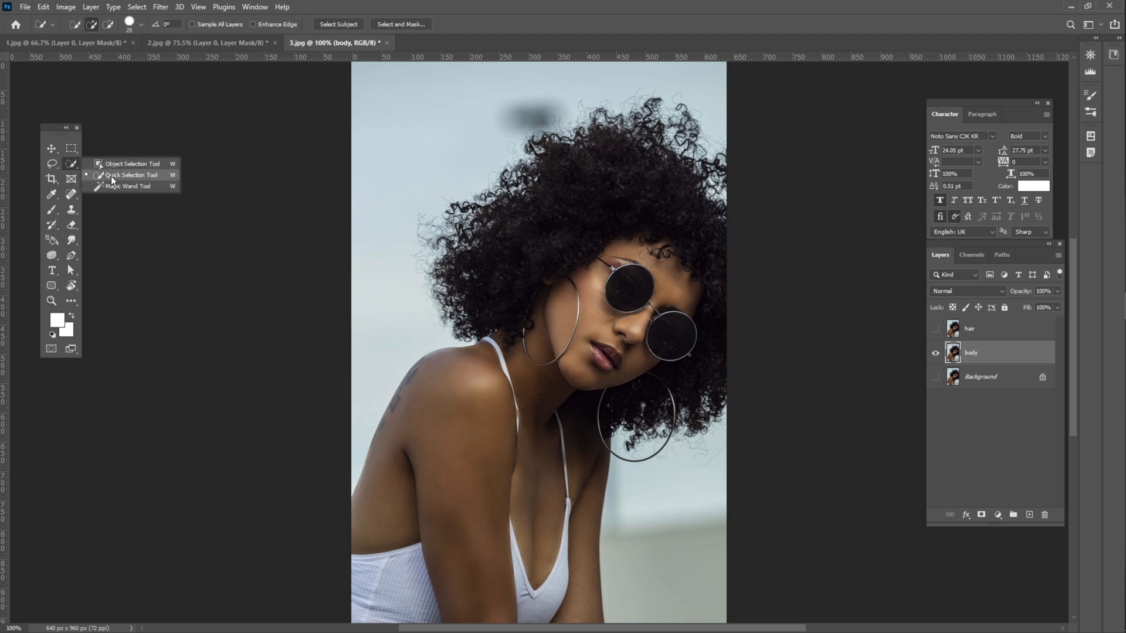
{"action": "left_click", "coordinate": [115, 176]}
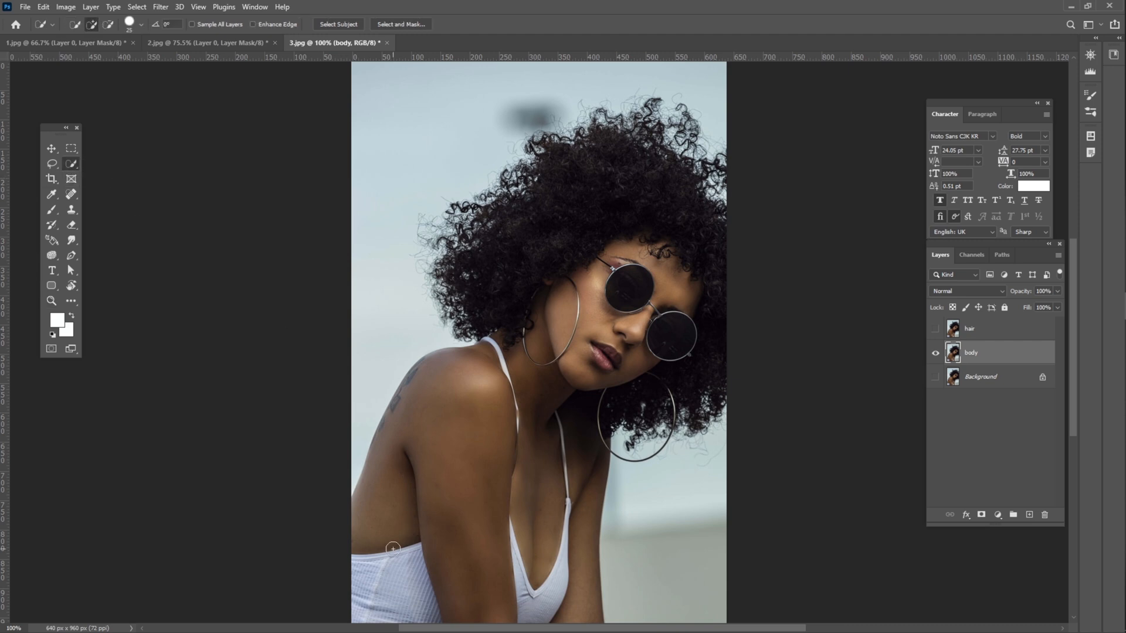
{"action": "mouse_move", "coordinate": [393, 549]}
{"action": "left_mouse_down"}
{"action": "mouse_move", "coordinate": [381, 509]}
{"action": "mouse_move", "coordinate": [402, 450]}
{"action": "mouse_move", "coordinate": [454, 386]}
{"action": "mouse_move", "coordinate": [523, 365]}
{"action": "mouse_move", "coordinate": [557, 392]}
{"action": "mouse_move", "coordinate": [562, 604]}
{"action": "left_mouse_up"}
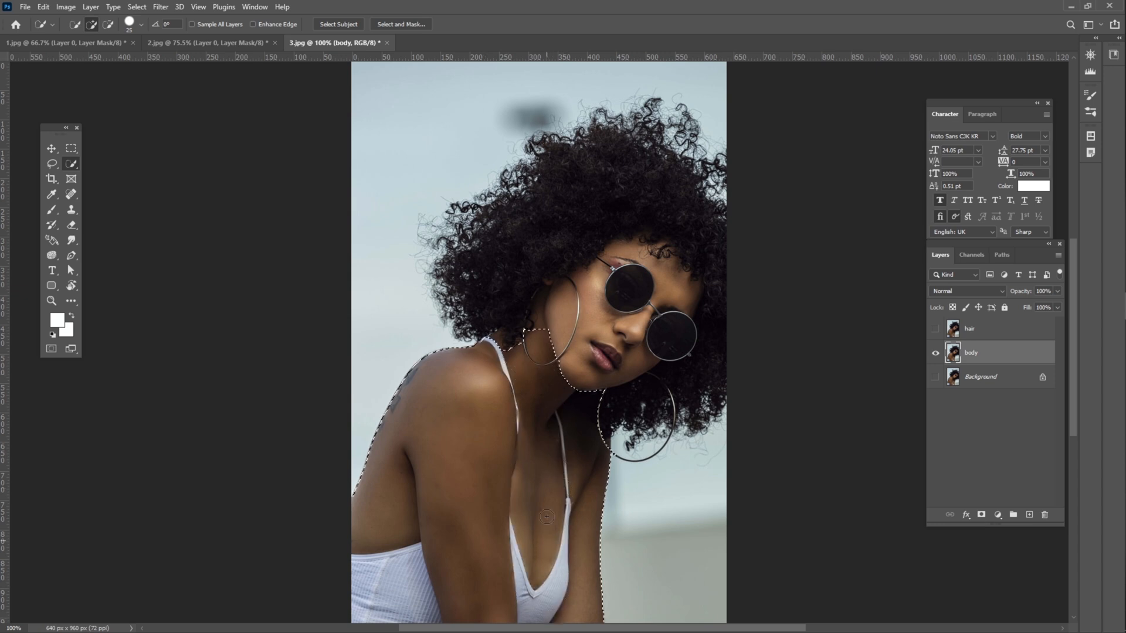
{"action": "mouse_move", "coordinate": [532, 365]}
{"action": "left_mouse_down"}
{"action": "mouse_move", "coordinate": [535, 330]}
{"action": "mouse_move", "coordinate": [503, 348]}
{"action": "mouse_move", "coordinate": [560, 308]}
{"action": "left_mouse_up"}
{"action": "left_click_drag", "start_coordinate": [561, 424], "coordinate": [635, 309]}
{"action": "left_click", "coordinate": [981, 515]}
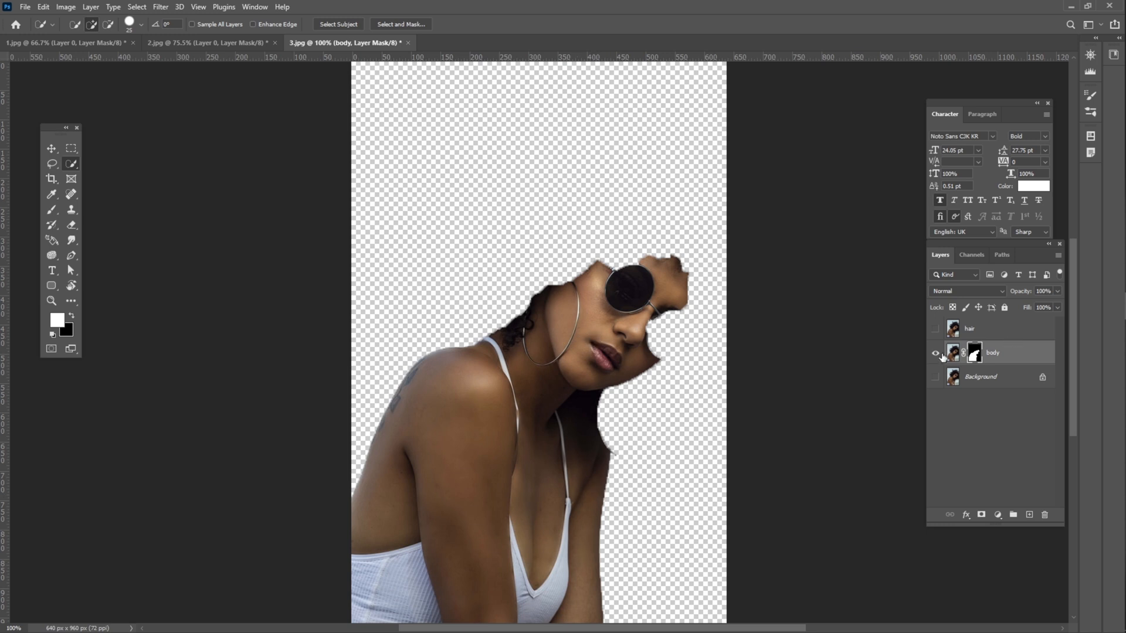
Step: Hide the body layer, show the hair layer and make it active
{"action": "left_click", "coordinate": [936, 354]}
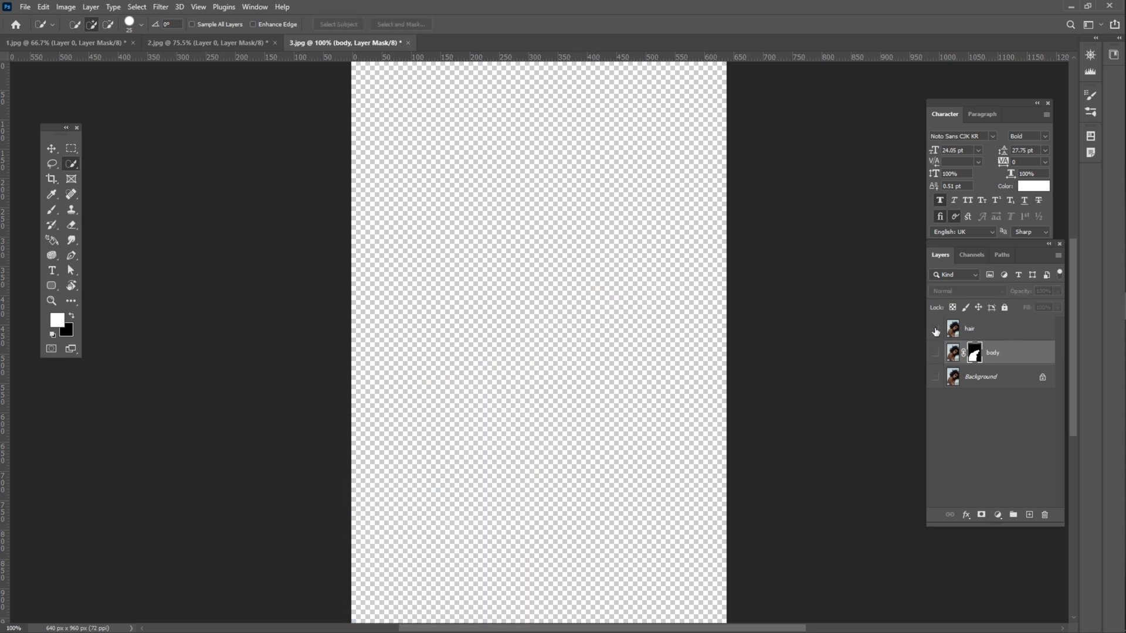
{"action": "left_click", "coordinate": [936, 331]}
{"action": "left_click", "coordinate": [997, 328]}
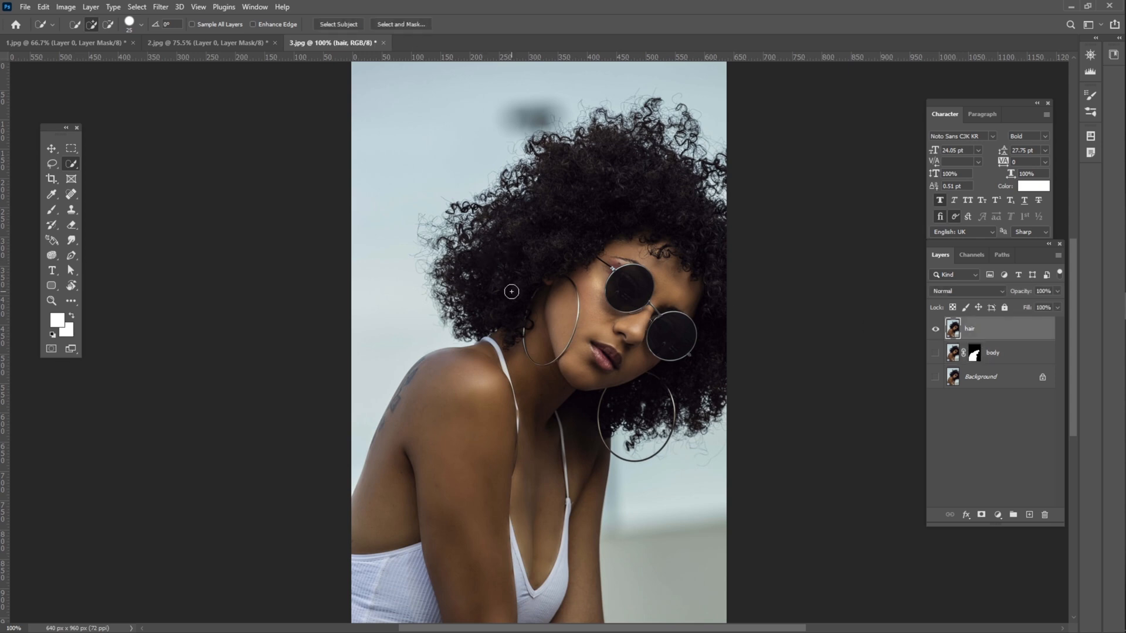
Step: Draw a loose Lasso selection around the woman's hair, cutting through the face, and mask the hair layer to it
{"action": "key", "text": "l"}
{"action": "right_click", "coordinate": [52, 164]}
{"action": "left_click", "coordinate": [94, 163]}
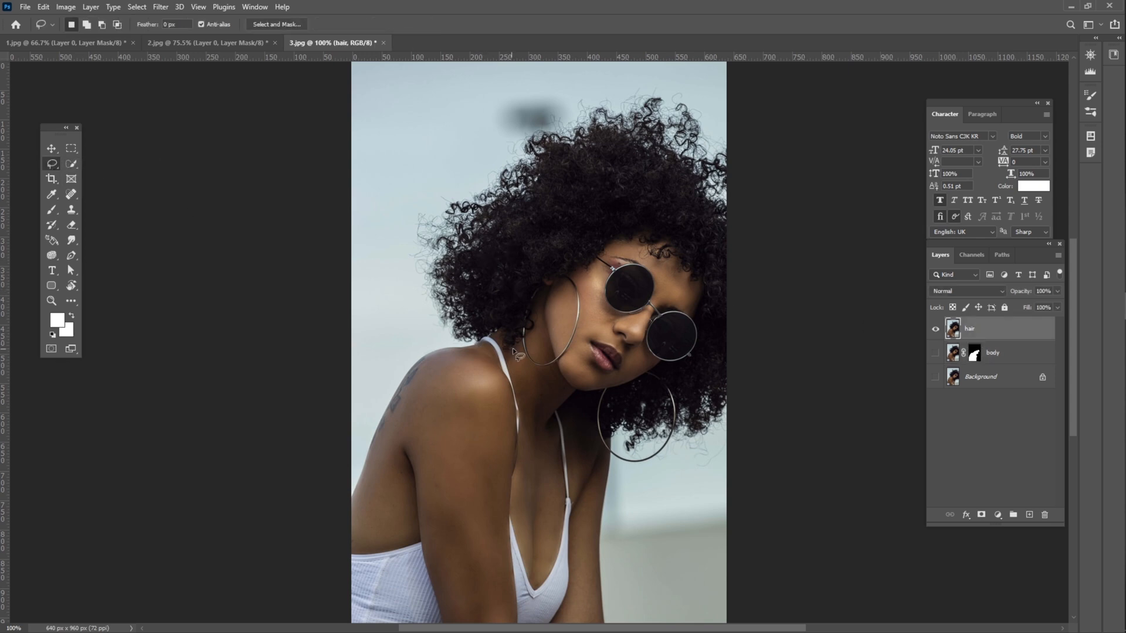
{"action": "left_click_drag", "start_coordinate": [484, 348], "coordinate": [450, 345]}
{"action": "left_click_drag", "start_coordinate": [418, 300], "coordinate": [408, 230]}
{"action": "left_click_drag", "start_coordinate": [441, 188], "coordinate": [476, 180]}
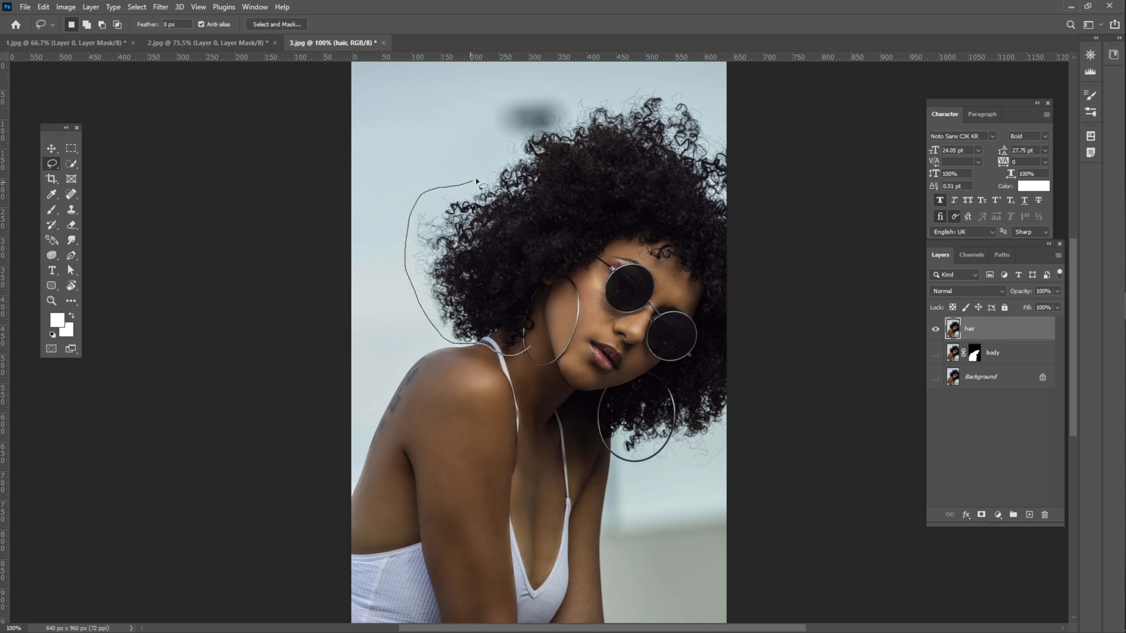
{"action": "left_click_drag", "start_coordinate": [538, 118], "coordinate": [560, 109]}
{"action": "mouse_move", "coordinate": [630, 90]}
{"action": "left_mouse_down"}
{"action": "mouse_move", "coordinate": [706, 95]}
{"action": "mouse_move", "coordinate": [761, 148]}
{"action": "mouse_move", "coordinate": [760, 294]}
{"action": "mouse_move", "coordinate": [730, 452]}
{"action": "left_mouse_up"}
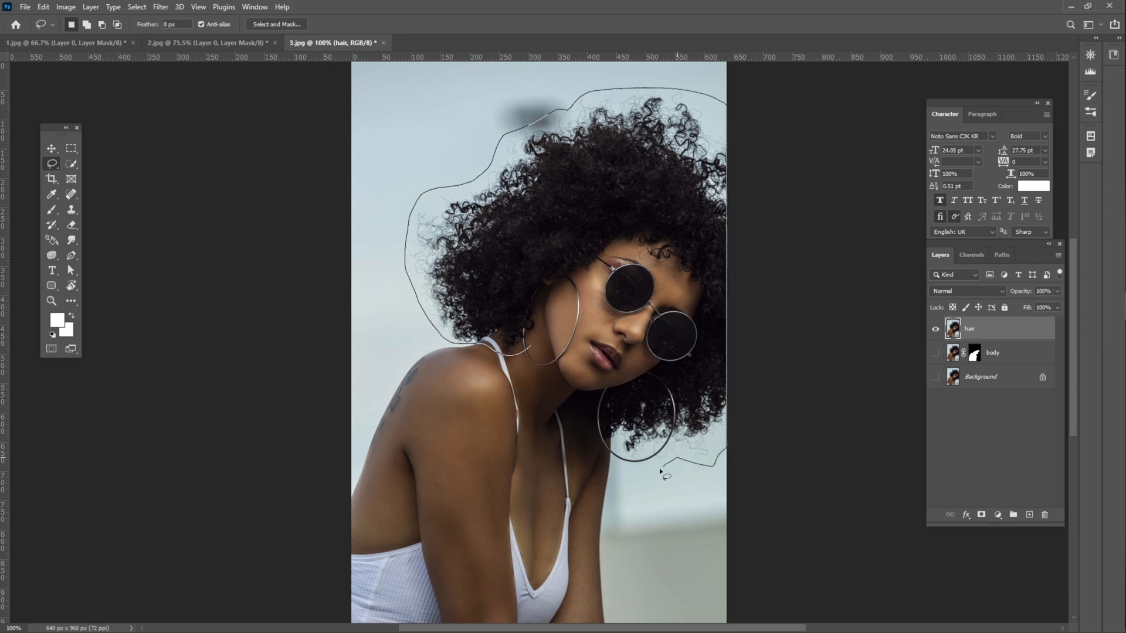
{"action": "mouse_move", "coordinate": [614, 470]}
{"action": "left_mouse_down"}
{"action": "mouse_move", "coordinate": [586, 385]}
{"action": "mouse_move", "coordinate": [611, 351]}
{"action": "mouse_move", "coordinate": [607, 327]}
{"action": "mouse_move", "coordinate": [573, 308]}
{"action": "mouse_move", "coordinate": [542, 348]}
{"action": "left_mouse_up"}
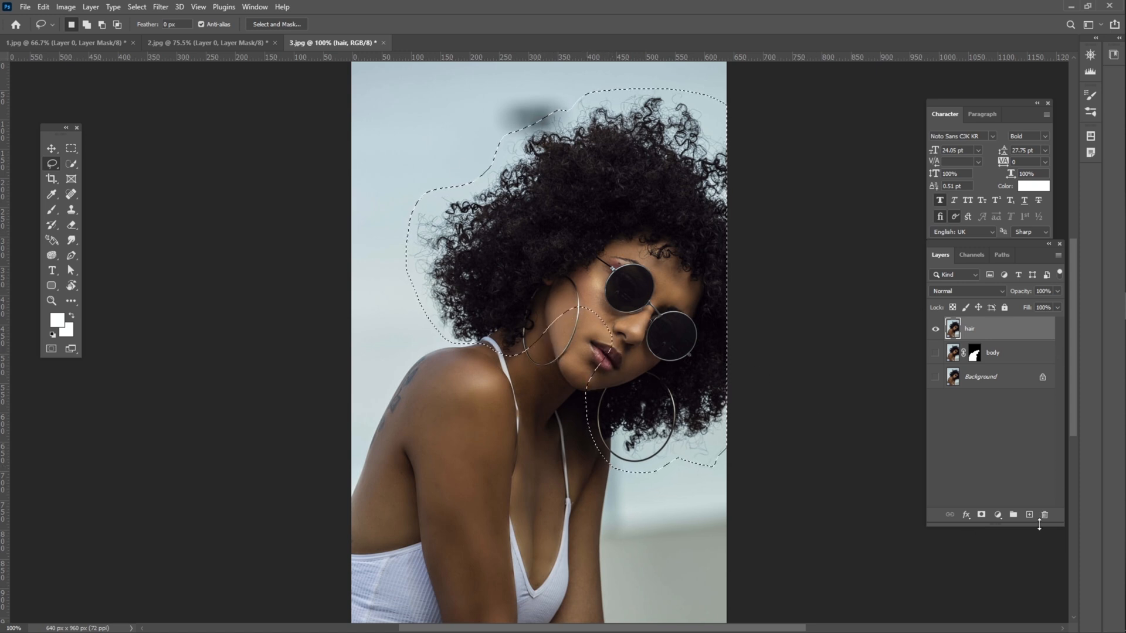
{"action": "left_click", "coordinate": [981, 515]}
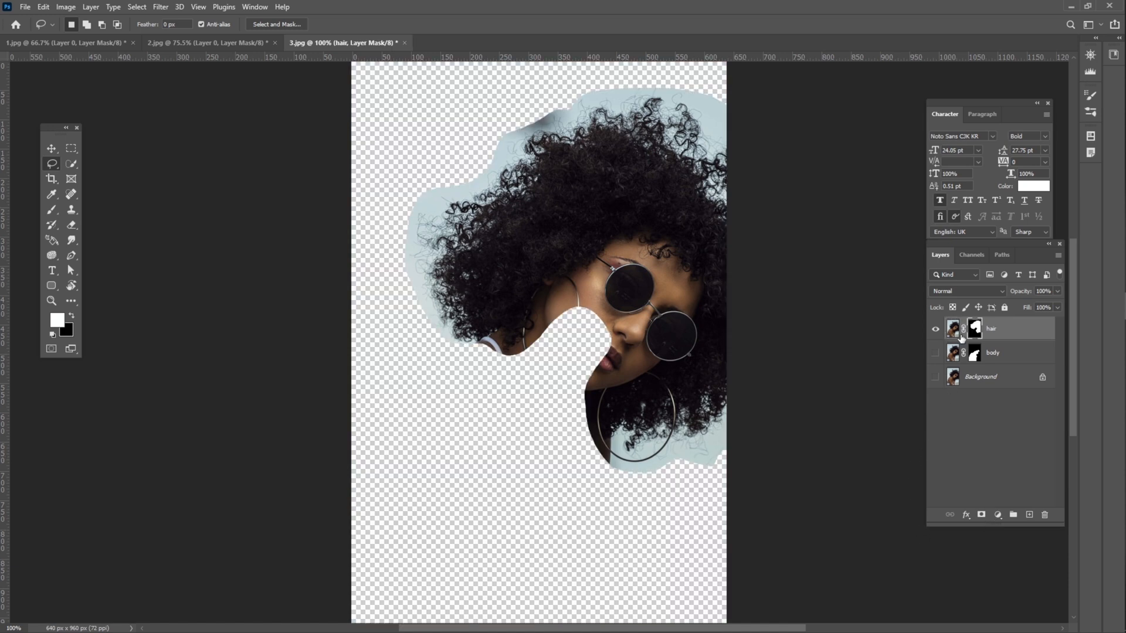
Step: Examine the Red, Green and Blue channels individually to compare the contrast between the hair and its background
{"action": "left_click", "coordinate": [970, 254]}
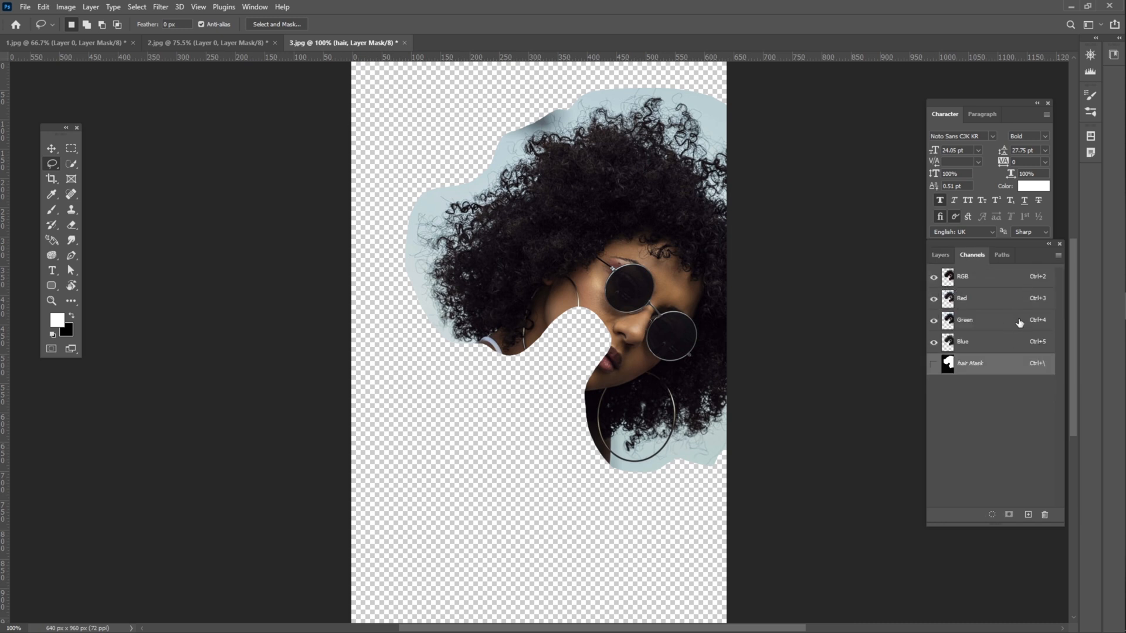
{"action": "left_click", "coordinate": [999, 298]}
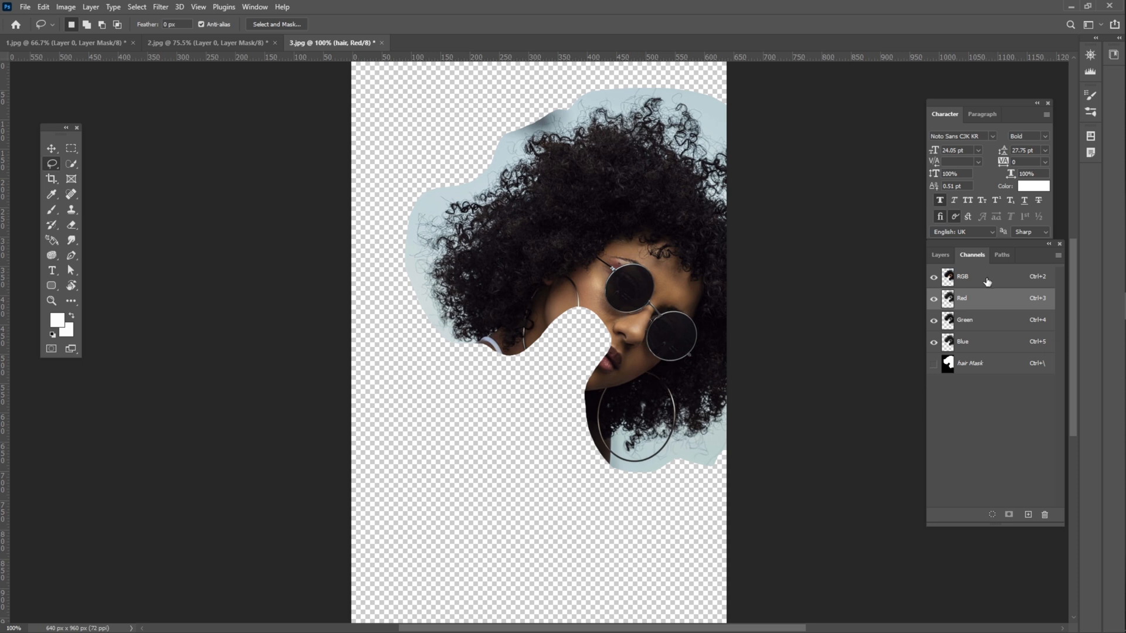
{"action": "left_click", "coordinate": [987, 285]}
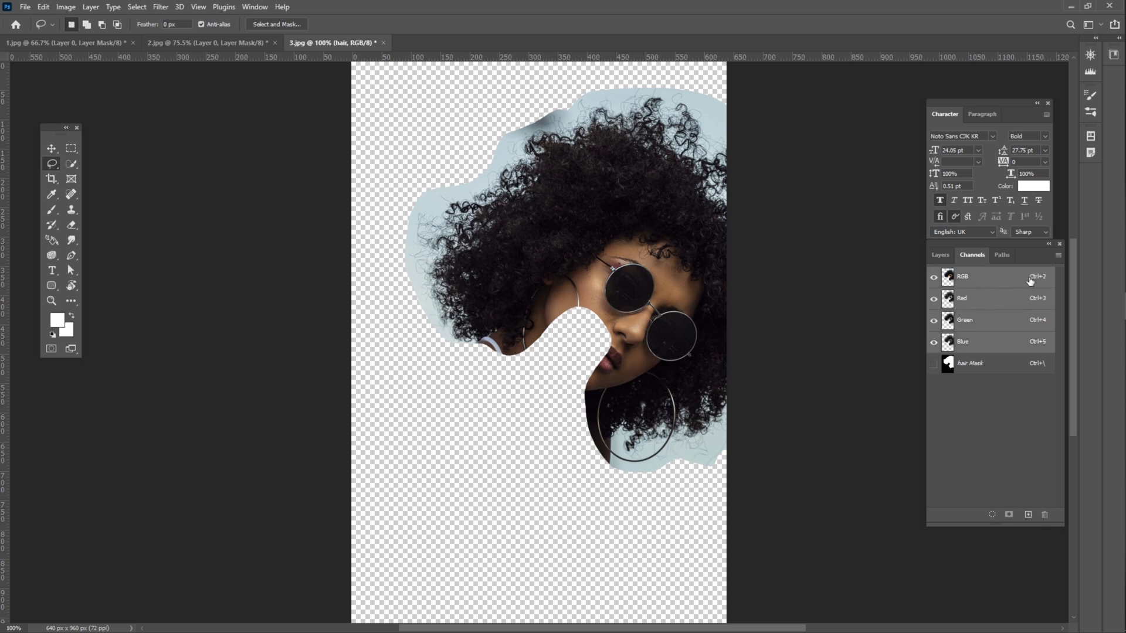
{"action": "left_click", "coordinate": [933, 342]}
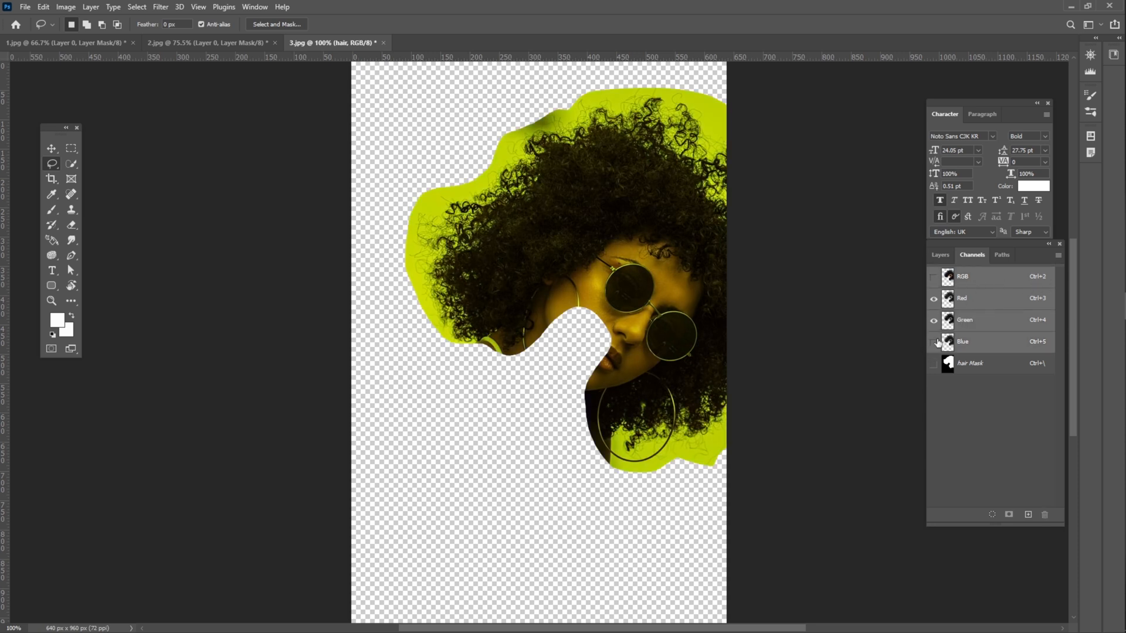
{"action": "left_click", "coordinate": [933, 320]}
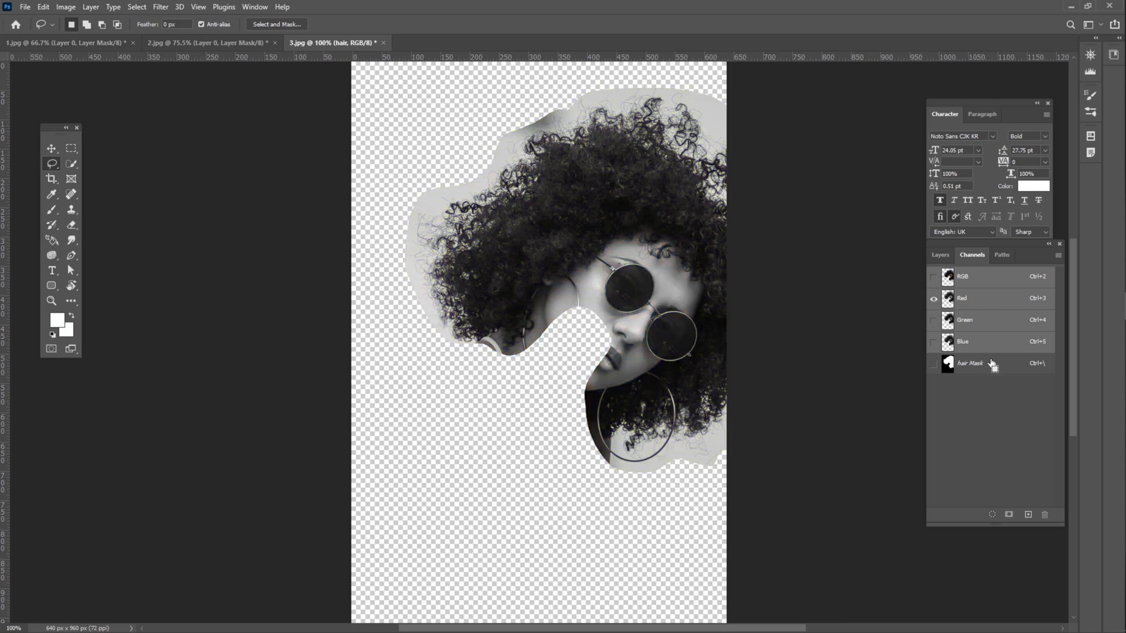
{"action": "key", "text": "ctrl+5"}
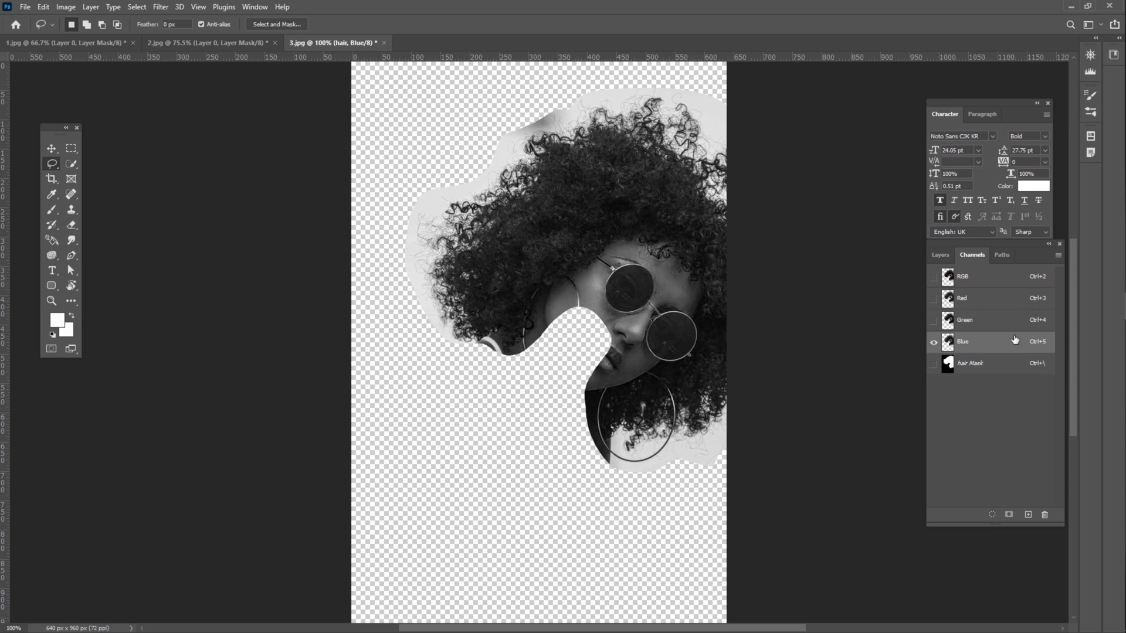
{"action": "left_click_drag", "start_coordinate": [940, 340], "coordinate": [942, 326]}
{"action": "key", "text": "ctrl+4"}
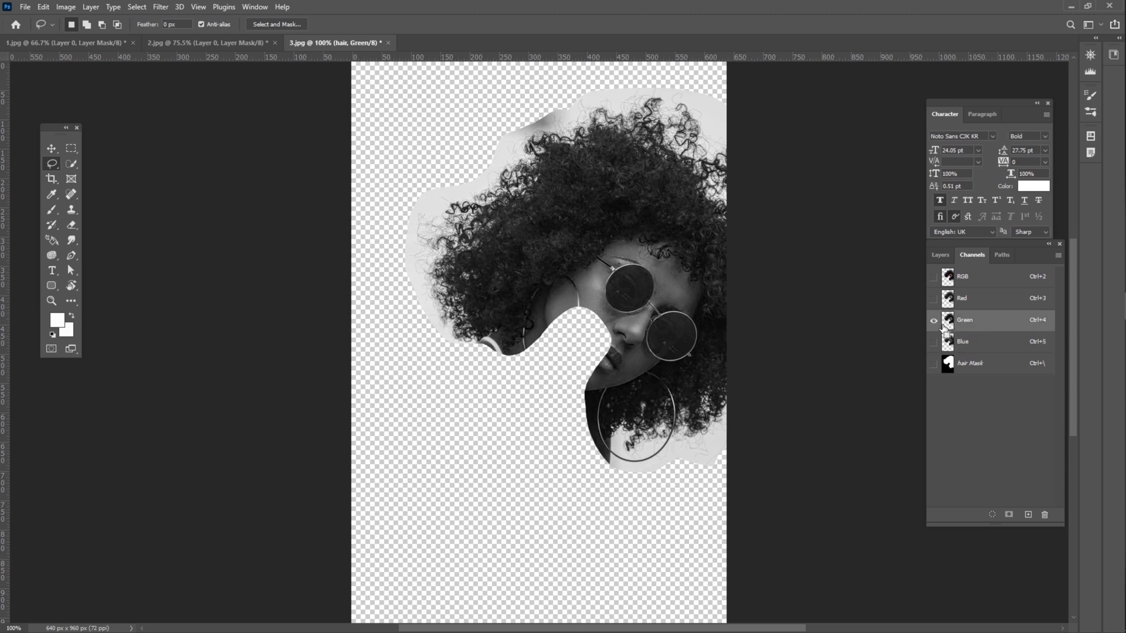
{"action": "key", "text": "ctrl+3"}
{"action": "key", "text": "ctrl+4"}
{"action": "key", "text": "ctrl+5"}
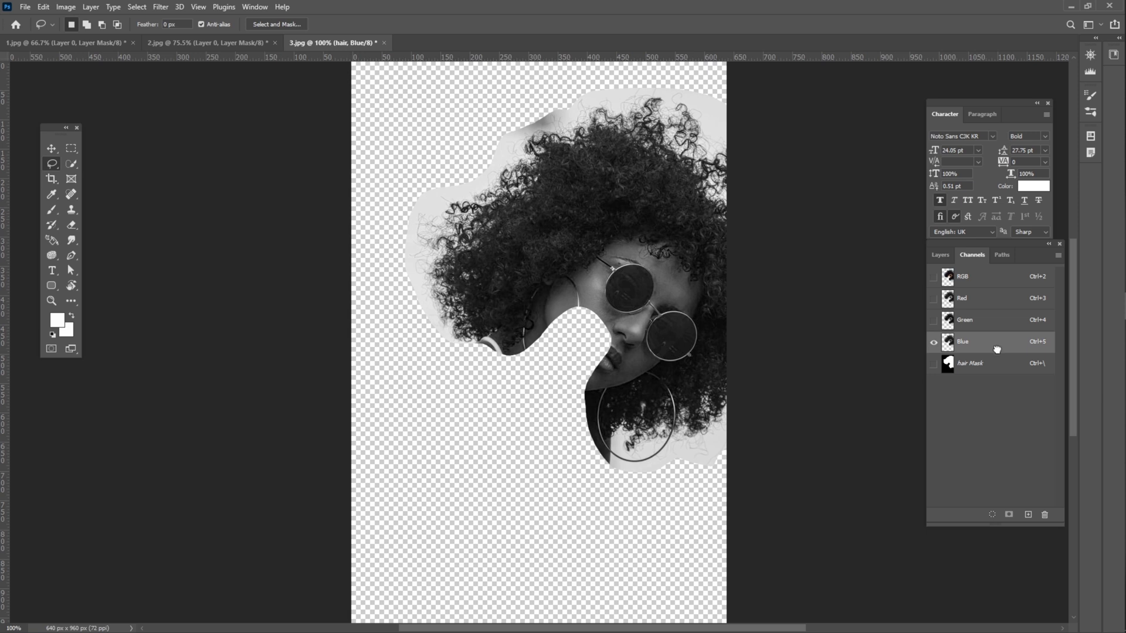
Step: Duplicate the Blue channel and apply Levels to the copy with black input 27 and white input 207
{"action": "left_click_drag", "start_coordinate": [996, 350], "coordinate": [1028, 513]}
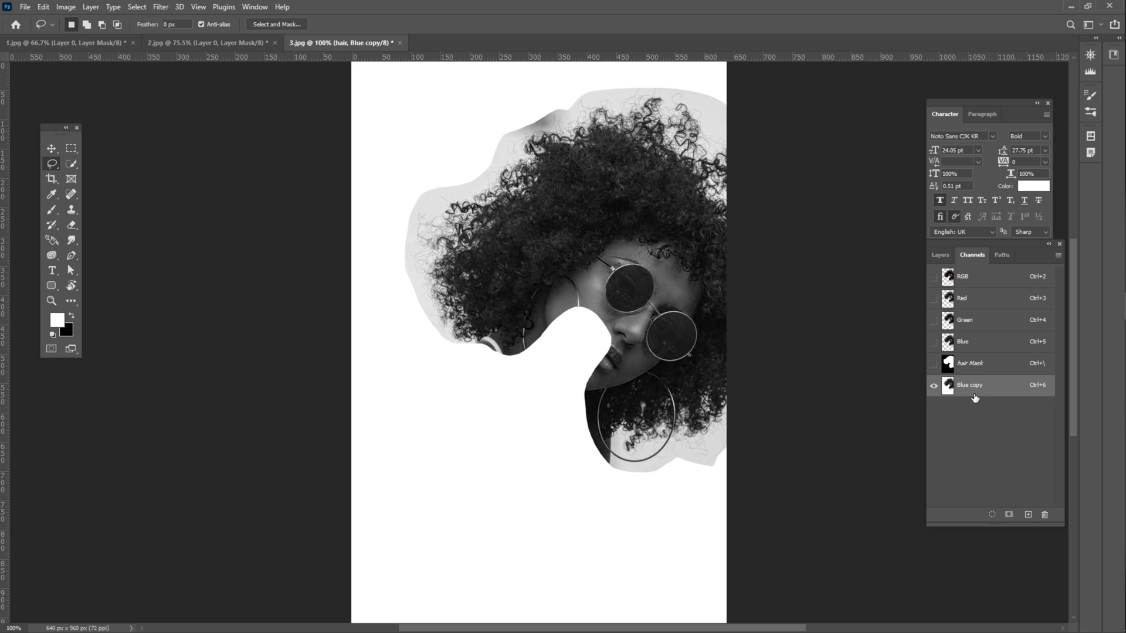
{"action": "key", "text": "ctrl+l"}
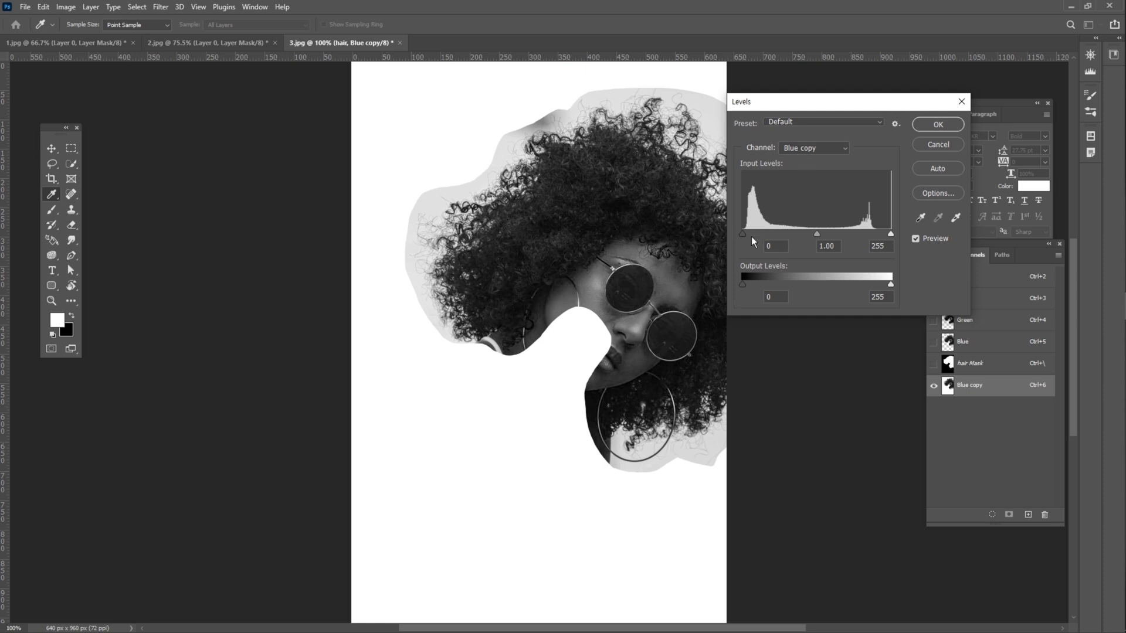
{"action": "left_click_drag", "start_coordinate": [742, 233], "coordinate": [758, 233]}
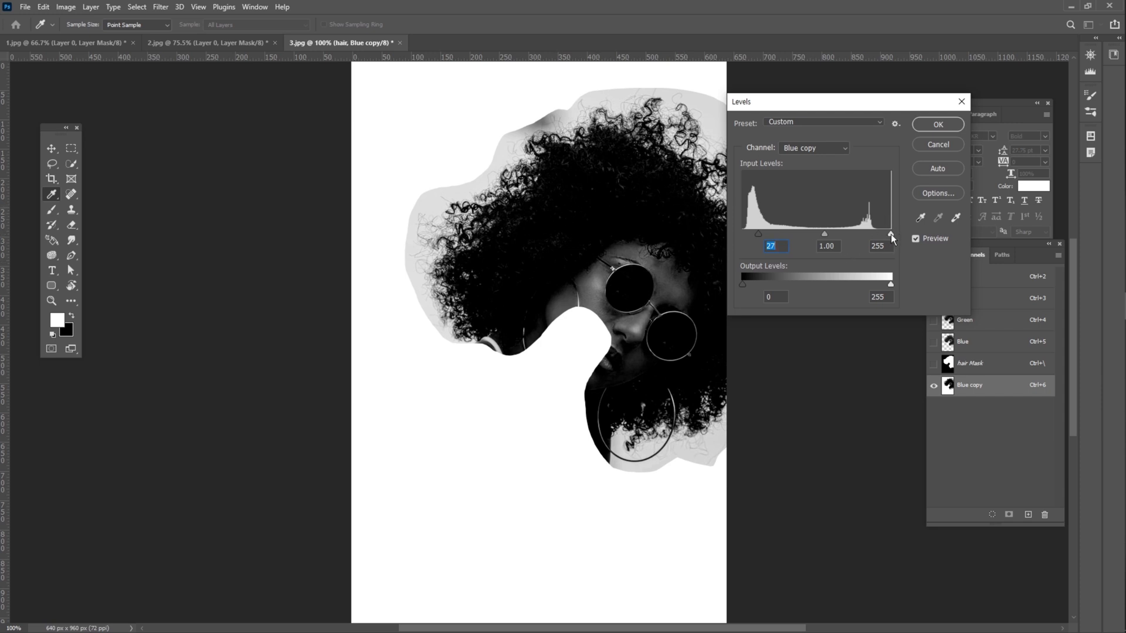
{"action": "left_click_drag", "start_coordinate": [891, 234], "coordinate": [865, 237]}
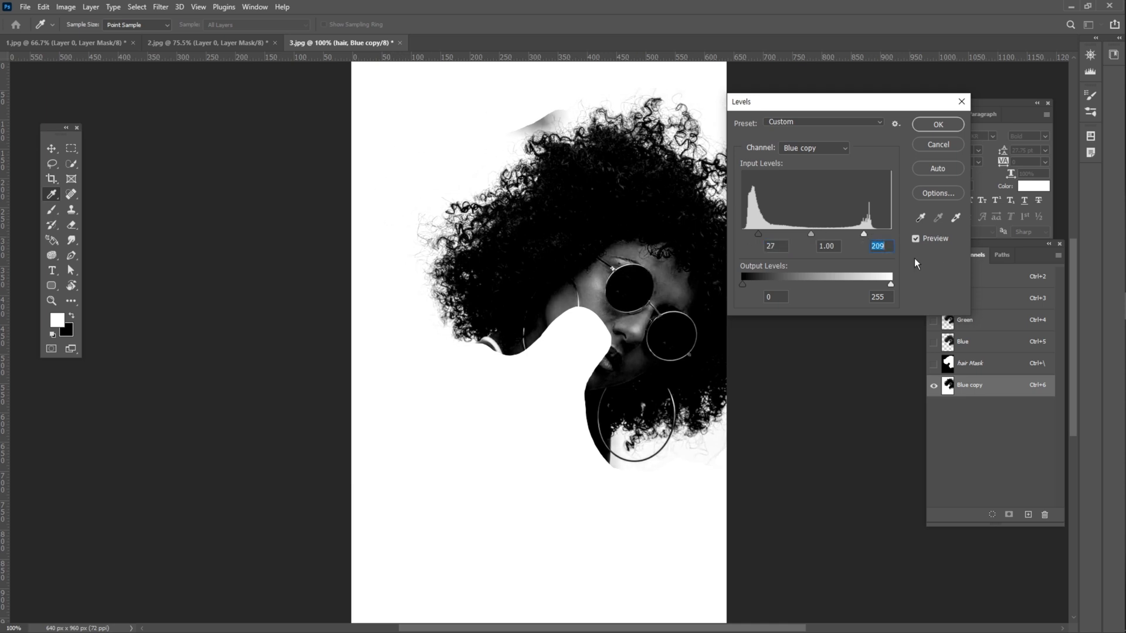
{"action": "mouse_move", "coordinate": [863, 234]}
{"action": "left_mouse_down"}
{"action": "mouse_move", "coordinate": [879, 234]}
{"action": "mouse_move", "coordinate": [857, 235]}
{"action": "left_mouse_up"}
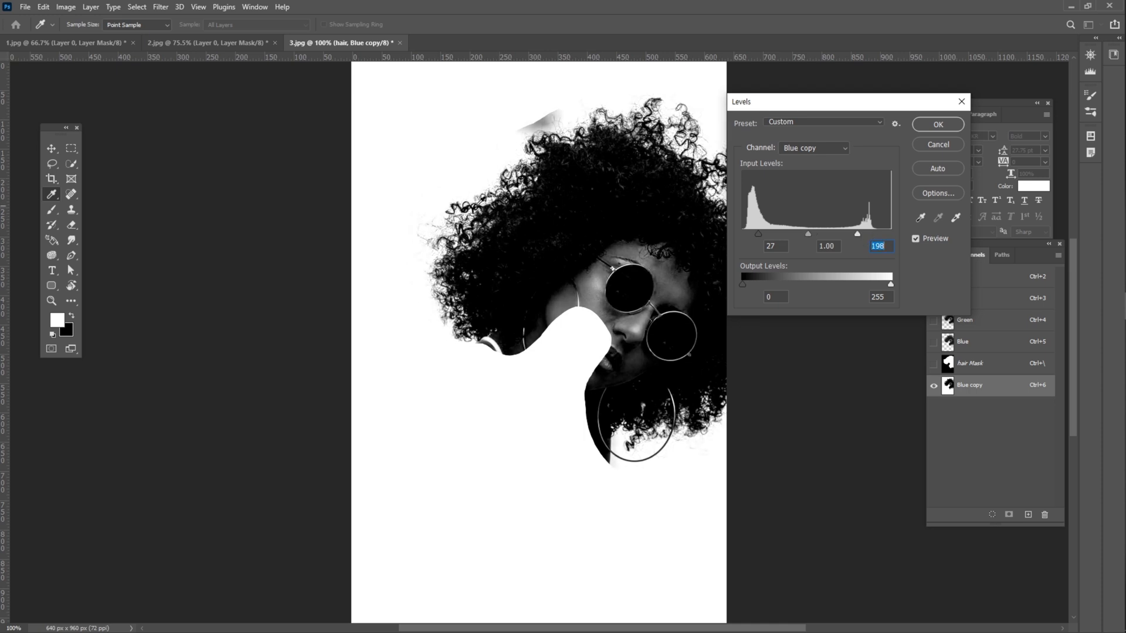
{"action": "left_click_drag", "start_coordinate": [859, 233], "coordinate": [863, 234]}
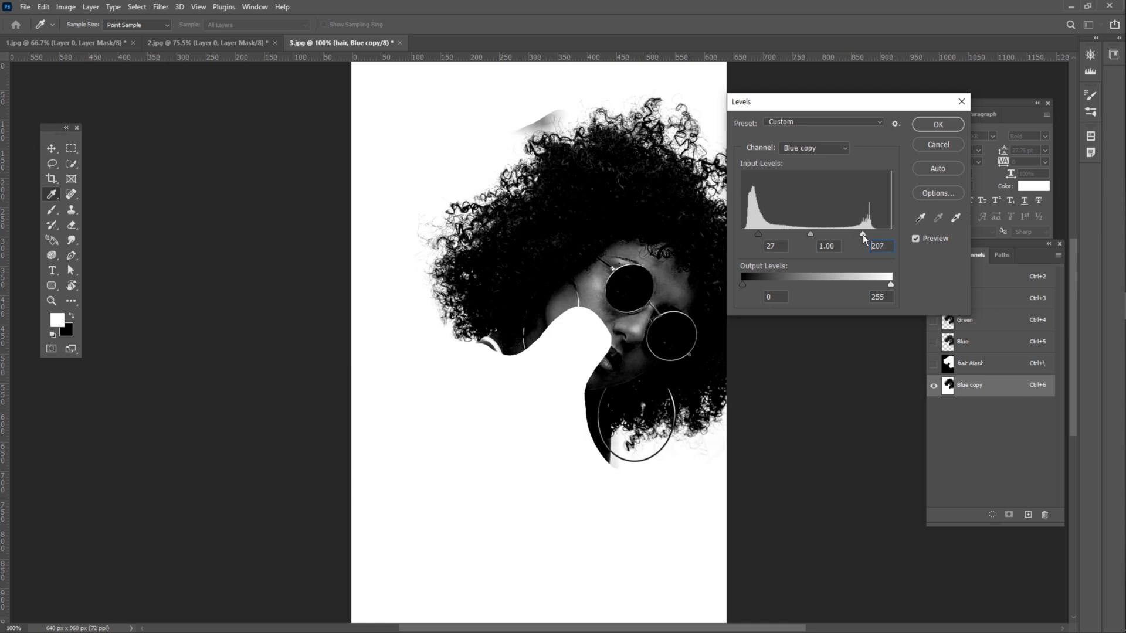
{"action": "left_click", "coordinate": [938, 125]}
Step: Outline the grey patch above the upper-left hair edge with the Lasso, fill it with white and deselect
{"action": "key", "text": "l"}
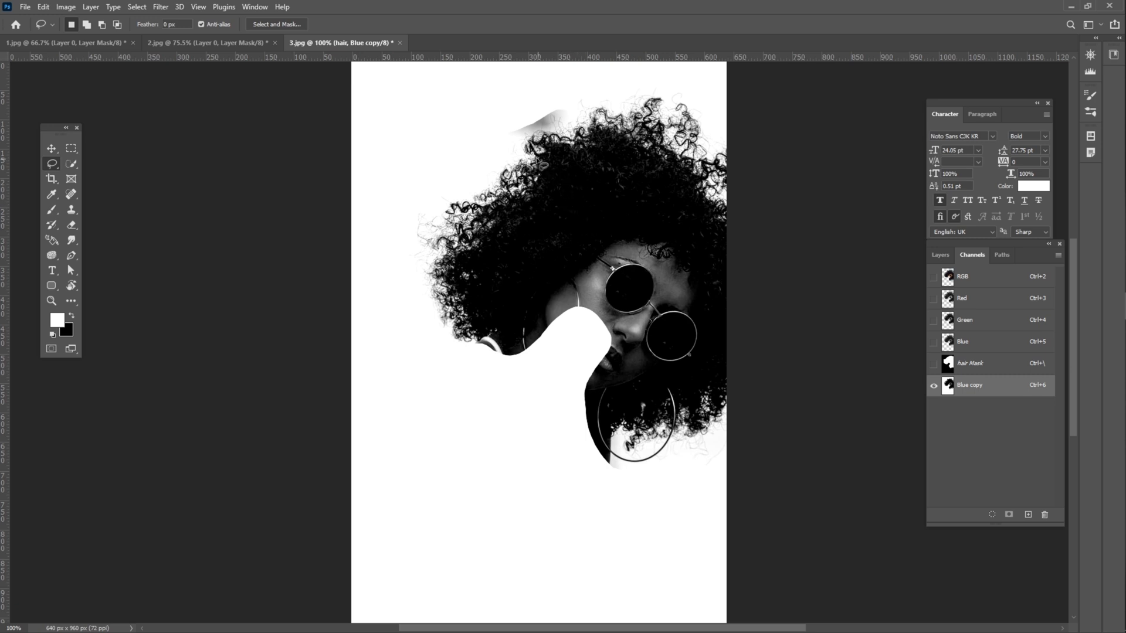
{"action": "key", "text": "z"}
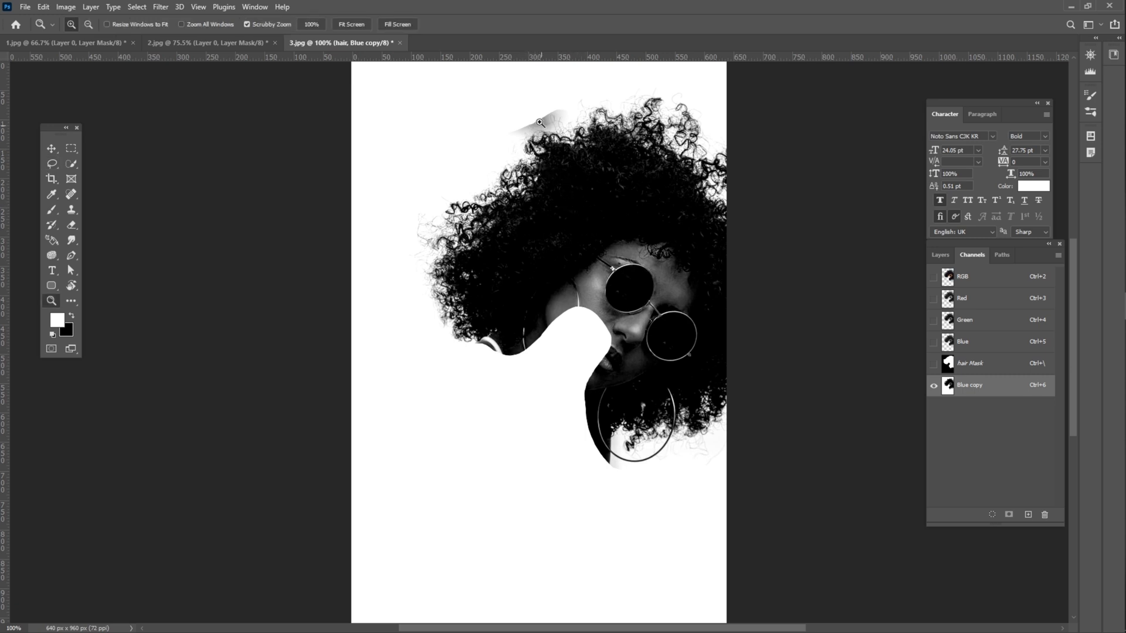
{"action": "left_click_drag", "start_coordinate": [540, 130], "coordinate": [578, 168]}
{"action": "key", "text": "l"}
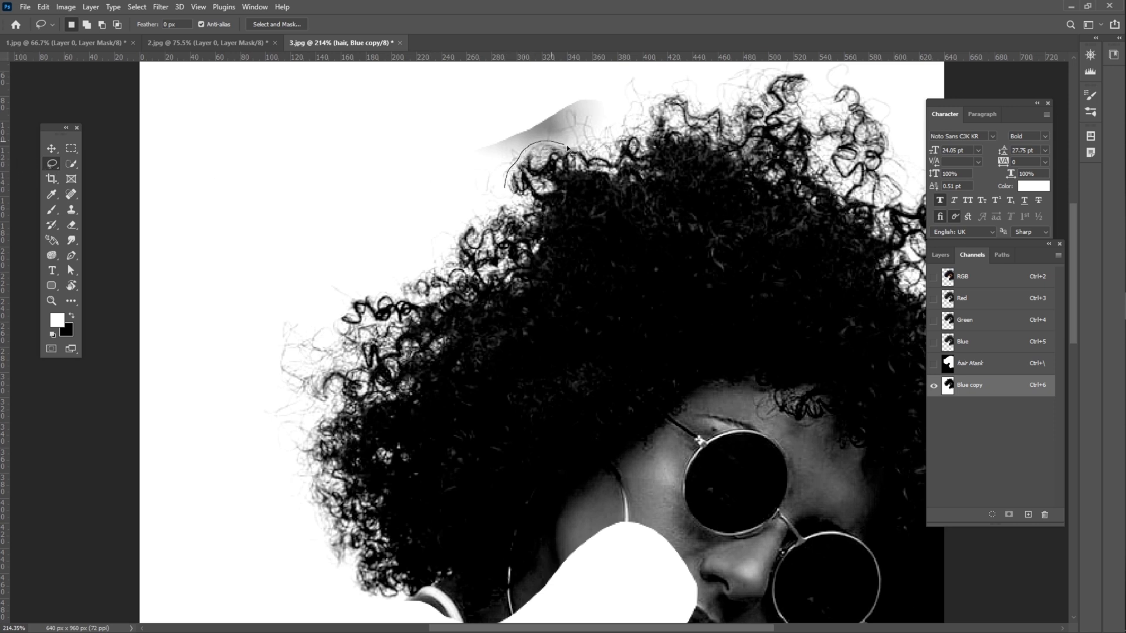
{"action": "mouse_move", "coordinate": [608, 131]}
{"action": "left_mouse_down"}
{"action": "mouse_move", "coordinate": [549, 76]}
{"action": "mouse_move", "coordinate": [427, 129]}
{"action": "mouse_move", "coordinate": [436, 204]}
{"action": "left_mouse_up"}
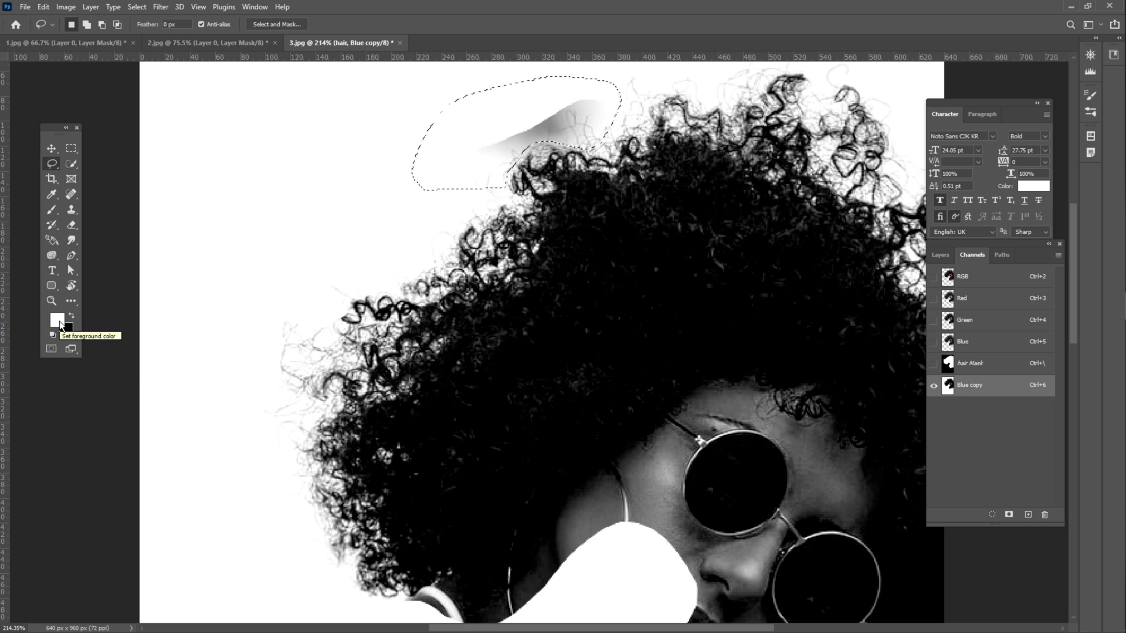
{"action": "key", "text": "alt+BackSpace"}
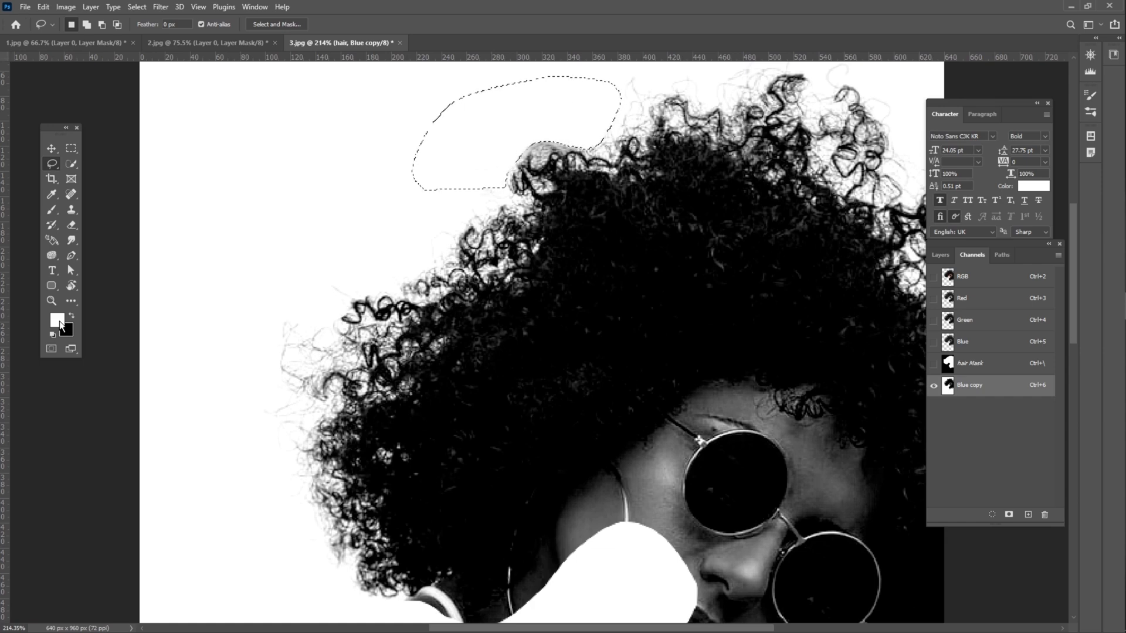
{"action": "key", "text": "ctrl+d"}
{"action": "mouse_move", "coordinate": [762, 358]}
{"action": "left_mouse_down"}
{"action": "mouse_move", "coordinate": [583, 251]}
{"action": "mouse_move", "coordinate": [571, 225]}
{"action": "left_mouse_up"}
{"action": "left_click_drag", "start_coordinate": [696, 498], "coordinate": [669, 328]}
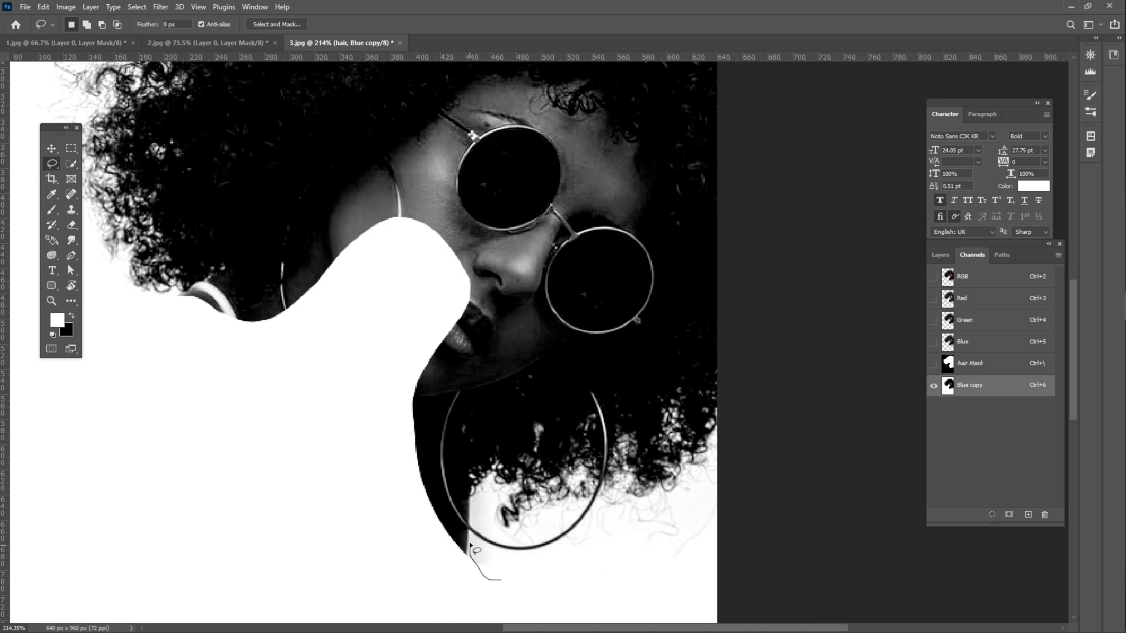
{"action": "left_click_drag", "start_coordinate": [487, 544], "coordinate": [503, 576]}
Step: Choose the Brush tool and set its blending mode to Overlay
{"action": "key", "text": "z"}
{"action": "left_click_drag", "start_coordinate": [609, 417], "coordinate": [575, 418]}
{"action": "left_click_drag", "start_coordinate": [581, 336], "coordinate": [576, 354]}
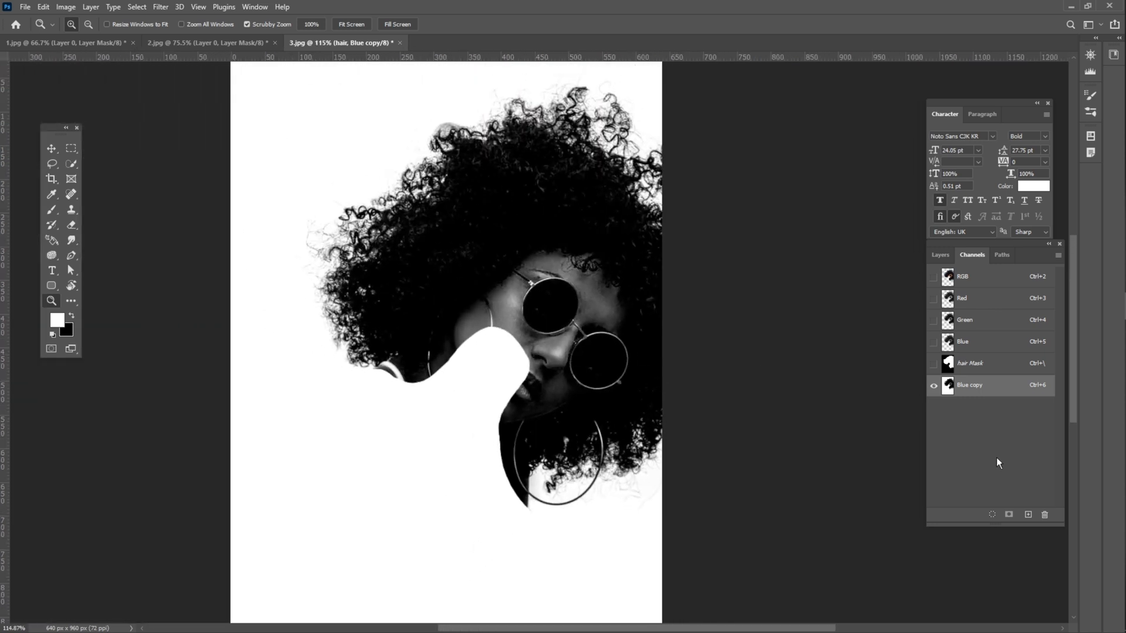
{"action": "key", "text": "b"}
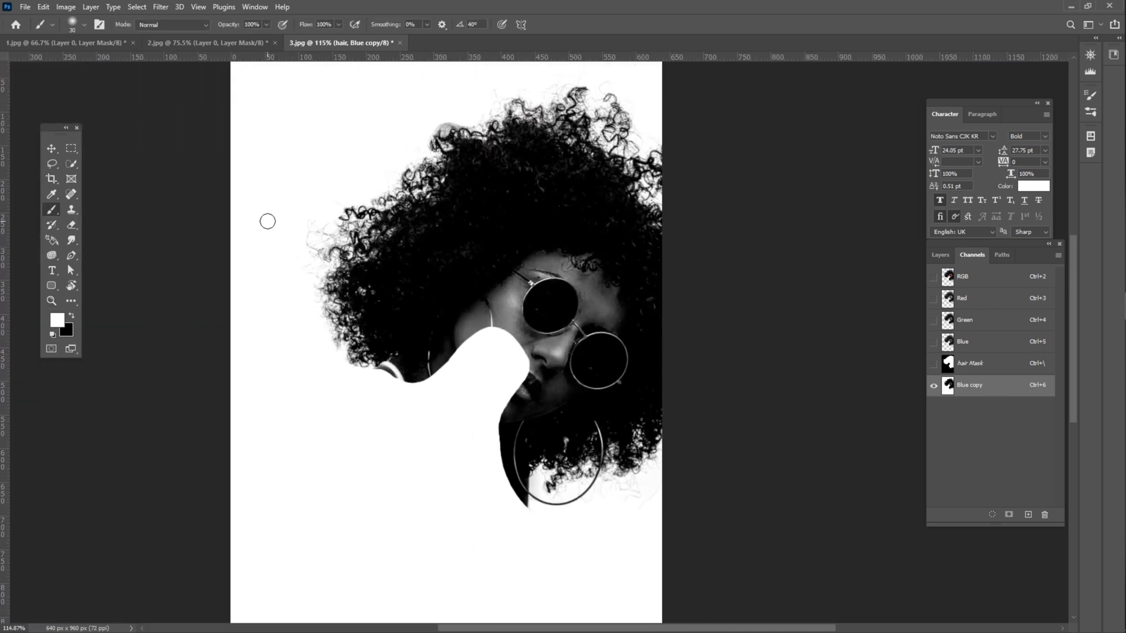
{"action": "right_click", "coordinate": [52, 209]}
{"action": "left_click", "coordinate": [100, 213]}
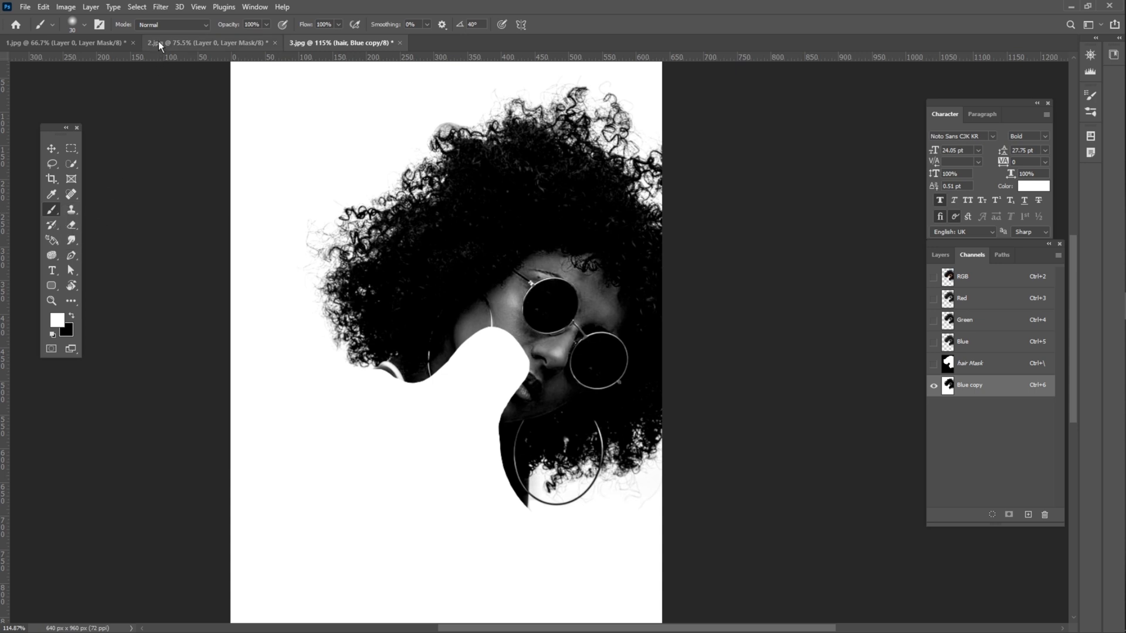
{"action": "left_click", "coordinate": [164, 23]}
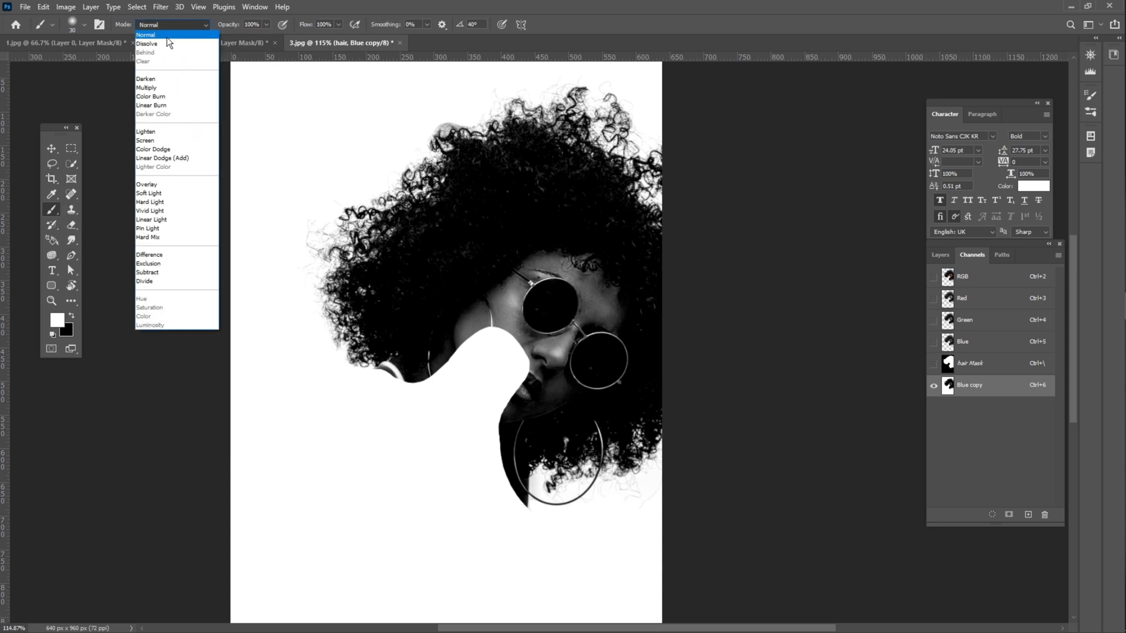
{"action": "left_click", "coordinate": [188, 184]}
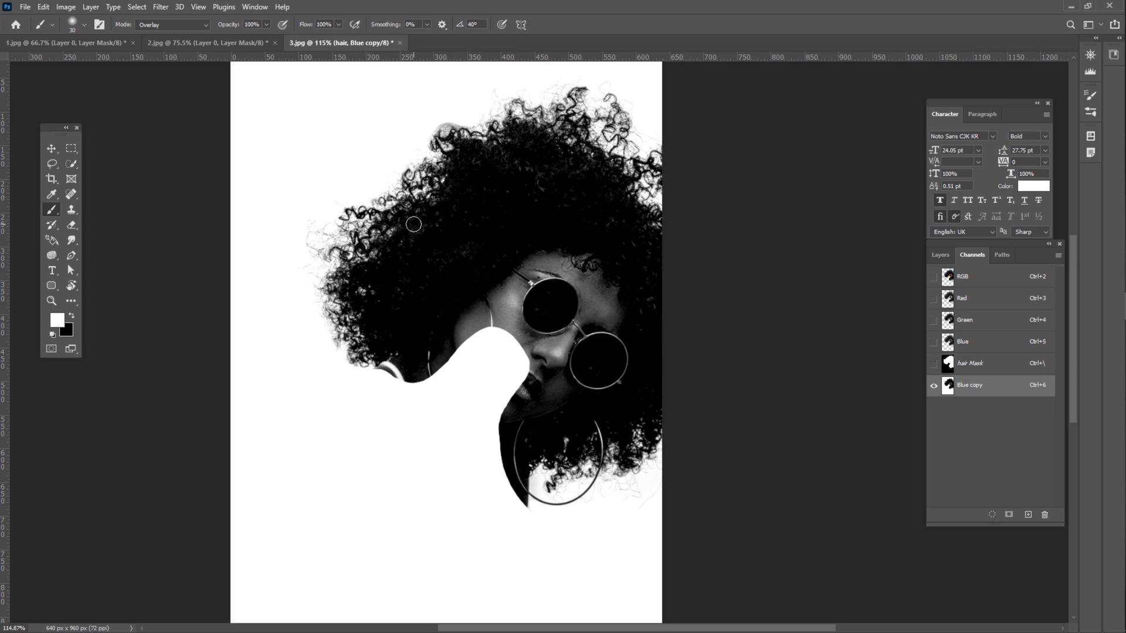
Step: Enlarge the brush to 80 px and paint white around the hair's outer edges to clear the grey background residue
{"action": "key", "text": "bracketright"}
{"action": "key", "text": "bracketright"}
{"action": "key", "text": "bracketright"}
{"action": "key", "text": "bracketright"}
{"action": "key", "text": "bracketright"}
{"action": "key", "text": "bracketright"}
{"action": "left_click_drag", "start_coordinate": [438, 138], "coordinate": [490, 129]}
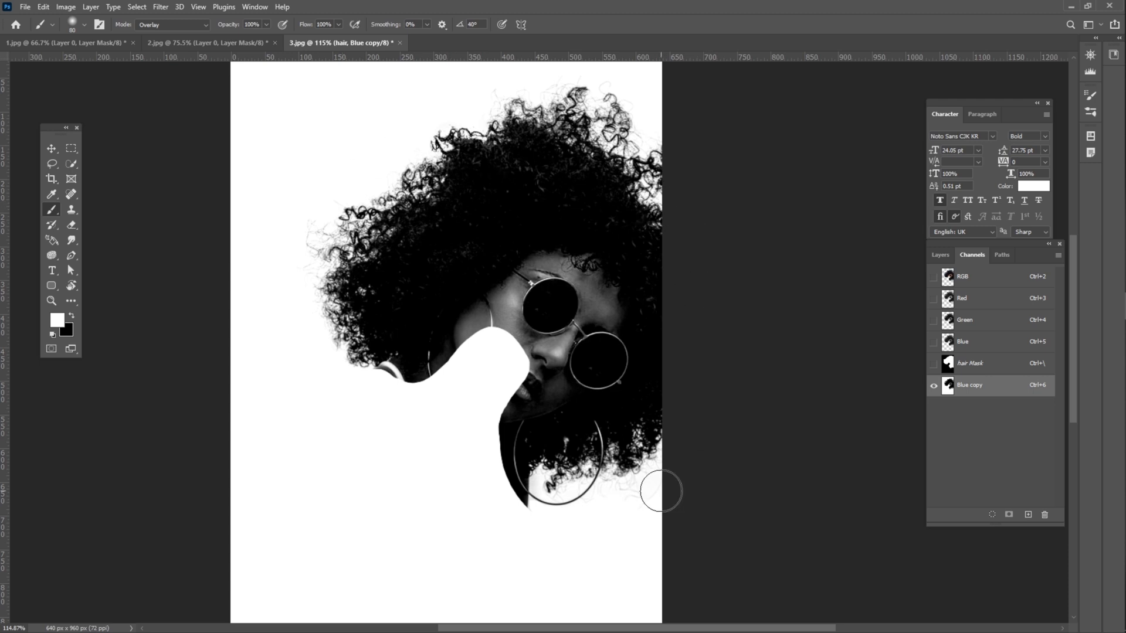
{"action": "left_click_drag", "start_coordinate": [661, 487], "coordinate": [592, 472]}
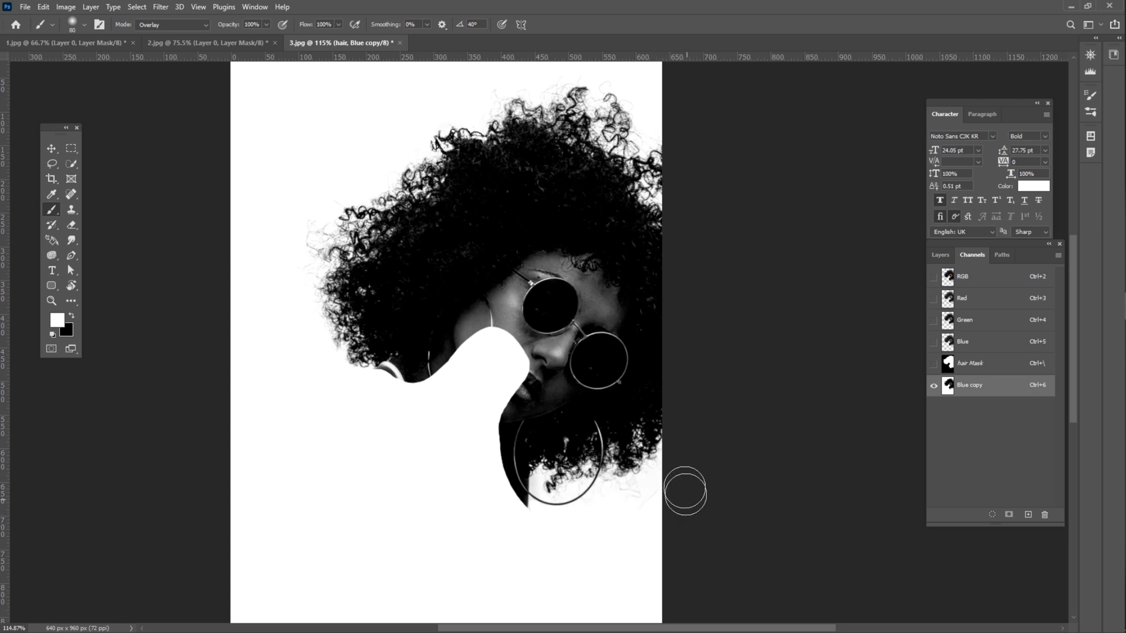
{"action": "mouse_move", "coordinate": [663, 471]}
{"action": "left_mouse_down"}
{"action": "mouse_move", "coordinate": [646, 449]}
{"action": "mouse_move", "coordinate": [621, 480]}
{"action": "mouse_move", "coordinate": [625, 493]}
{"action": "mouse_move", "coordinate": [671, 500]}
{"action": "mouse_move", "coordinate": [641, 519]}
{"action": "mouse_move", "coordinate": [659, 480]}
{"action": "mouse_move", "coordinate": [613, 520]}
{"action": "mouse_move", "coordinate": [656, 500]}
{"action": "mouse_move", "coordinate": [604, 501]}
{"action": "mouse_move", "coordinate": [613, 492]}
{"action": "mouse_move", "coordinate": [602, 486]}
{"action": "mouse_move", "coordinate": [520, 495]}
{"action": "mouse_move", "coordinate": [530, 474]}
{"action": "mouse_move", "coordinate": [597, 510]}
{"action": "mouse_move", "coordinate": [509, 541]}
{"action": "mouse_move", "coordinate": [500, 508]}
{"action": "mouse_move", "coordinate": [531, 527]}
{"action": "mouse_move", "coordinate": [526, 484]}
{"action": "mouse_move", "coordinate": [530, 571]}
{"action": "mouse_move", "coordinate": [542, 513]}
{"action": "left_mouse_up"}
{"action": "left_click_drag", "start_coordinate": [345, 394], "coordinate": [348, 347]}
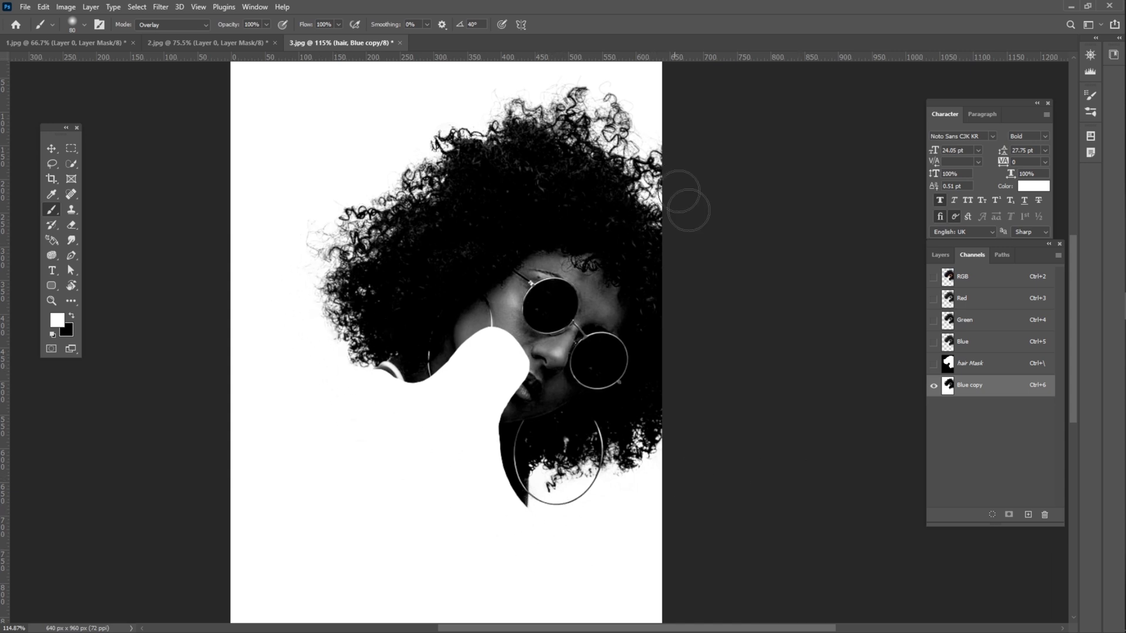
Step: Switch to a 10 px black brush and paint over the hoop earring's left side and upper-right end
{"action": "key", "text": "z"}
{"action": "mouse_move", "coordinate": [546, 427]}
{"action": "left_mouse_down"}
{"action": "mouse_move", "coordinate": [610, 397]}
{"action": "mouse_move", "coordinate": [581, 388]}
{"action": "left_mouse_up"}
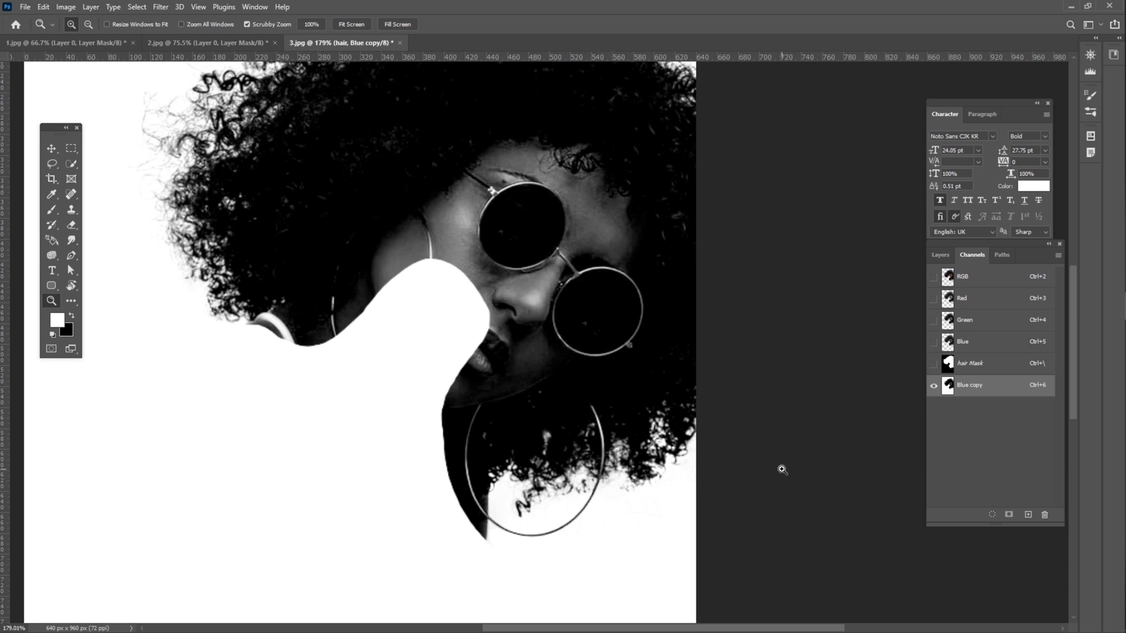
{"action": "key", "text": "b"}
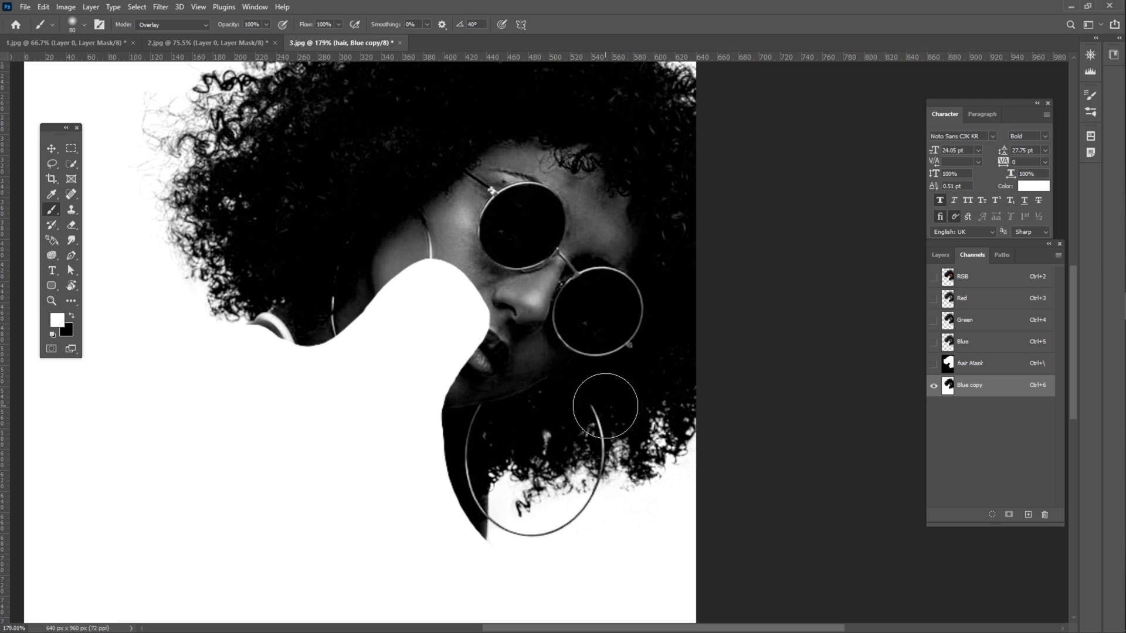
{"action": "left_click", "coordinate": [71, 315]}
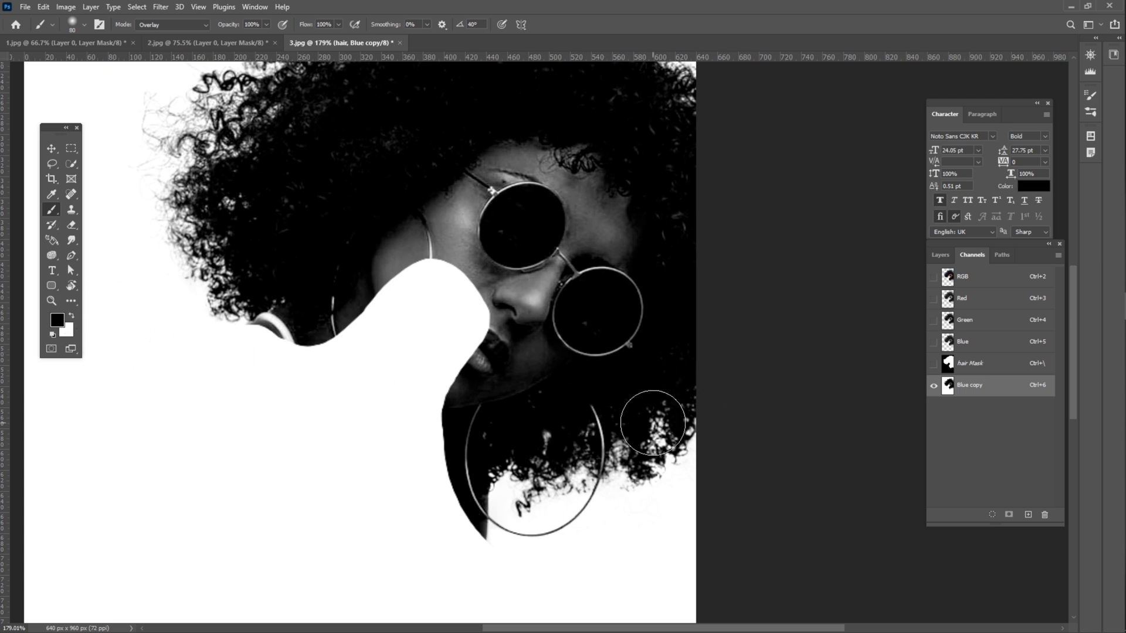
{"action": "key", "text": "["}
{"action": "key", "text": "["}
{"action": "key", "text": "["}
{"action": "key", "text": "["}
{"action": "key", "text": "["}
{"action": "key", "text": "["}
{"action": "key", "text": "["}
{"action": "key", "text": "["}
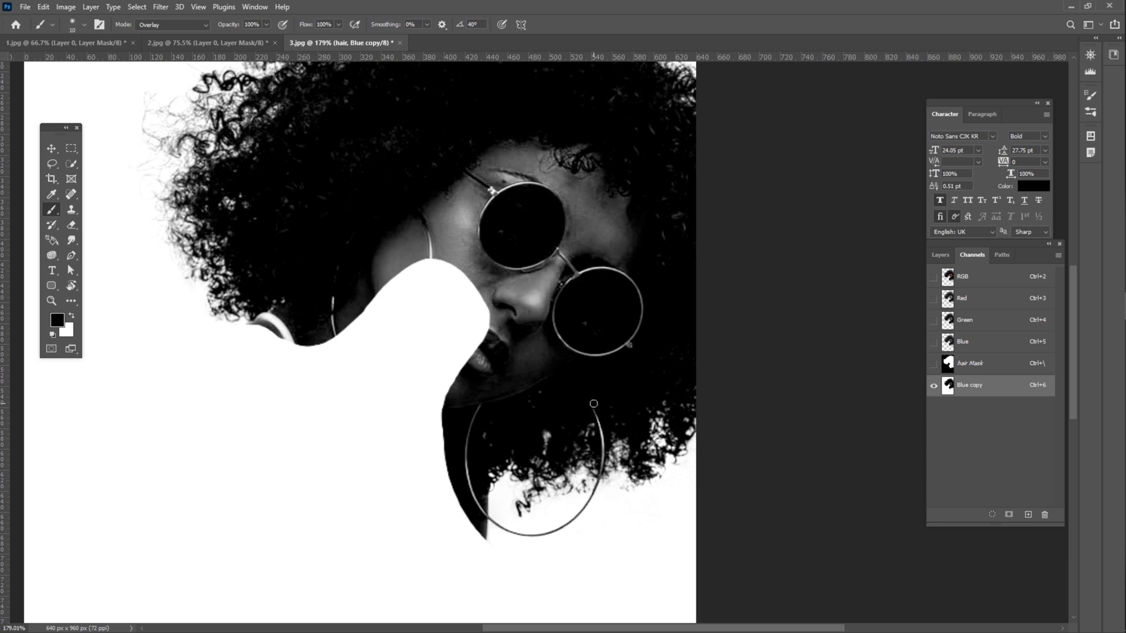
{"action": "left_click_drag", "start_coordinate": [600, 438], "coordinate": [602, 453]}
{"action": "mouse_move", "coordinate": [481, 404]}
{"action": "left_mouse_down"}
{"action": "mouse_move", "coordinate": [476, 497]}
{"action": "mouse_move", "coordinate": [465, 463]}
{"action": "mouse_move", "coordinate": [482, 509]}
{"action": "left_mouse_up"}
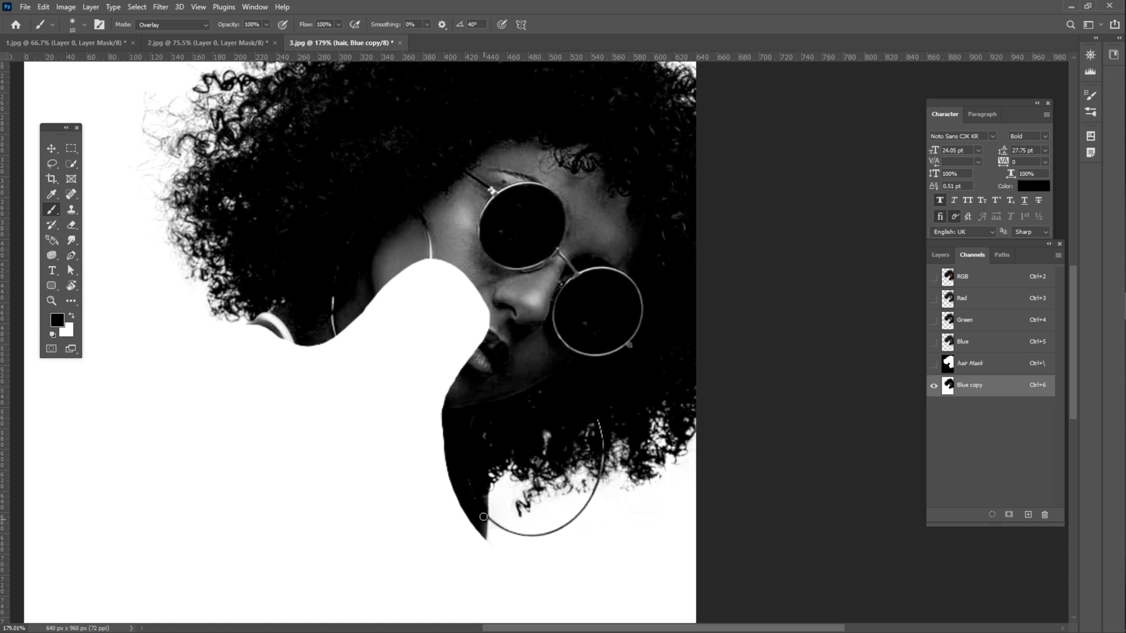
Step: Paint black along the upper-right arc of the lower hoop earring where it crosses the hair
{"action": "key", "text": "ctrl+space"}
{"action": "left_click_drag", "start_coordinate": [605, 413], "coordinate": [650, 416]}
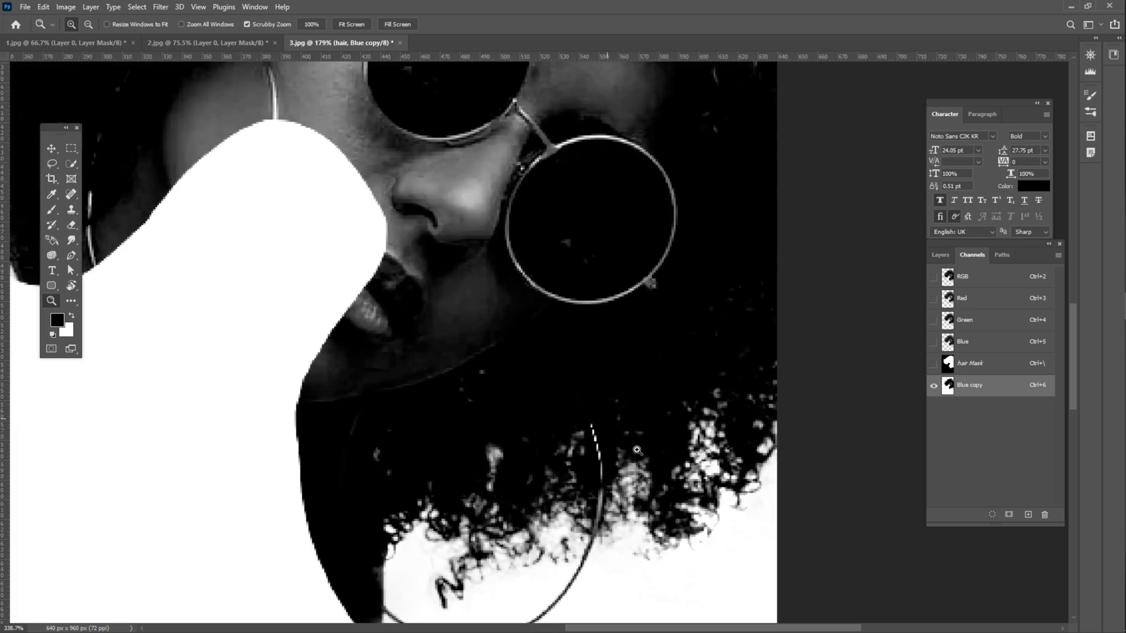
{"action": "left_click_drag", "start_coordinate": [599, 440], "coordinate": [596, 524]}
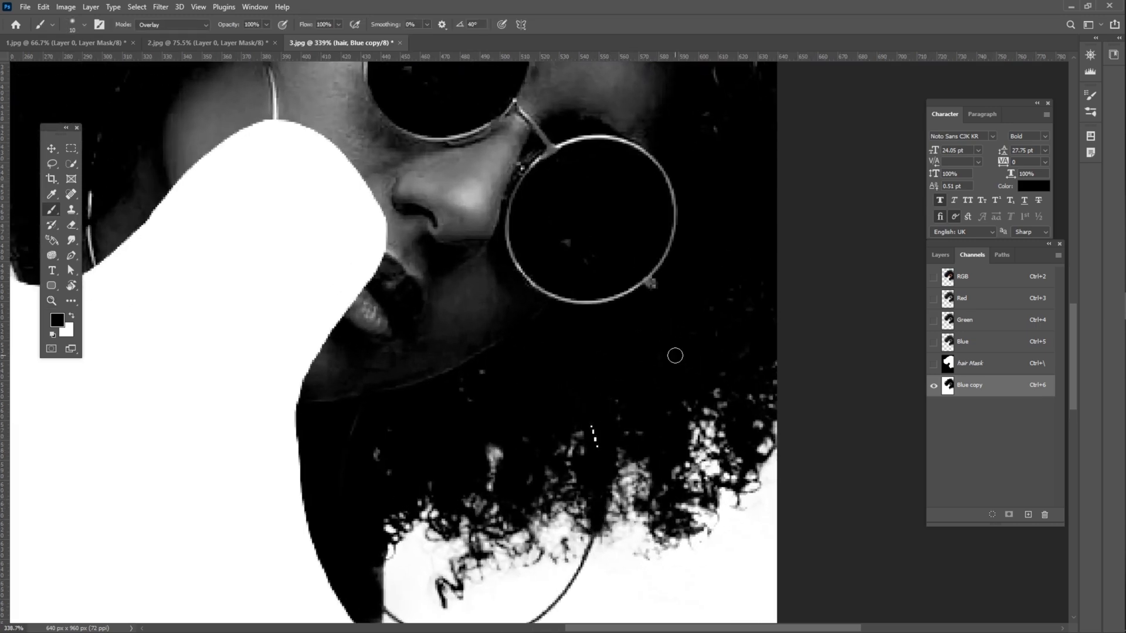
Step: Paint the face, sunglasses and hair interior solid black using a 60 px brush in Normal mode
{"action": "key", "text": "ctrl+space"}
{"action": "mouse_move", "coordinate": [667, 387]}
{"action": "left_mouse_down"}
{"action": "mouse_move", "coordinate": [592, 384]}
{"action": "mouse_move", "coordinate": [611, 382]}
{"action": "left_mouse_up"}
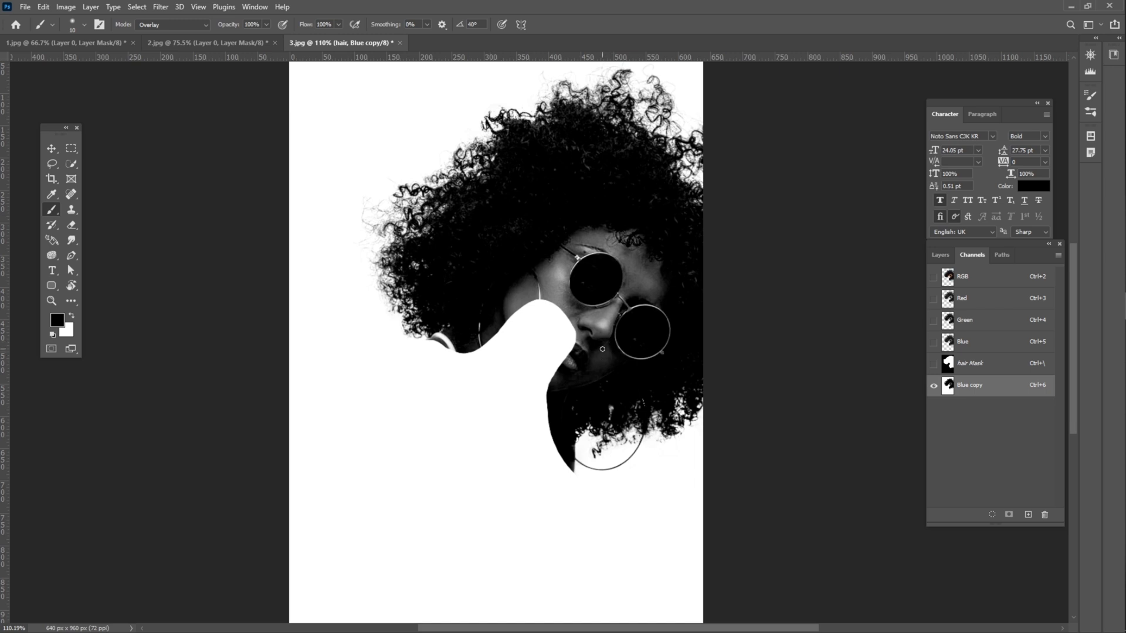
{"action": "key", "text": "bracketright"}
{"action": "key", "text": "bracketright"}
{"action": "key", "text": "bracketright"}
{"action": "key", "text": "bracketright"}
{"action": "key", "text": "bracketright"}
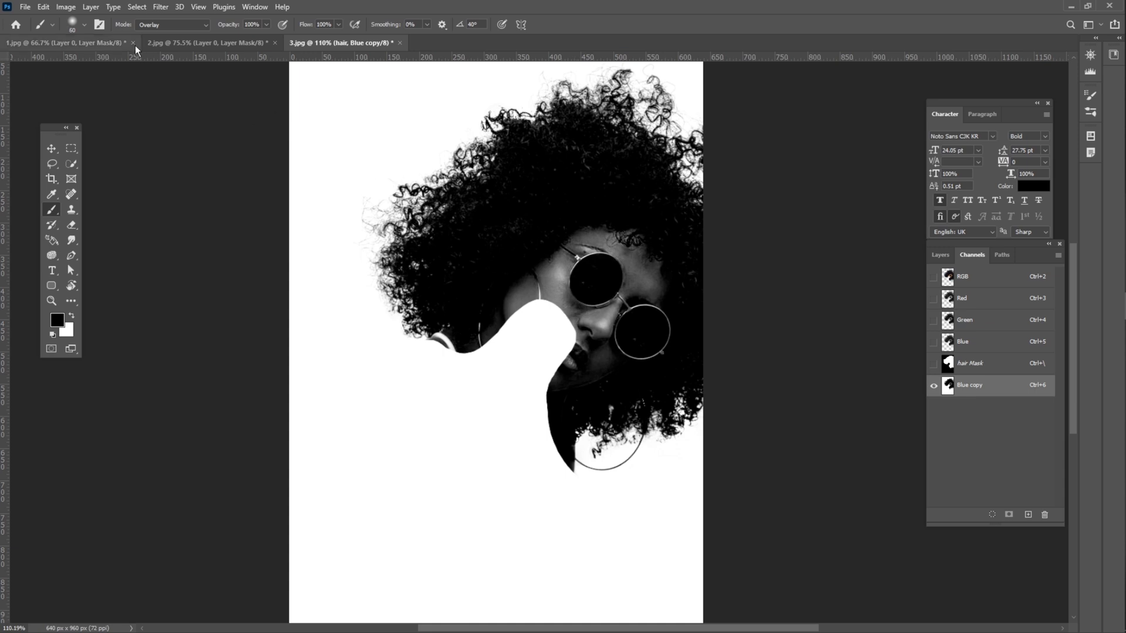
{"action": "left_click", "coordinate": [167, 24]}
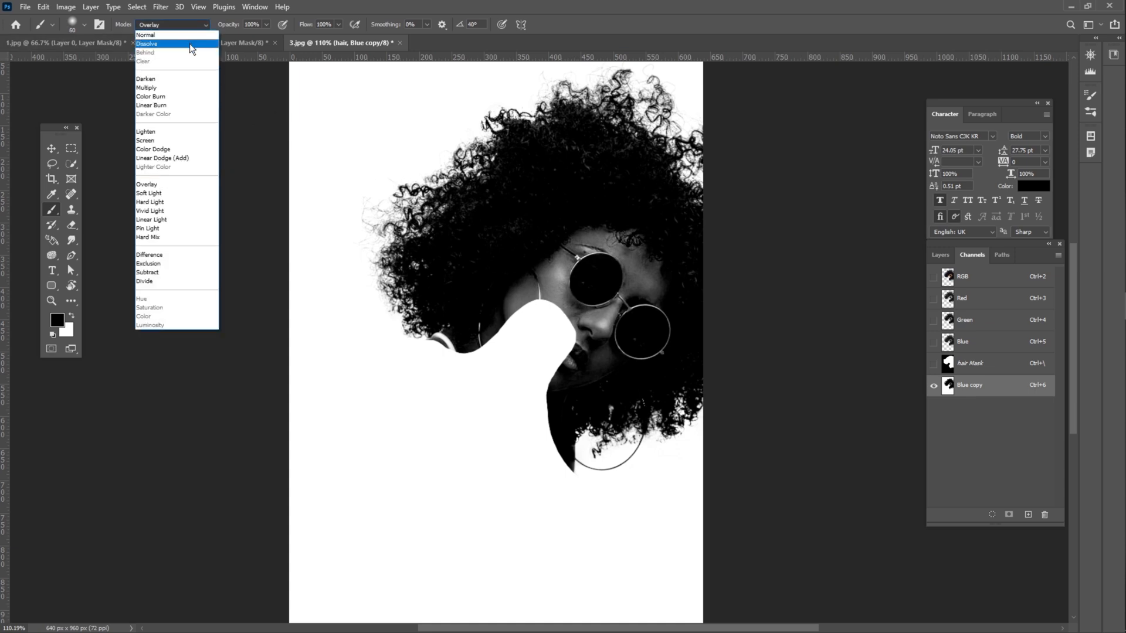
{"action": "left_click", "coordinate": [176, 36]}
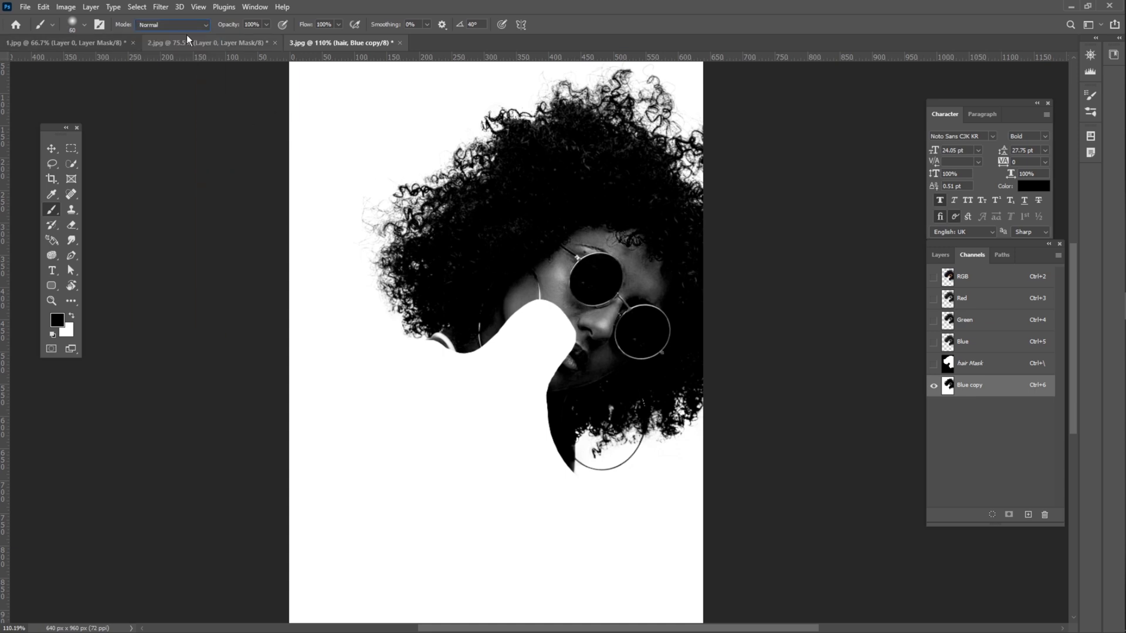
{"action": "mouse_move", "coordinate": [549, 243]}
{"action": "left_mouse_down"}
{"action": "mouse_move", "coordinate": [528, 282]}
{"action": "mouse_move", "coordinate": [570, 241]}
{"action": "mouse_move", "coordinate": [435, 329]}
{"action": "mouse_move", "coordinate": [539, 269]}
{"action": "mouse_move", "coordinate": [503, 311]}
{"action": "mouse_move", "coordinate": [586, 245]}
{"action": "mouse_move", "coordinate": [634, 226]}
{"action": "mouse_move", "coordinate": [657, 285]}
{"action": "mouse_move", "coordinate": [647, 296]}
{"action": "mouse_move", "coordinate": [614, 238]}
{"action": "mouse_move", "coordinate": [638, 289]}
{"action": "mouse_move", "coordinate": [567, 243]}
{"action": "mouse_move", "coordinate": [613, 332]}
{"action": "mouse_move", "coordinate": [613, 313]}
{"action": "mouse_move", "coordinate": [610, 295]}
{"action": "mouse_move", "coordinate": [614, 361]}
{"action": "mouse_move", "coordinate": [613, 325]}
{"action": "mouse_move", "coordinate": [580, 371]}
{"action": "mouse_move", "coordinate": [595, 323]}
{"action": "mouse_move", "coordinate": [556, 273]}
{"action": "mouse_move", "coordinate": [607, 345]}
{"action": "mouse_move", "coordinate": [526, 281]}
{"action": "mouse_move", "coordinate": [576, 297]}
{"action": "mouse_move", "coordinate": [503, 237]}
{"action": "mouse_move", "coordinate": [586, 217]}
{"action": "mouse_move", "coordinate": [536, 244]}
{"action": "mouse_move", "coordinate": [618, 283]}
{"action": "mouse_move", "coordinate": [651, 275]}
{"action": "mouse_move", "coordinate": [654, 344]}
{"action": "mouse_move", "coordinate": [638, 341]}
{"action": "mouse_move", "coordinate": [648, 344]}
{"action": "mouse_move", "coordinate": [649, 329]}
{"action": "mouse_move", "coordinate": [639, 394]}
{"action": "left_mouse_up"}
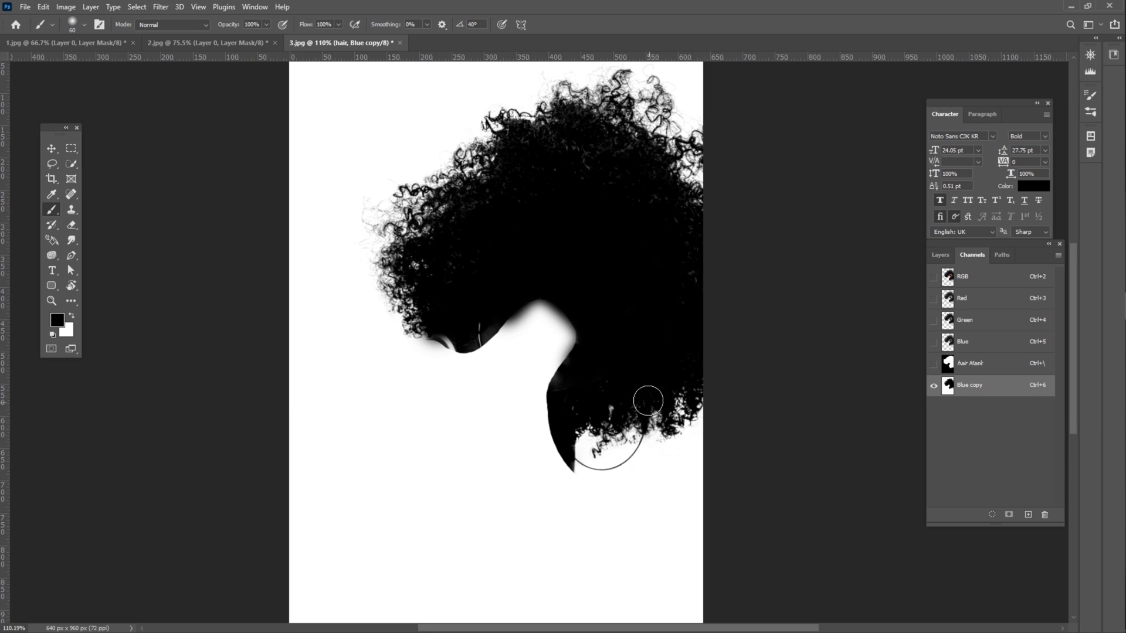
{"action": "mouse_move", "coordinate": [476, 326]}
{"action": "left_mouse_down"}
{"action": "mouse_move", "coordinate": [449, 329]}
{"action": "mouse_move", "coordinate": [457, 344]}
{"action": "mouse_move", "coordinate": [467, 322]}
{"action": "left_mouse_up"}
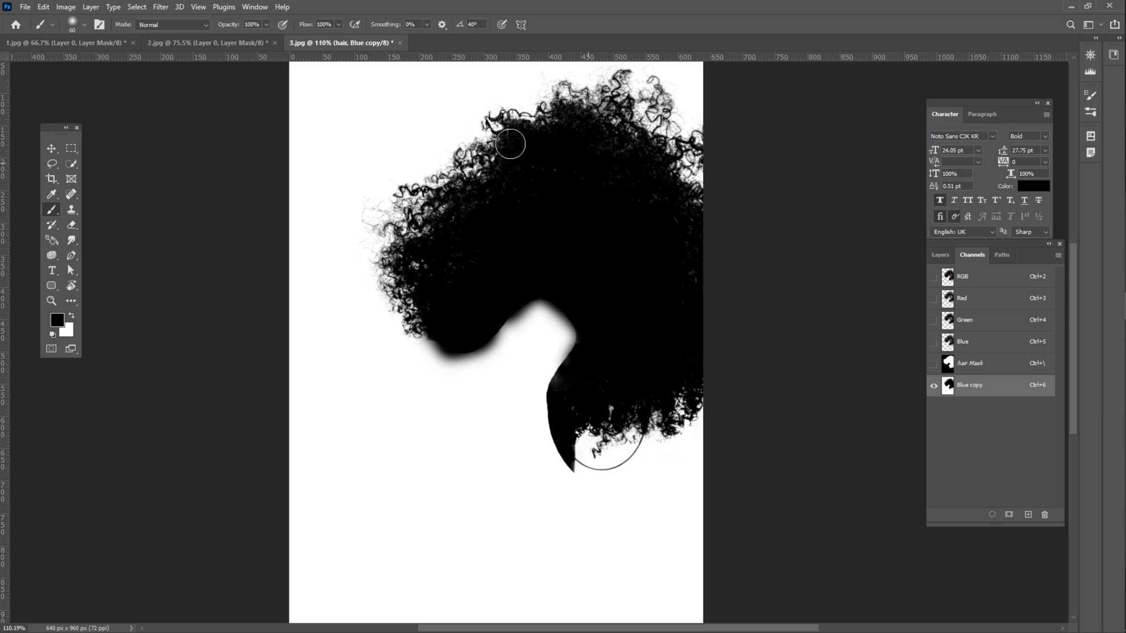
{"action": "mouse_move", "coordinate": [581, 123]}
{"action": "left_mouse_down"}
{"action": "mouse_move", "coordinate": [637, 163]}
{"action": "mouse_move", "coordinate": [695, 278]}
{"action": "mouse_move", "coordinate": [685, 218]}
{"action": "mouse_move", "coordinate": [661, 186]}
{"action": "left_mouse_up"}
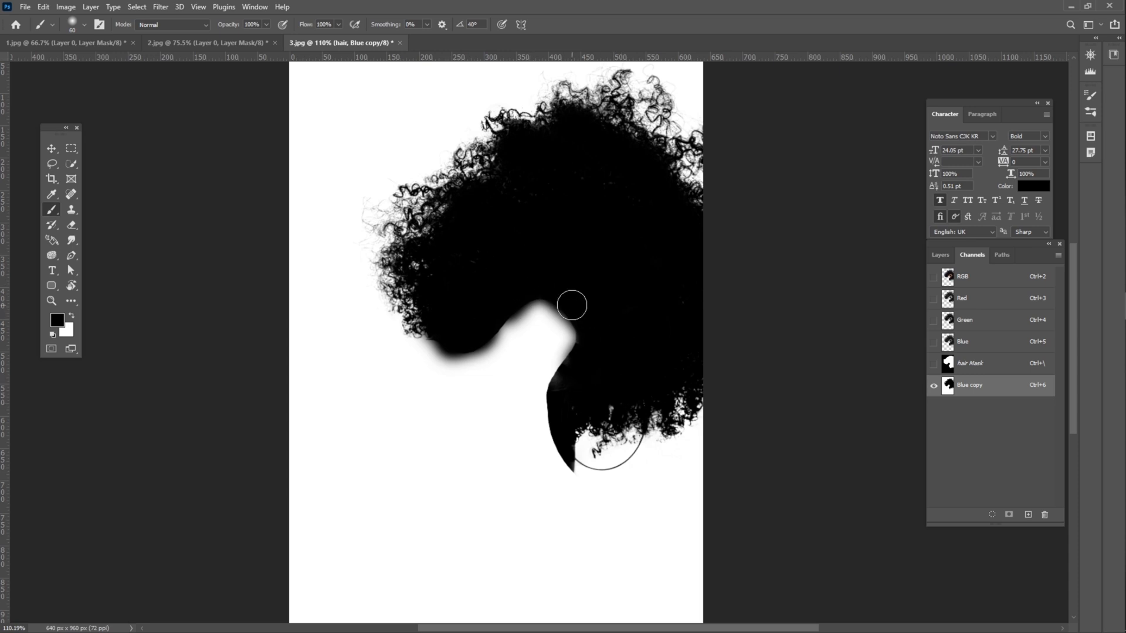
Step: Switch to a hard round brush, blacken the remaining grey spots inside the hair and reduce the brush to 40 px
{"action": "left_click", "coordinate": [84, 25]}
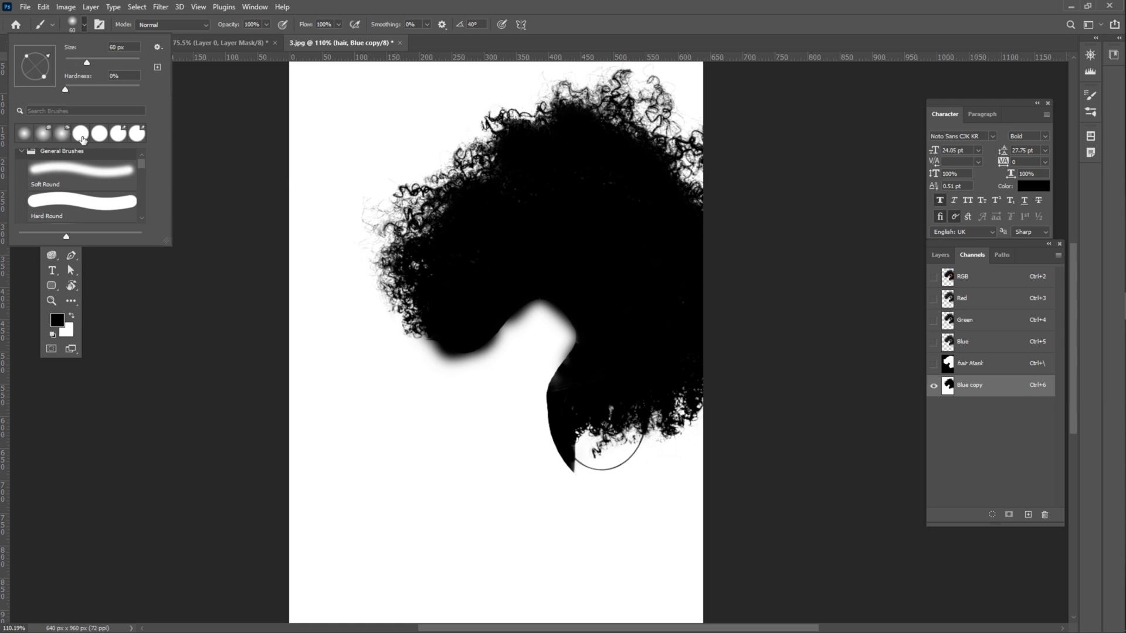
{"action": "left_click", "coordinate": [82, 138]}
{"action": "left_click", "coordinate": [553, 249]}
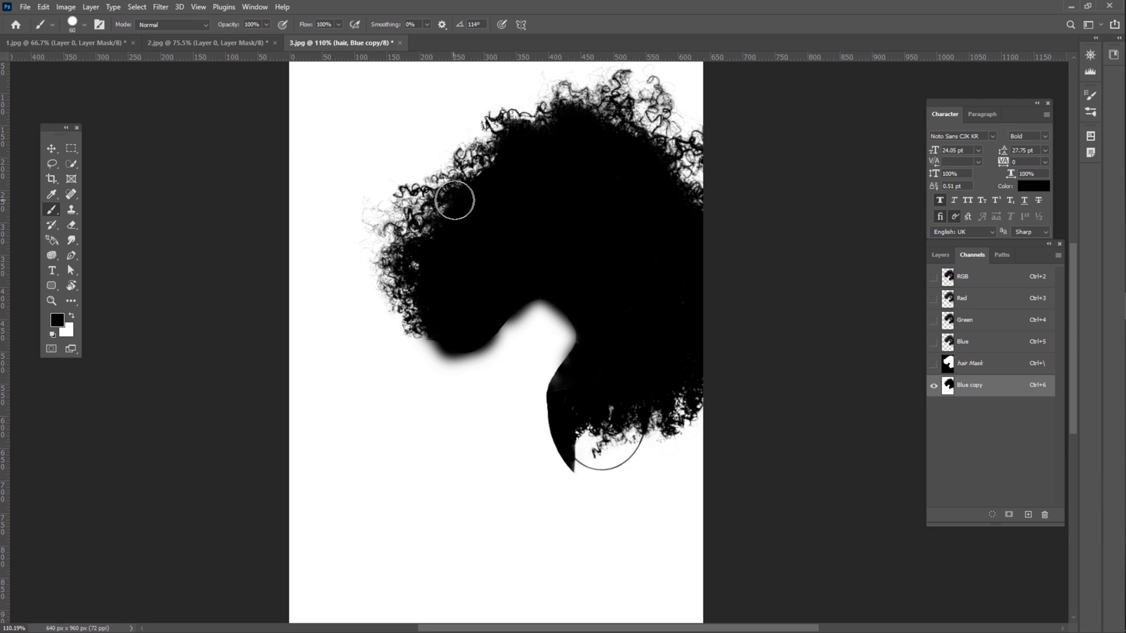
{"action": "key", "text": "bracketleft"}
{"action": "key", "text": "bracketleft"}
{"action": "key", "text": "bracketleft"}
Step: Load the Blue copy channel as a selection and return to the RGB composite
{"action": "left_click", "coordinate": [948, 386], "text": "ctrl"}
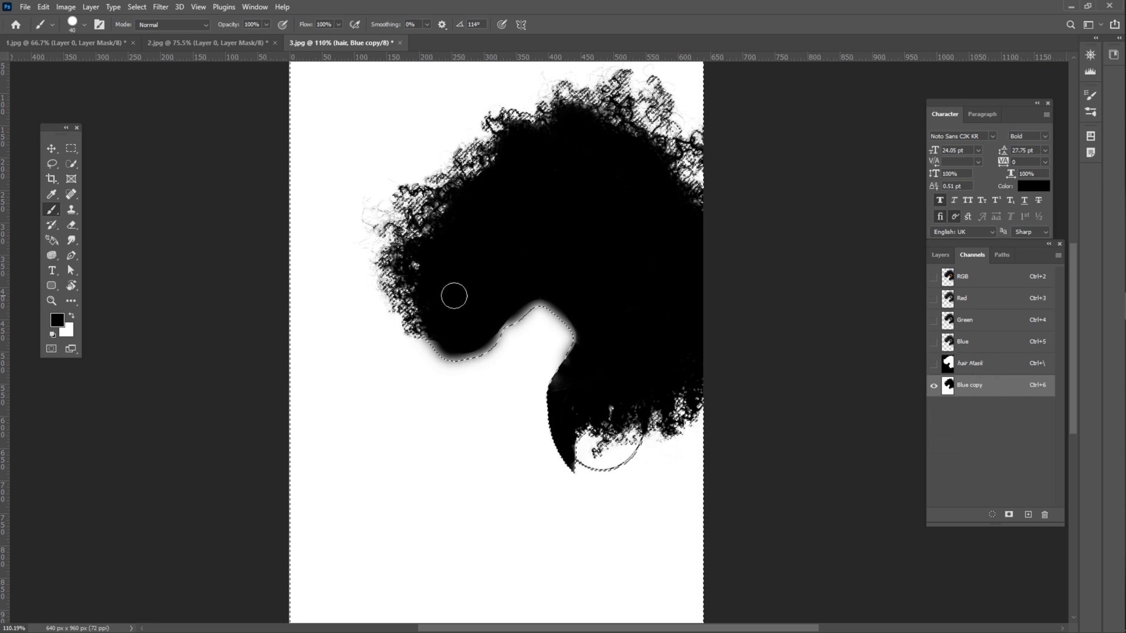
{"action": "left_click", "coordinate": [933, 386]}
{"action": "left_click", "coordinate": [981, 385]}
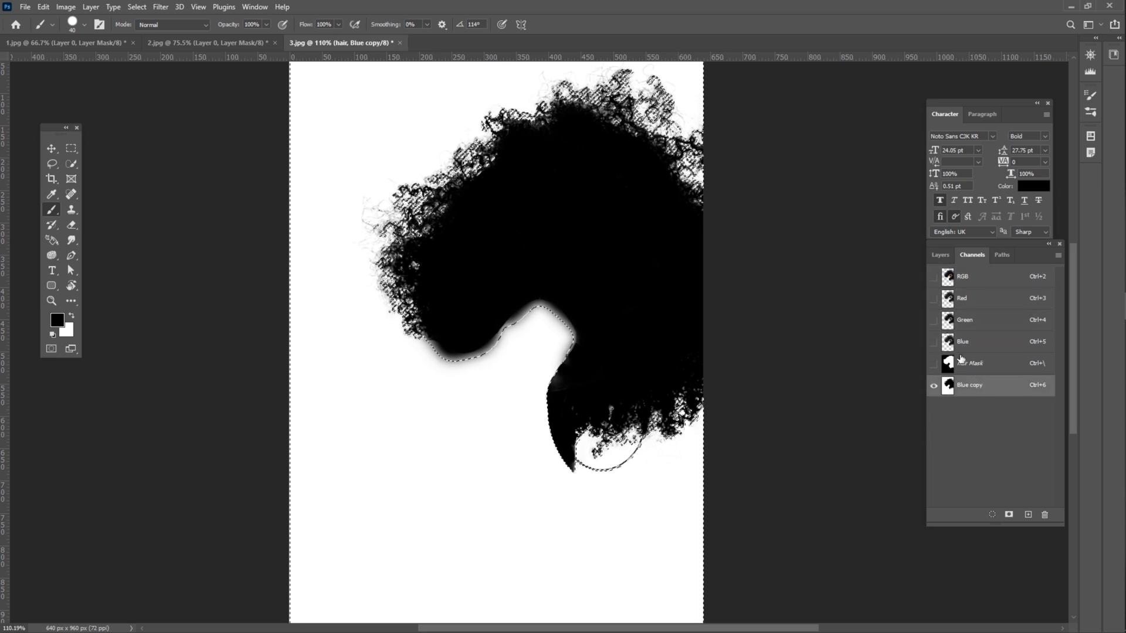
{"action": "left_click_drag", "start_coordinate": [982, 353], "coordinate": [985, 356]}
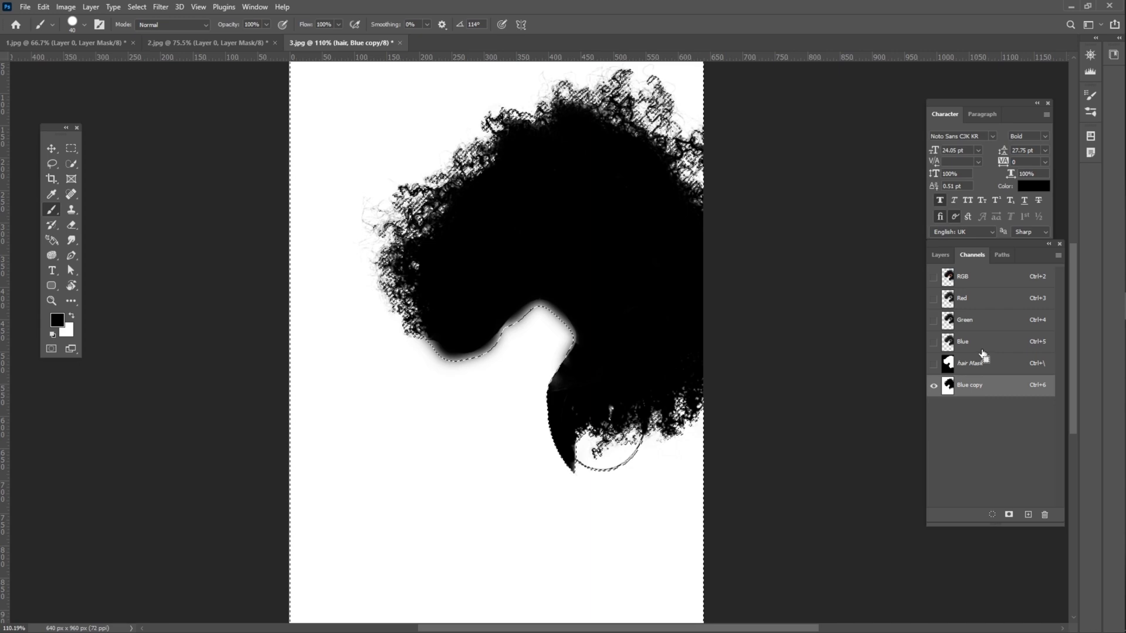
{"action": "key", "text": "ctrl+2"}
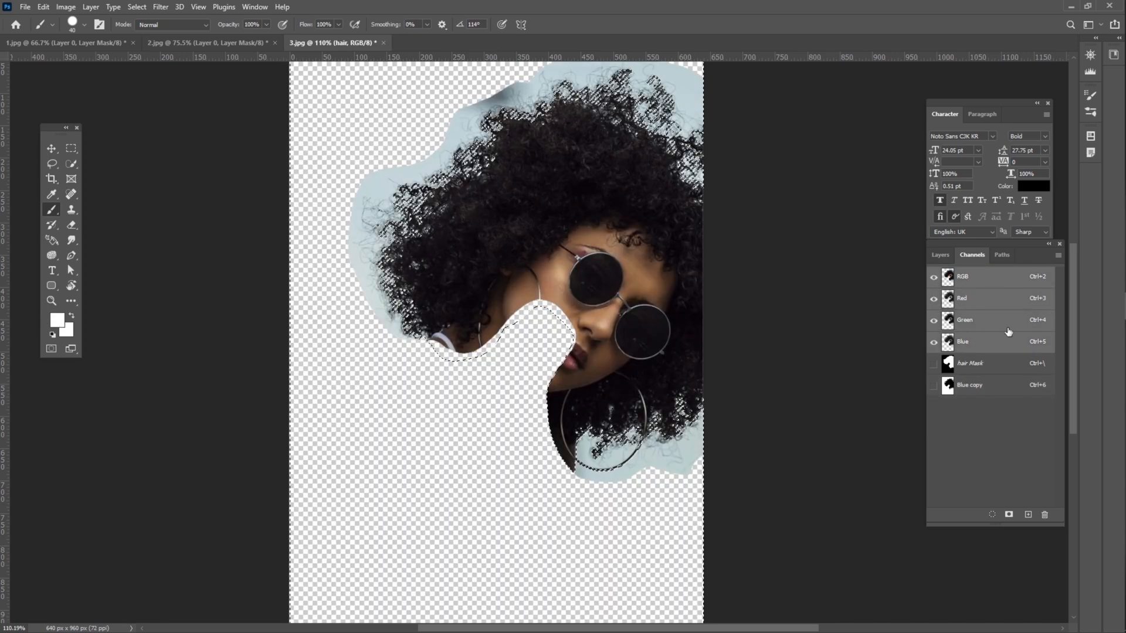
Step: Fill the selected background area with black on the hair layer's mask, and deselect
{"action": "left_click", "coordinate": [941, 255]}
{"action": "key", "text": "d"}
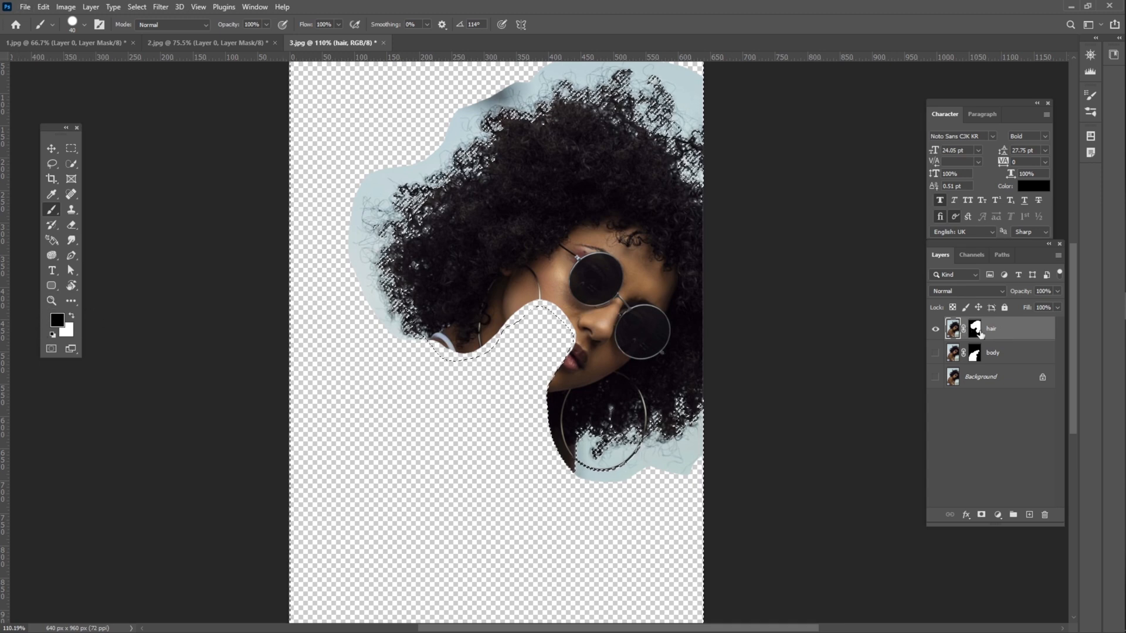
{"action": "left_click", "coordinate": [975, 330]}
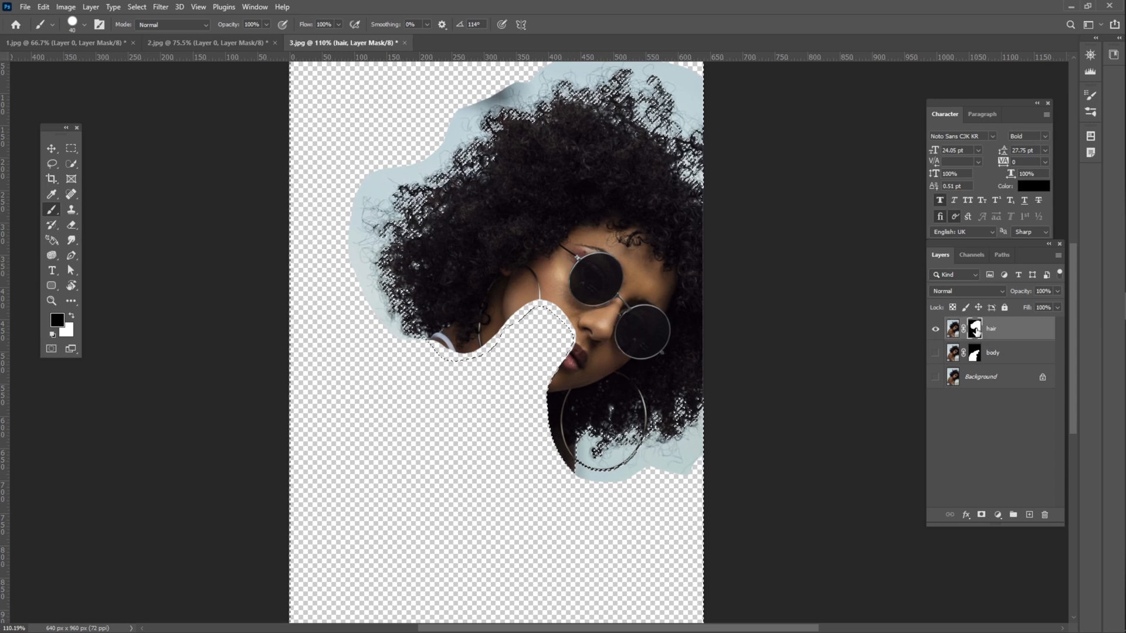
{"action": "key", "text": "alt+BackSpace"}
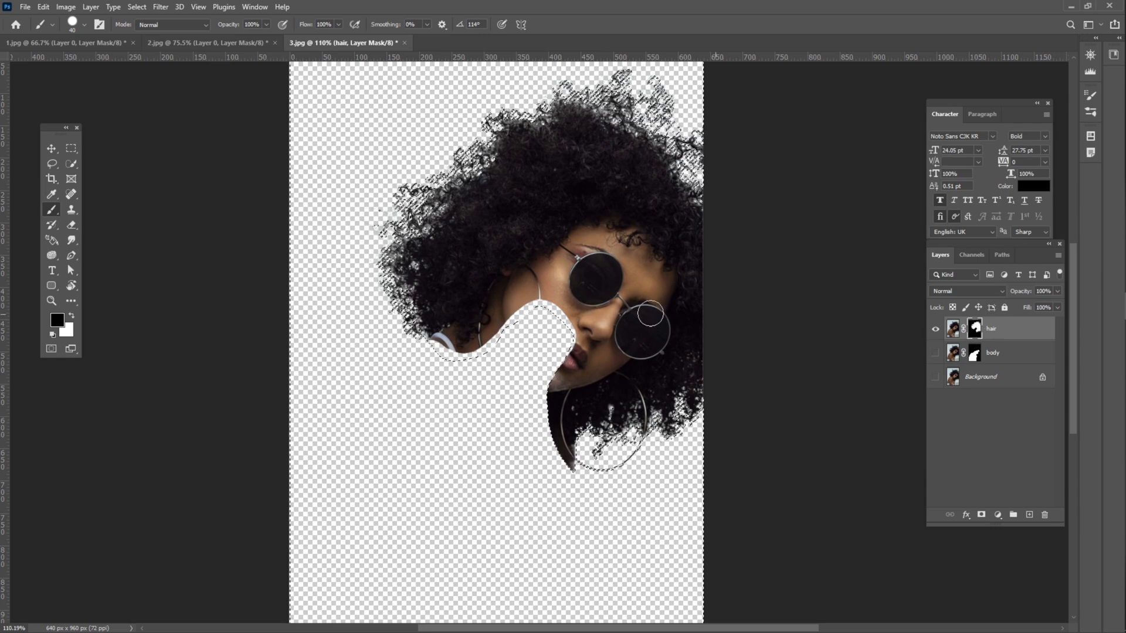
{"action": "key", "text": "ctrl+d"}
Step: Show the body layer together with the hair layer and fit the whole portrait in view
{"action": "key", "text": "z"}
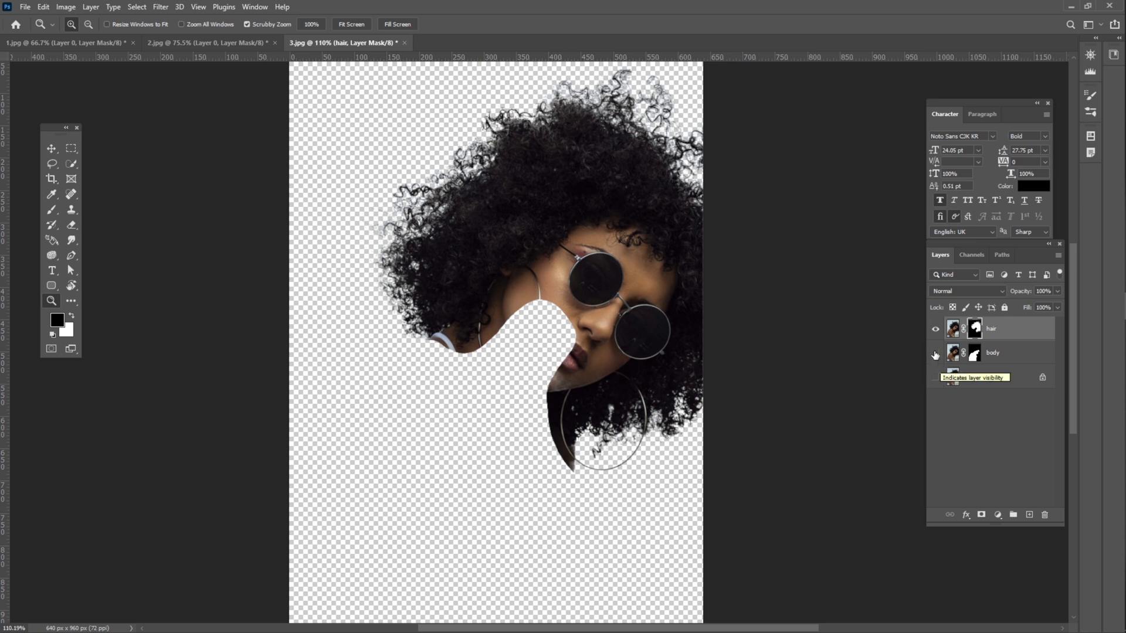
{"action": "left_click", "coordinate": [935, 353]}
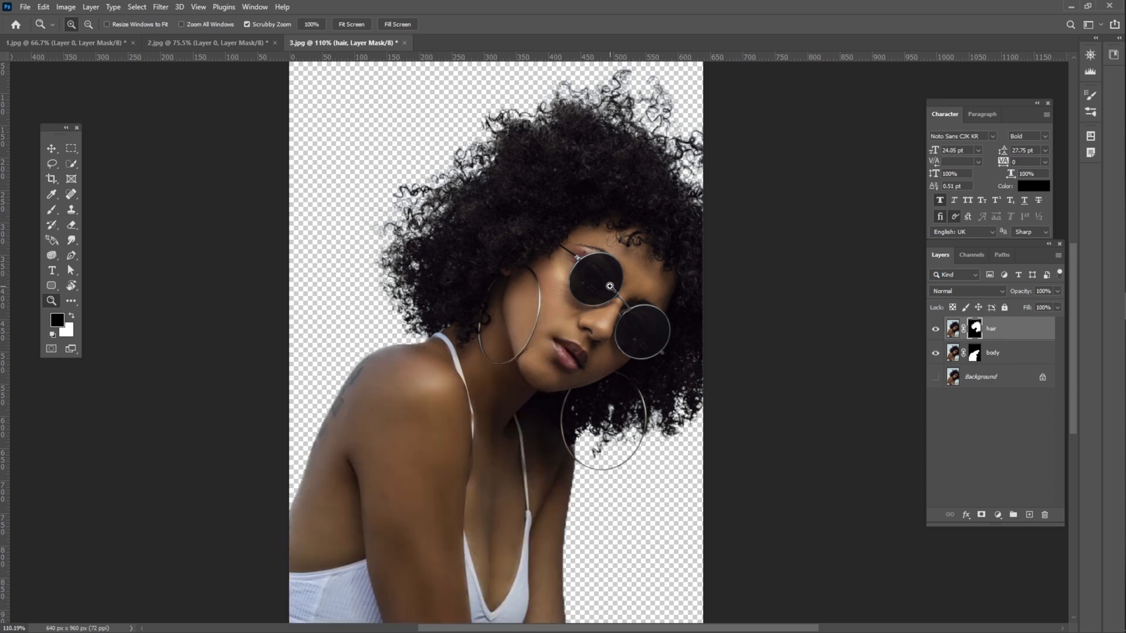
{"action": "key", "text": "ctrl+0"}
Step: Add a white Solid Color fill layer between the body layer and the Background
{"action": "left_click", "coordinate": [999, 514]}
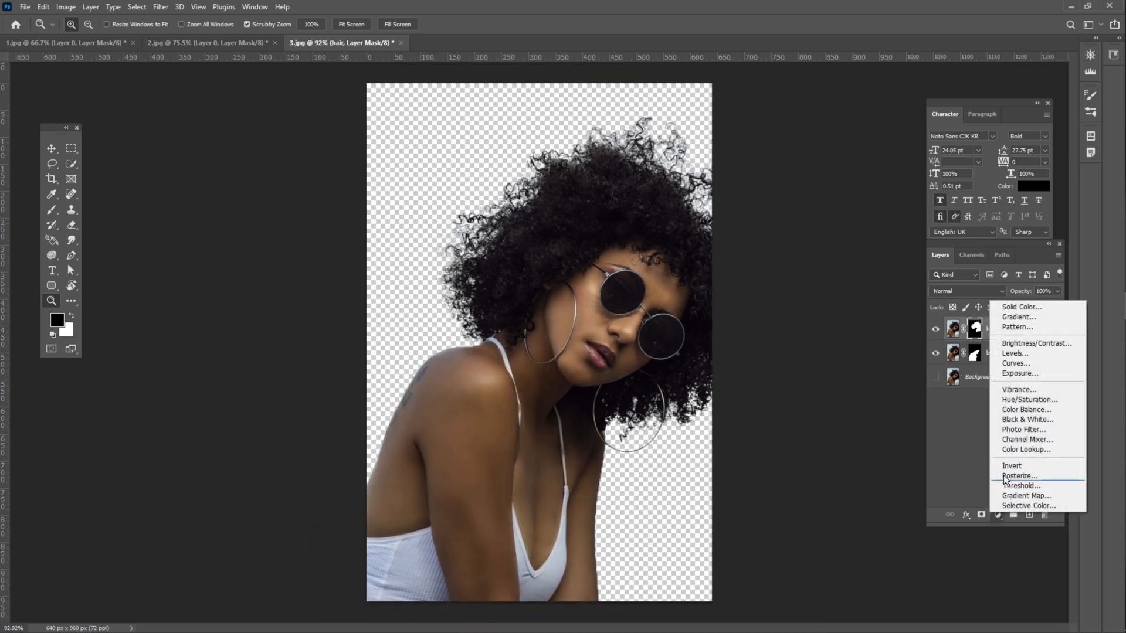
{"action": "left_click", "coordinate": [1037, 307]}
{"action": "left_click_drag", "start_coordinate": [823, 289], "coordinate": [724, 287]}
{"action": "left_click", "coordinate": [1017, 282]}
{"action": "key", "text": "z"}
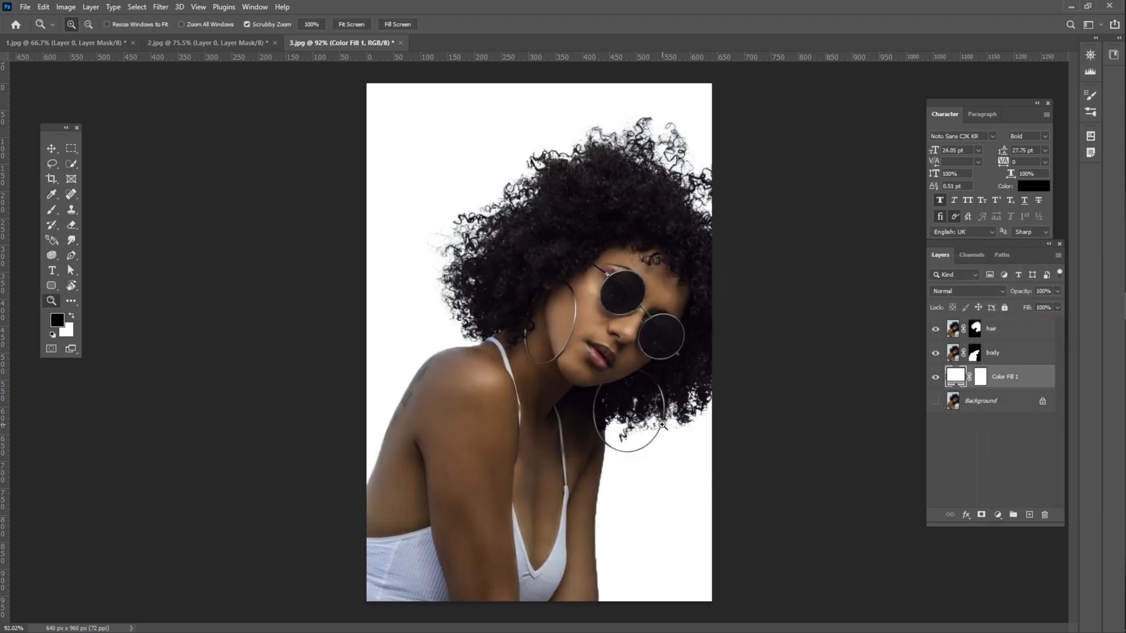